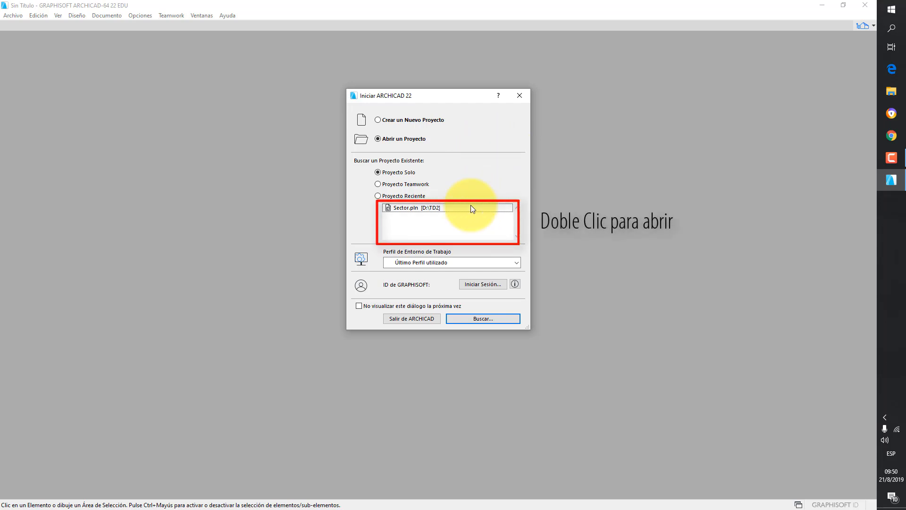
# - Browse for an existing solo project and navigate to the TD2 folder on drive D:
pyautogui.doubleClick(458, 206)
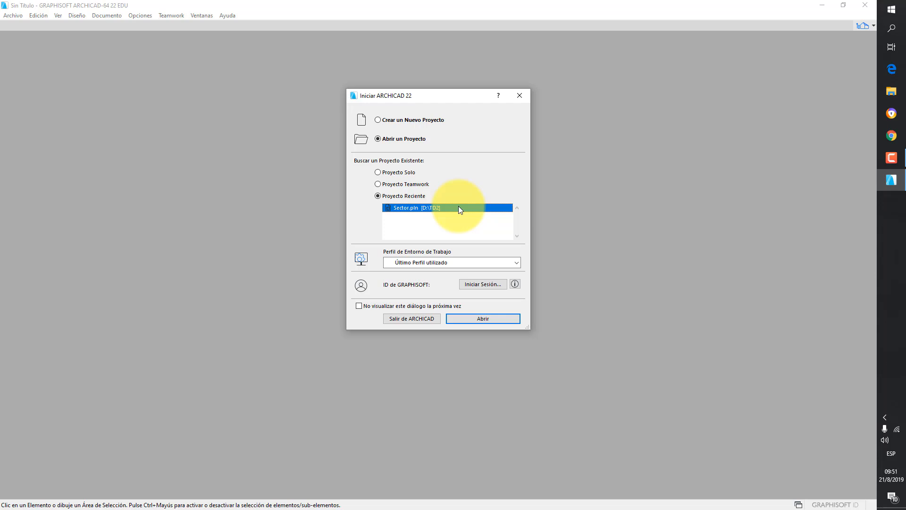
pyautogui.click(404, 174)
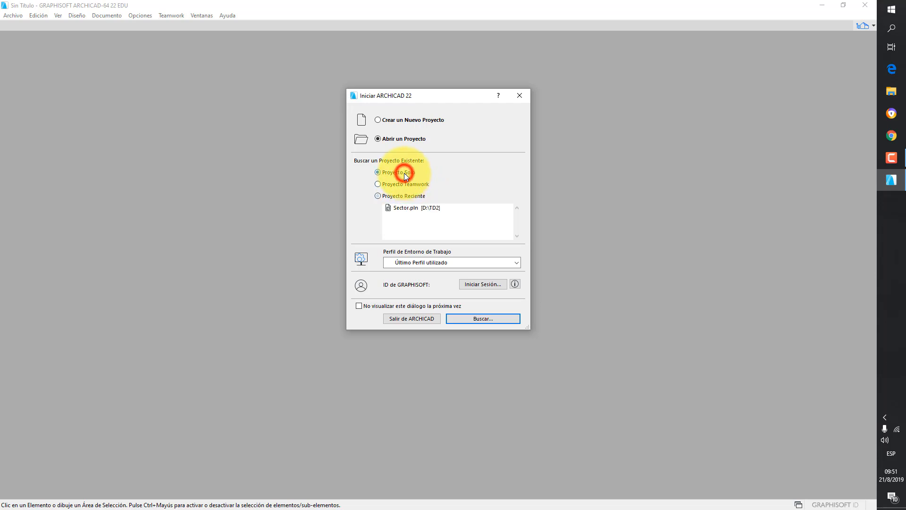
pyautogui.click(512, 319)
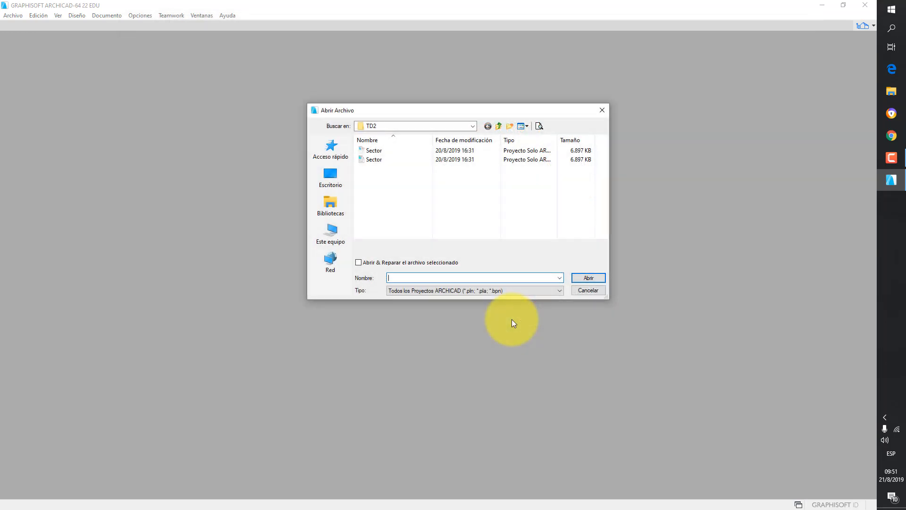
pyautogui.click(473, 126)
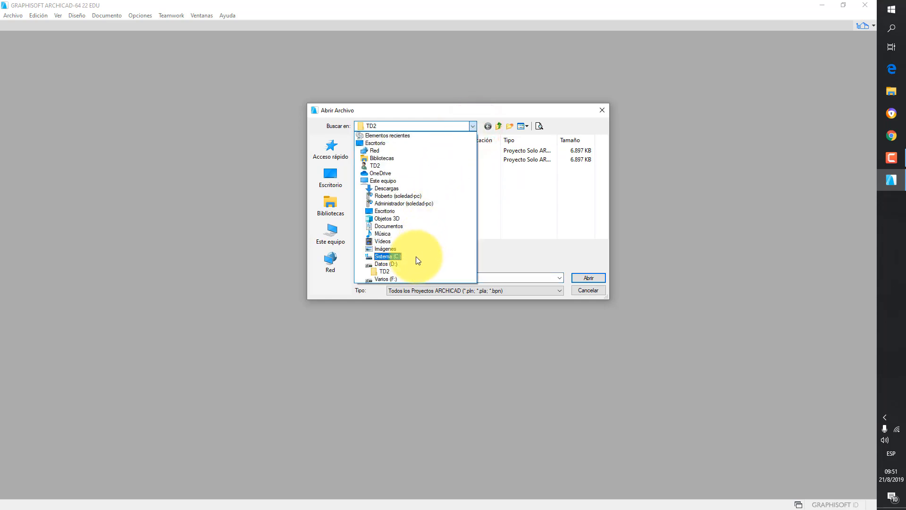
pyautogui.click(398, 265)
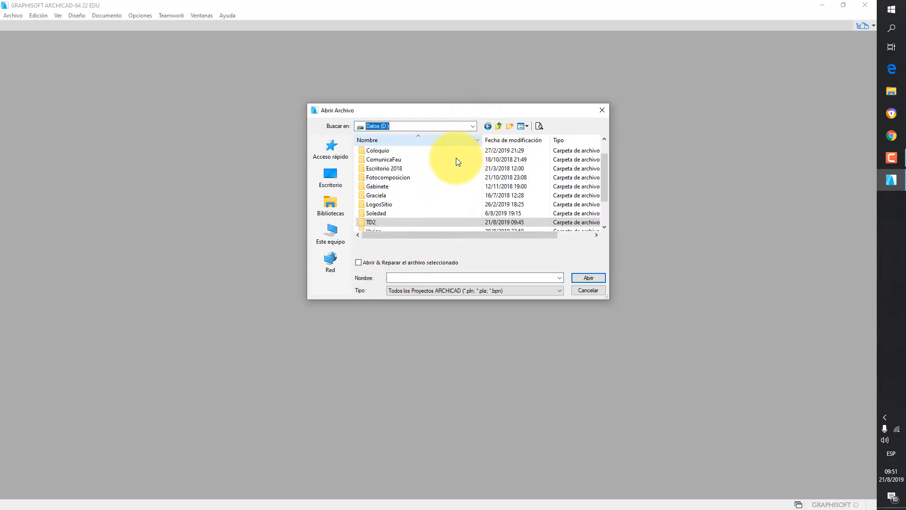
pyautogui.doubleClick(373, 187)
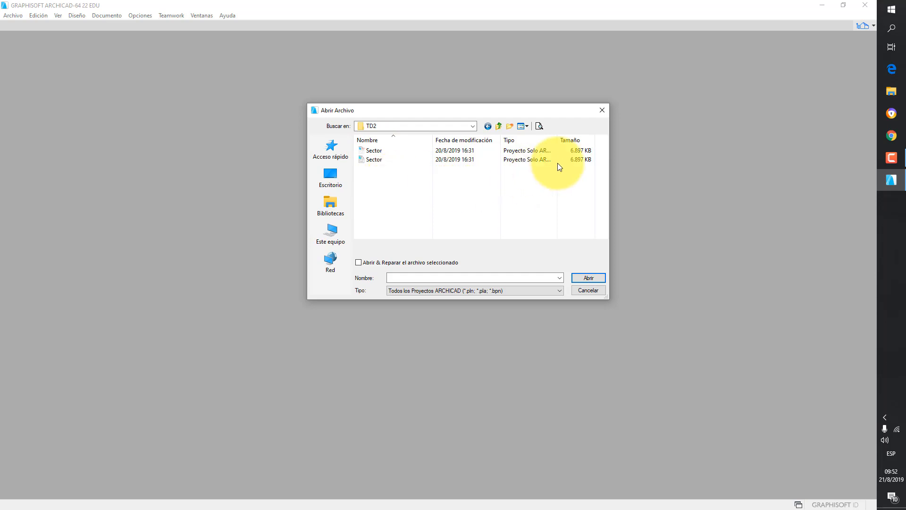
# - Widen the file dialog and its columns, then open the Sector ARCHICAD project file
pyautogui.moveTo(609, 178); pyautogui.dragTo(757, 177)
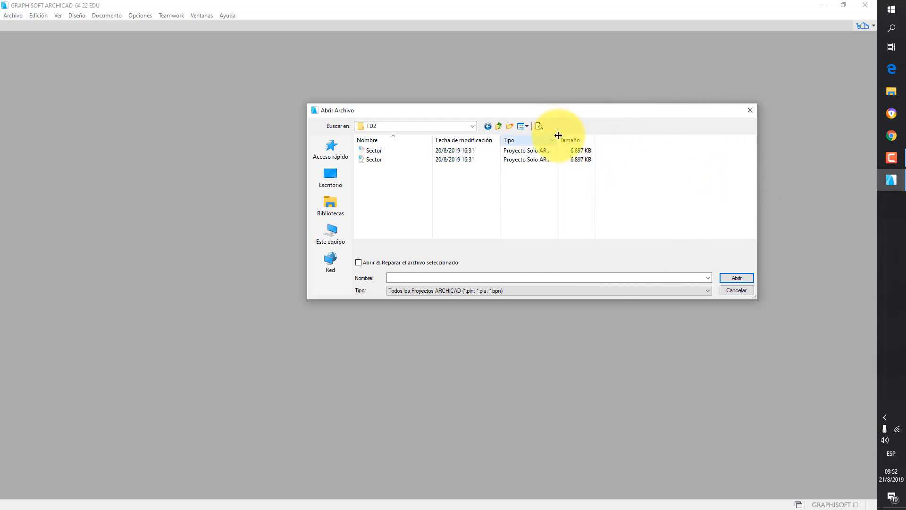
pyautogui.moveTo(557, 138); pyautogui.dragTo(617, 143)
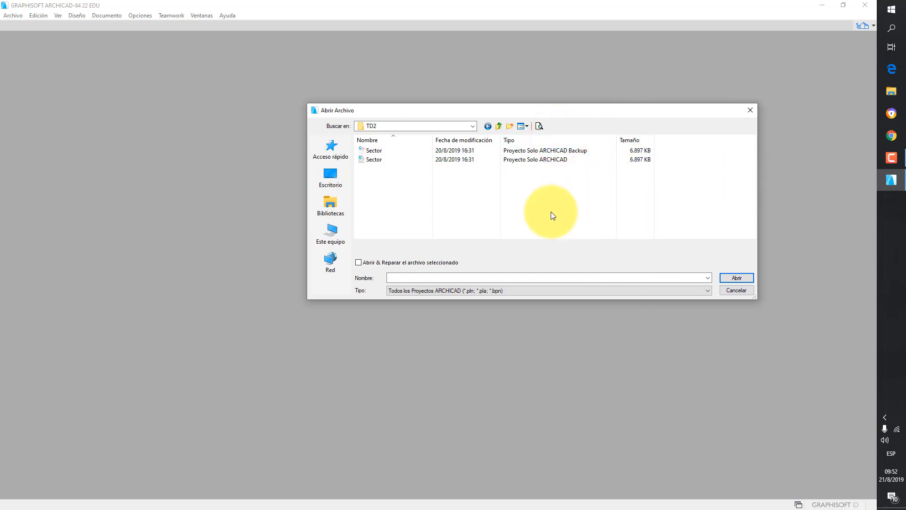
pyautogui.click(385, 163)
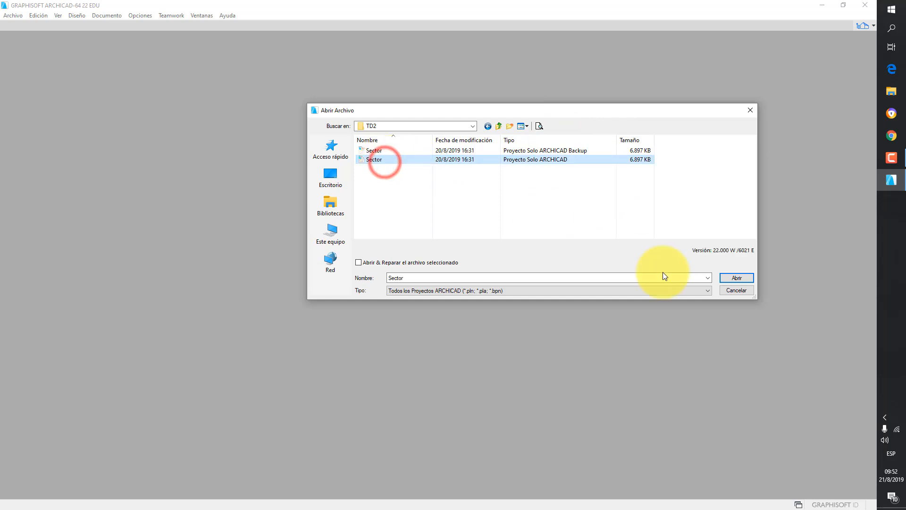
pyautogui.click(750, 277)
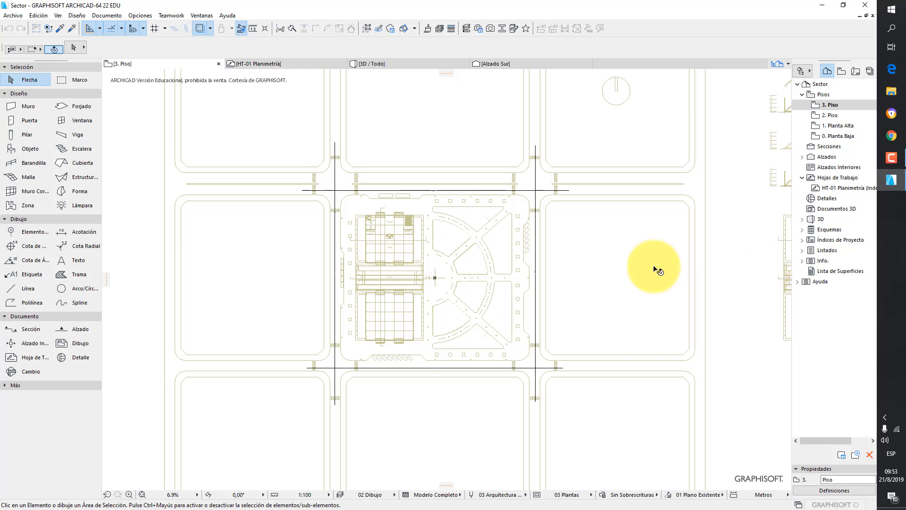
# - Explore the floor plan, then open the 1. Planta Alta story
pyautogui.scroll(10, 358, 222)
pyautogui.scroll(1, 421, 219)
pyautogui.moveTo(421, 219); pyautogui.dragTo(505, 322, button='middle')
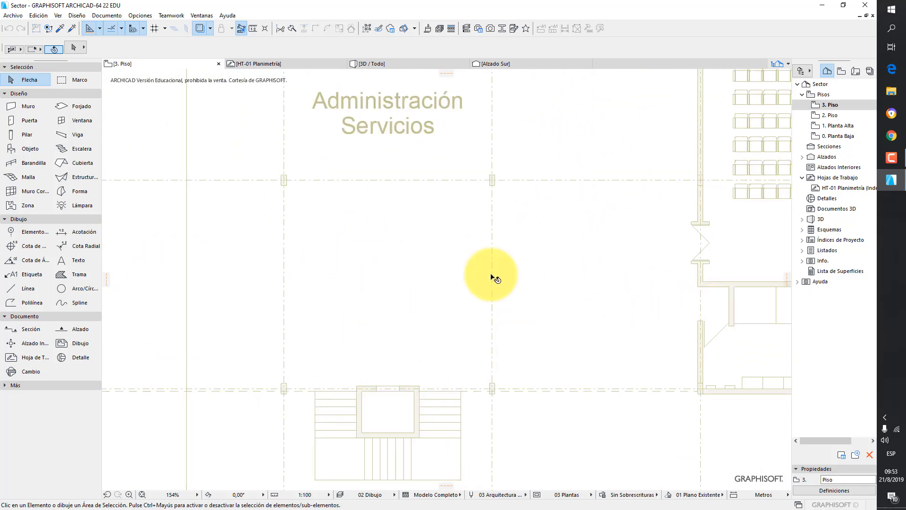
pyautogui.scroll(-4, 505, 194)
pyautogui.moveTo(585, 236); pyautogui.dragTo(552, 315, button='middle')
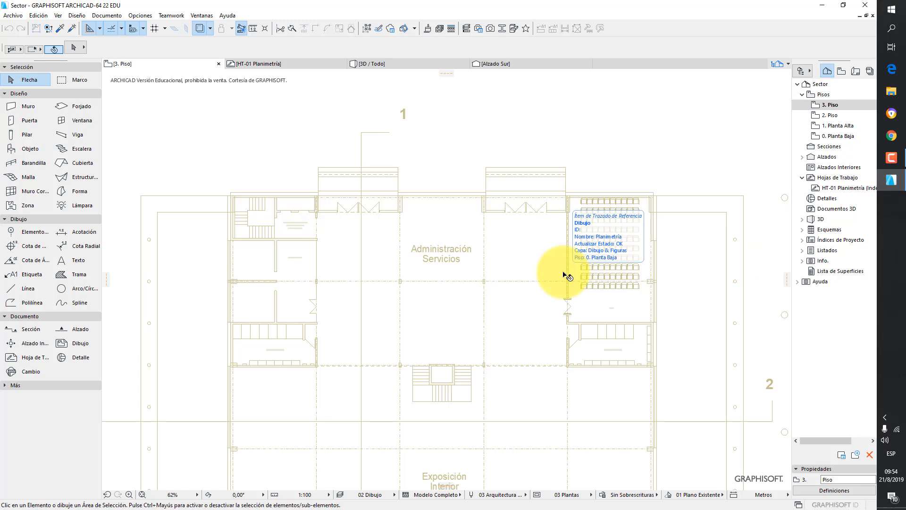
pyautogui.scroll(-2, 587, 267)
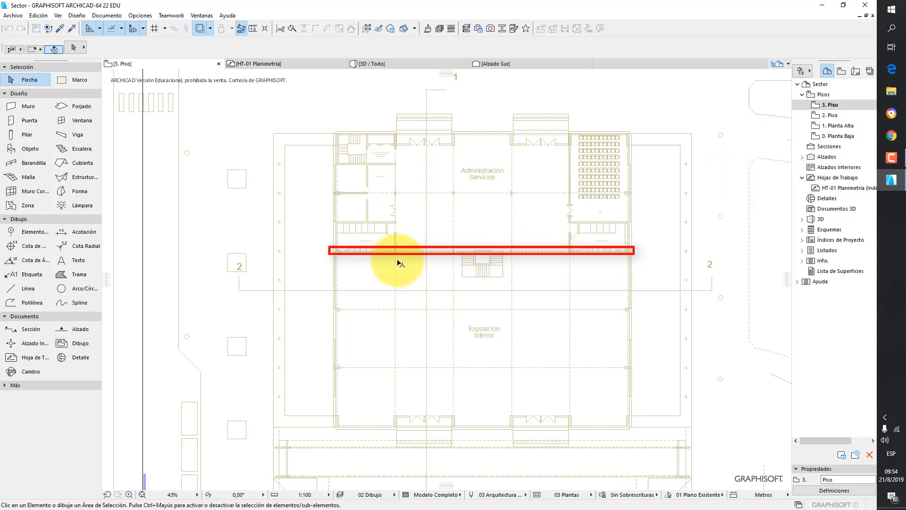
pyautogui.moveTo(400, 254)
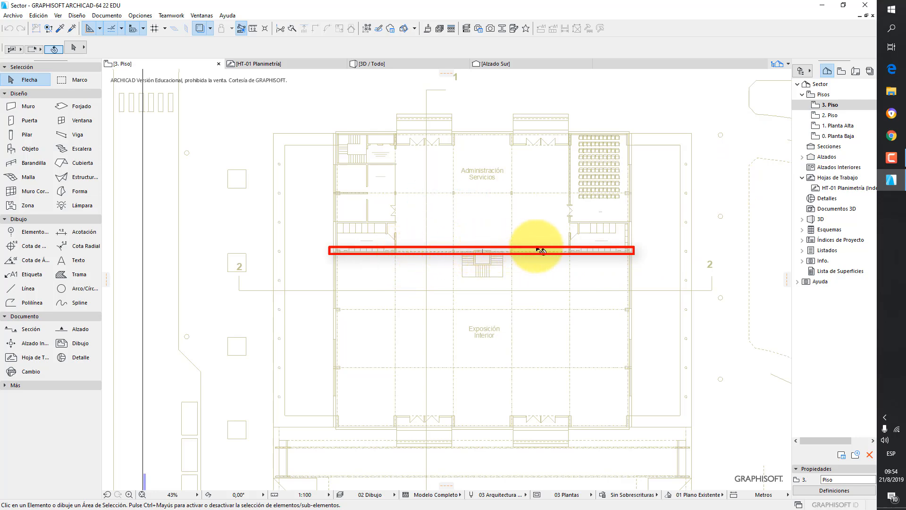
pyautogui.scroll(-2, 710, 265)
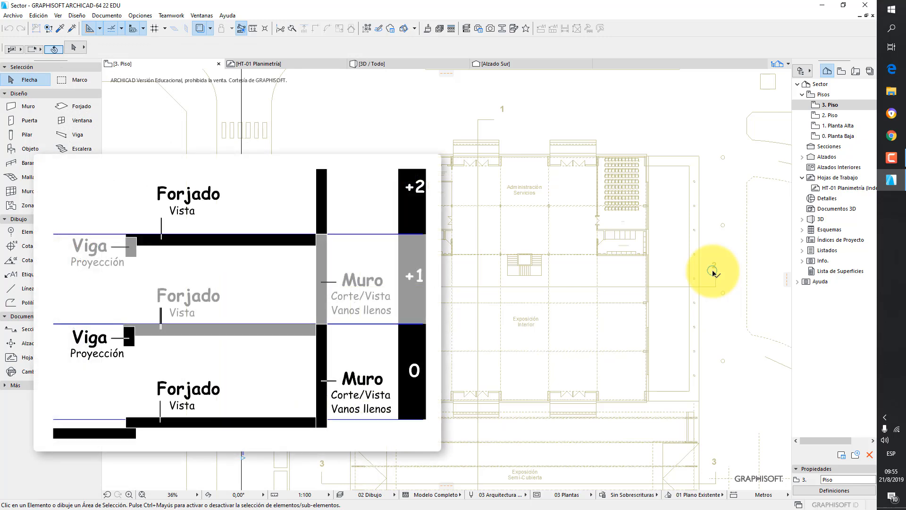
pyautogui.doubleClick(848, 126)
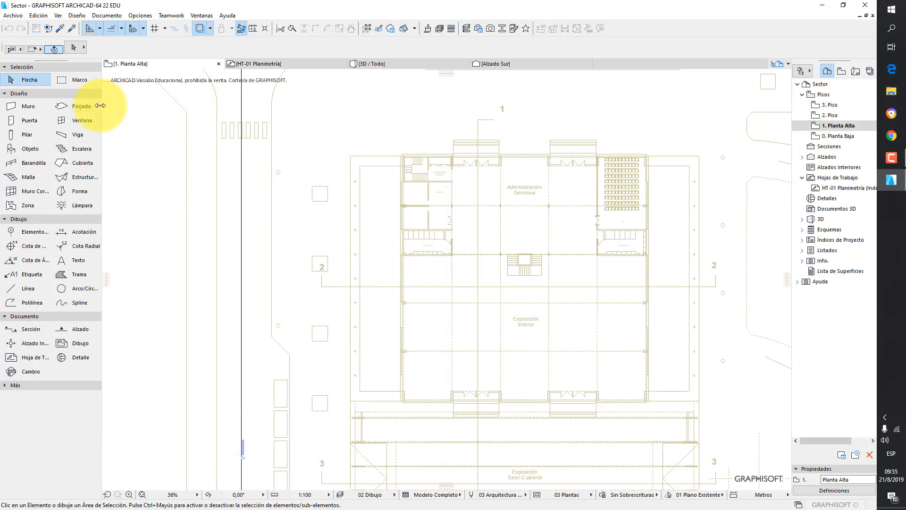
# - Open the Slab tool's default settings and expand only the Geometry and Positioning section
pyautogui.doubleClick(71, 106)
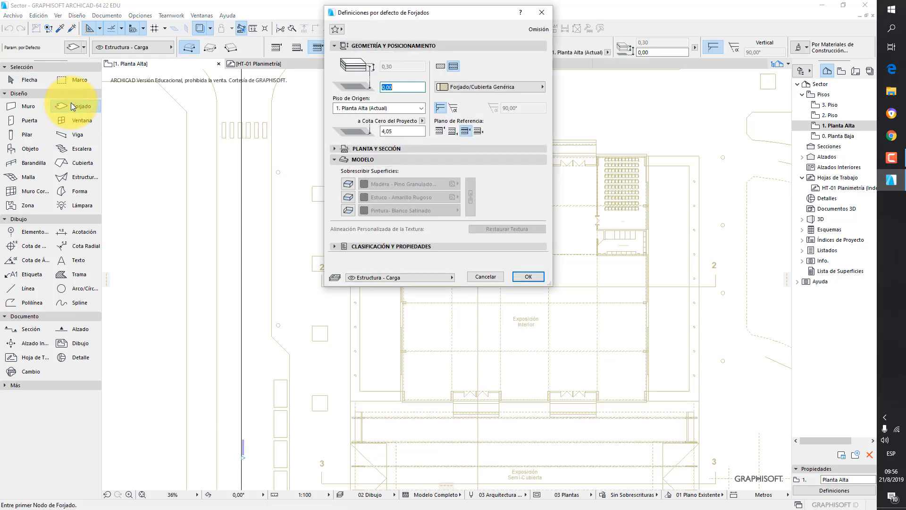
pyautogui.click(335, 45)
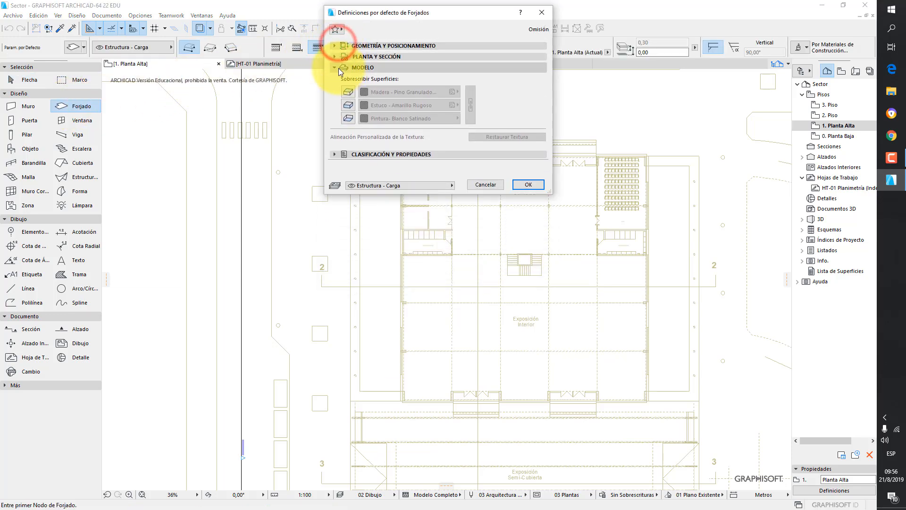
pyautogui.click(335, 68)
pyautogui.moveTo(415, 11); pyautogui.dragTo(407, 58)
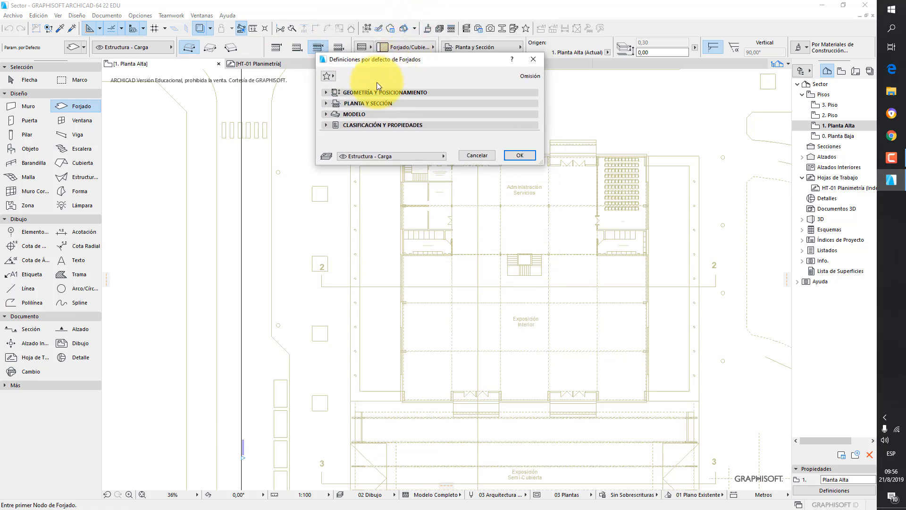
pyautogui.click(374, 95)
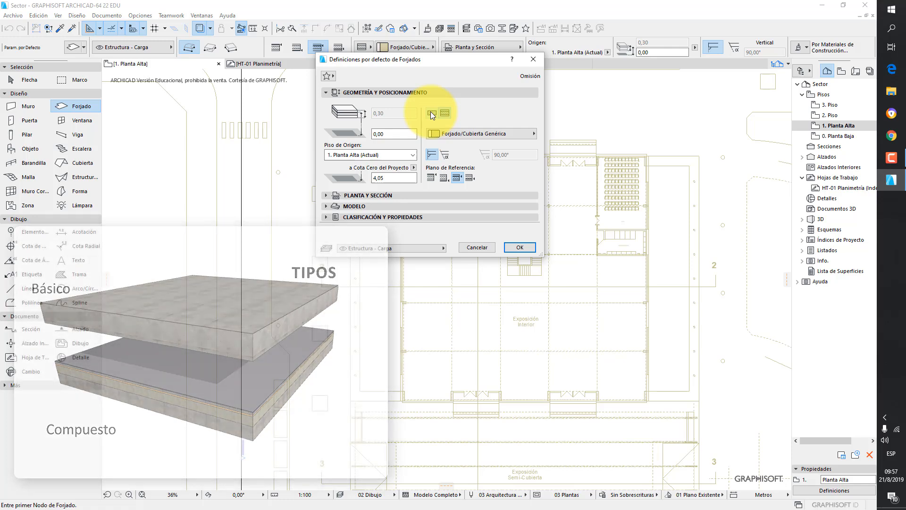
# - Set the slab to a basic structure with the ST-04 Hormigón - Estructural building material
pyautogui.click(431, 113)
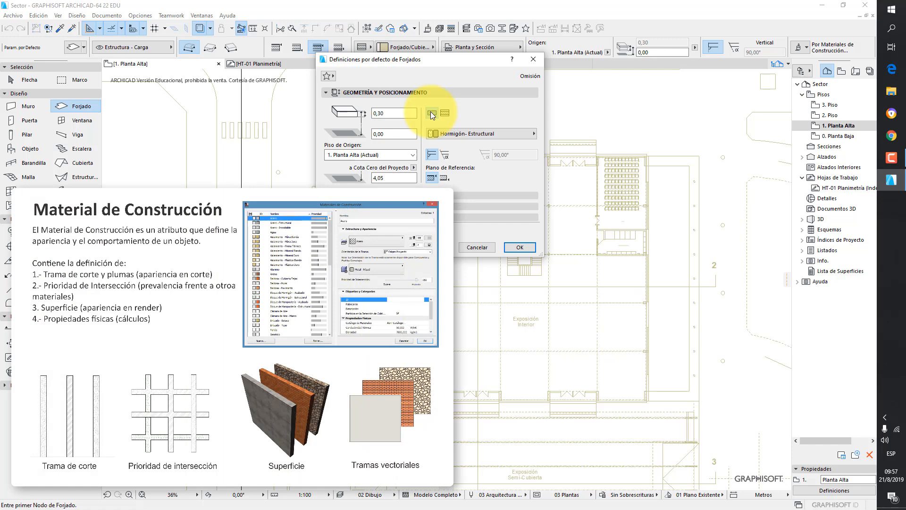
pyautogui.click(486, 134)
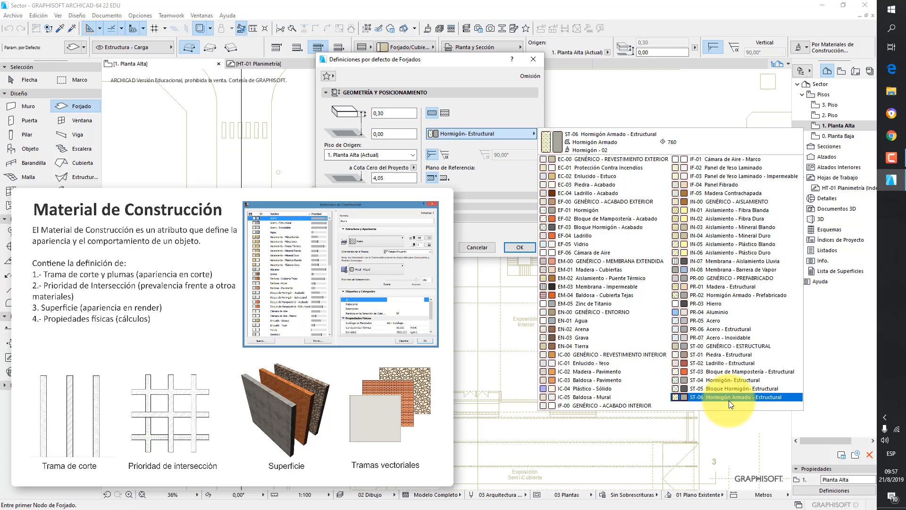
pyautogui.click(727, 380)
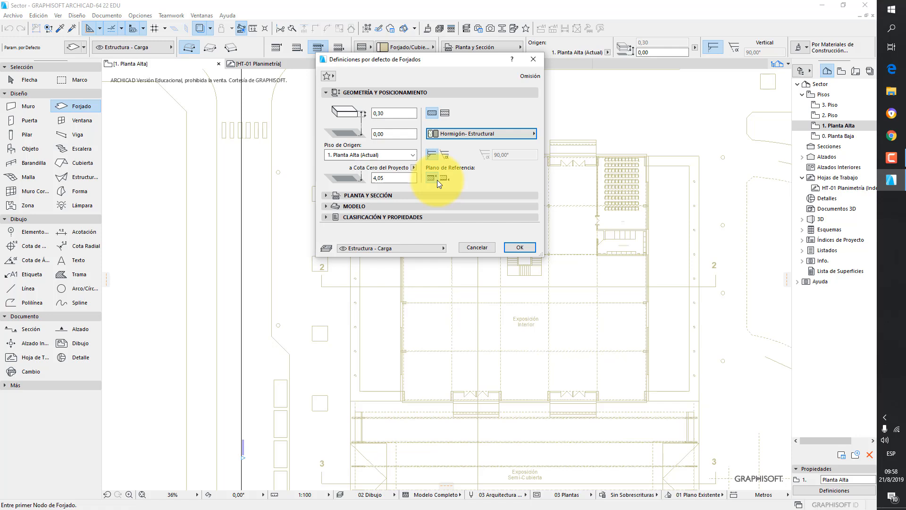
# - Set the slab thickness to 0,35 on the Estructura - Carga layer and confirm the slab defaults
pyautogui.click(393, 114)
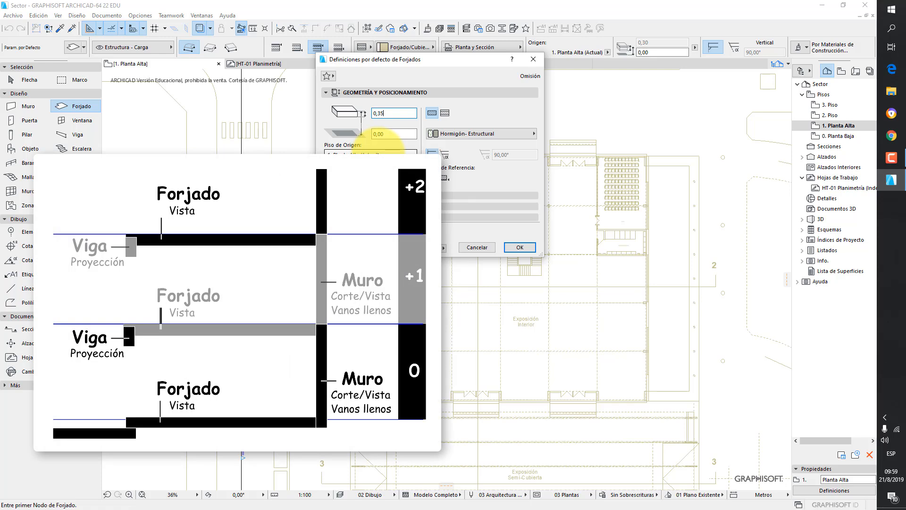
pyautogui.click(385, 135)
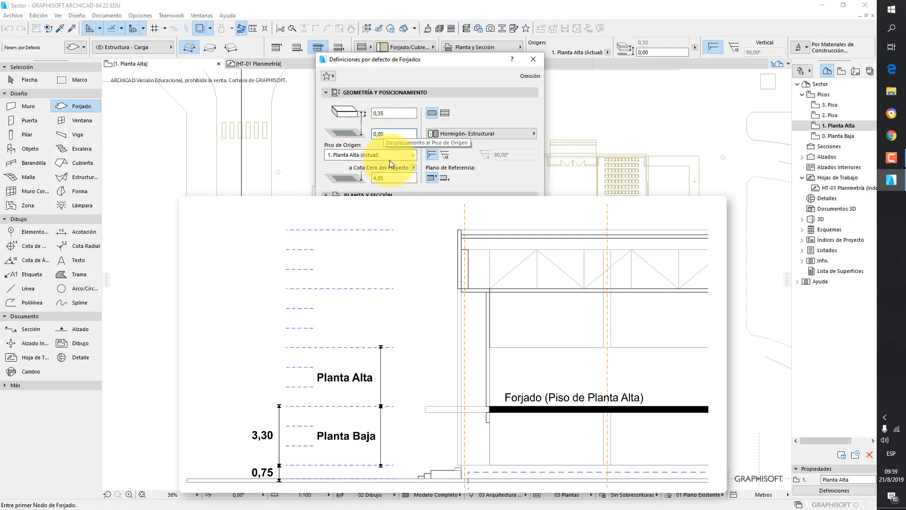
pyautogui.click(395, 180)
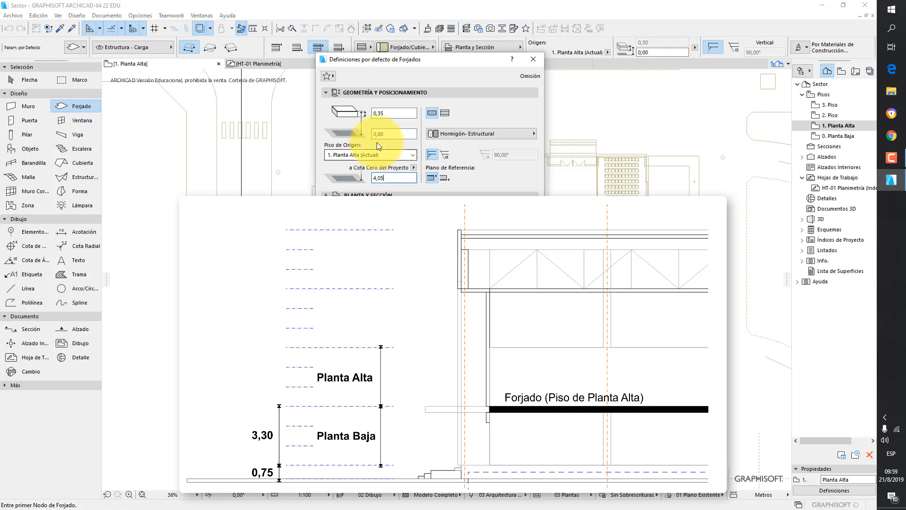
pyautogui.click(397, 134)
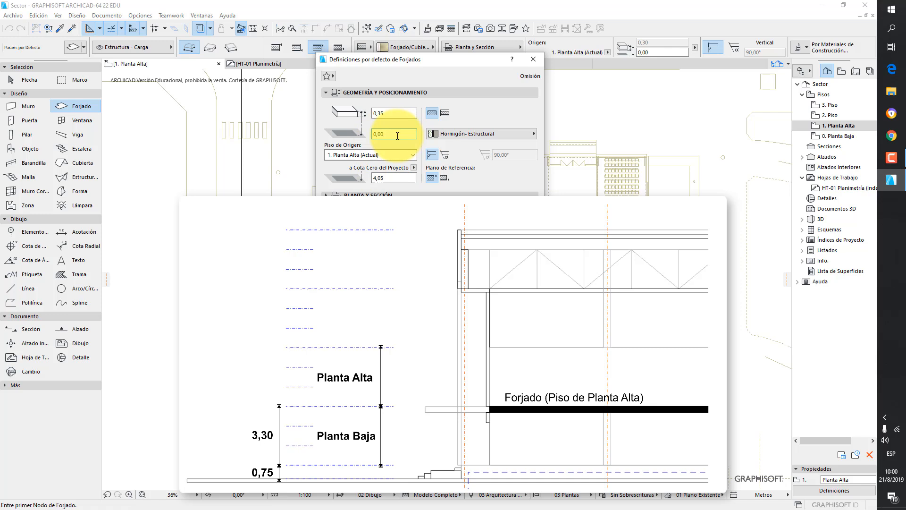
pyautogui.click(395, 177)
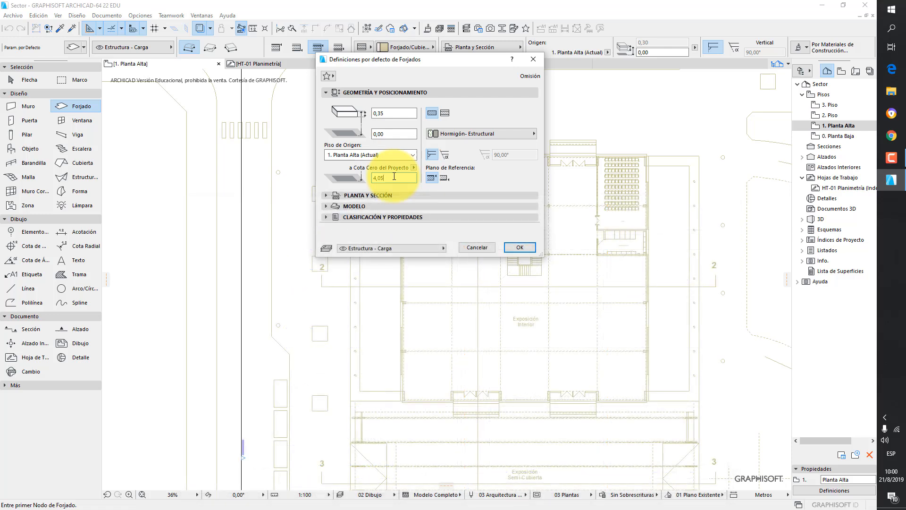
pyautogui.press('Tab')
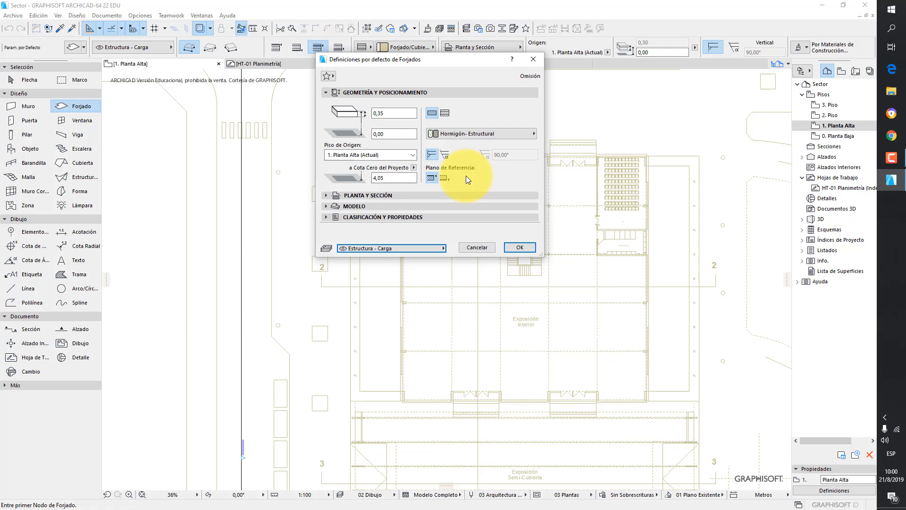
pyautogui.click(442, 247)
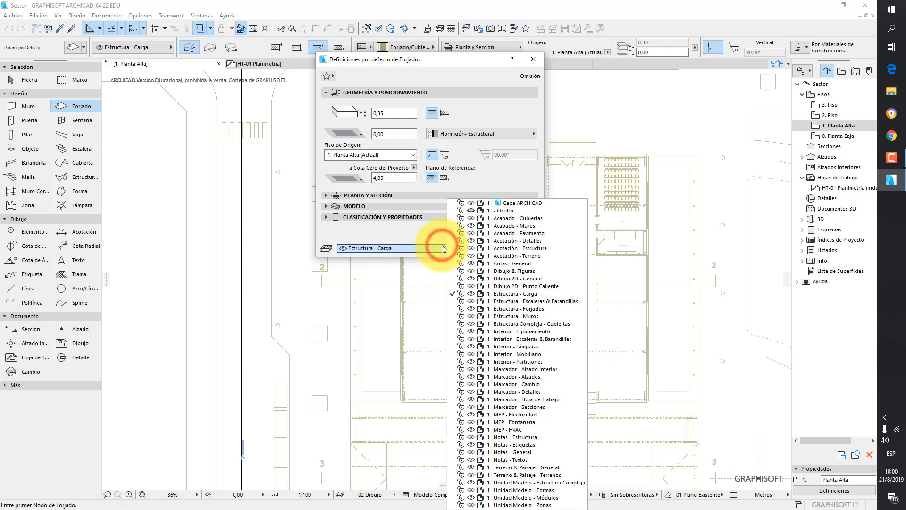
pyautogui.click(424, 229)
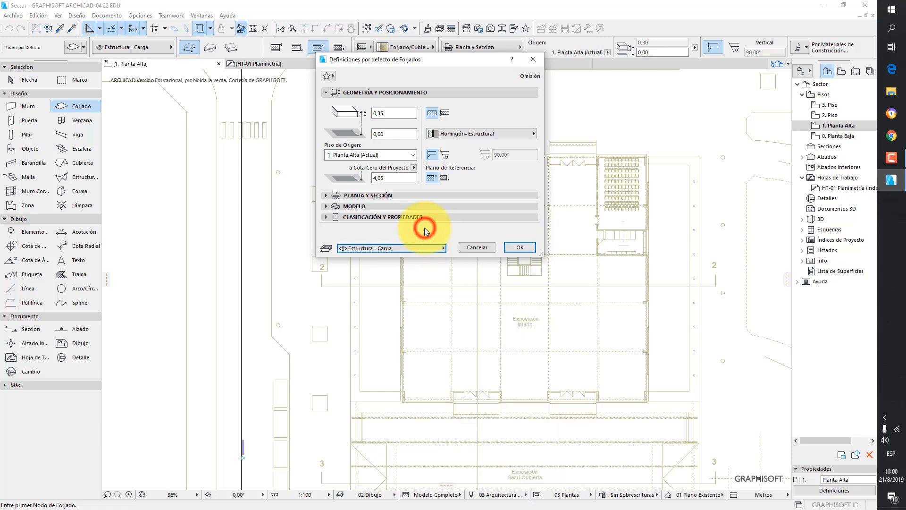
pyautogui.click(521, 247)
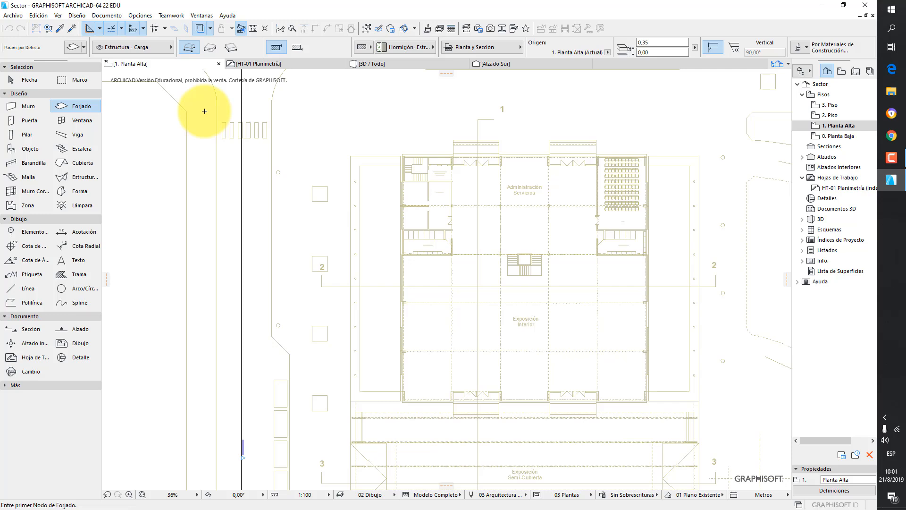
# - Choose the rectangle geometry method for drawing the slab
pyautogui.scroll(2, 204, 111)
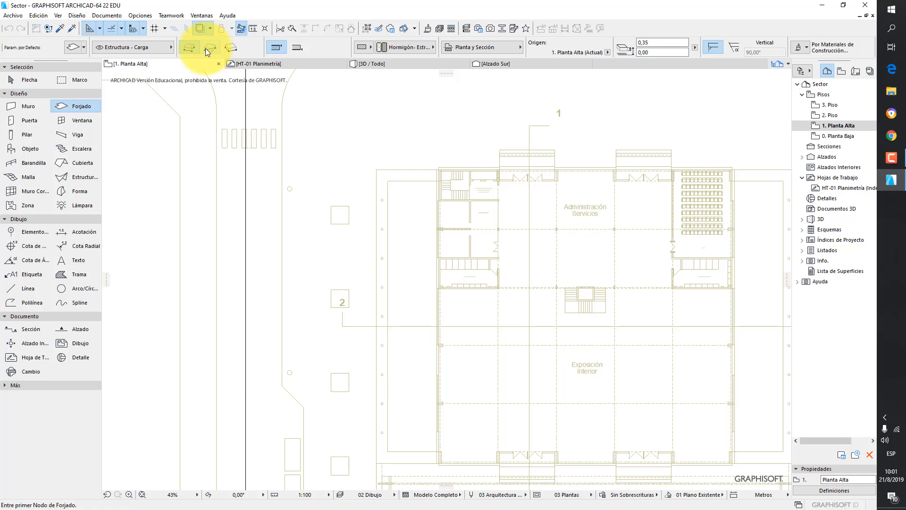
pyautogui.click(205, 48)
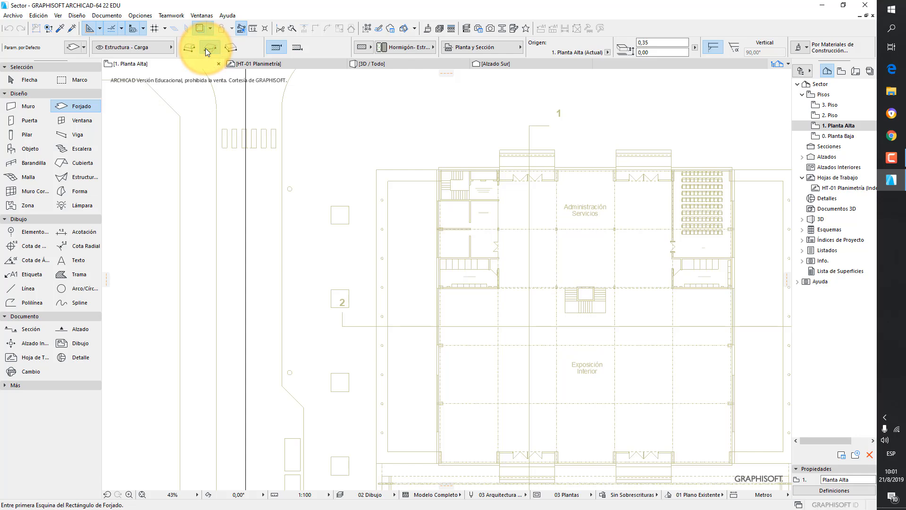
pyautogui.scroll(4, 441, 245)
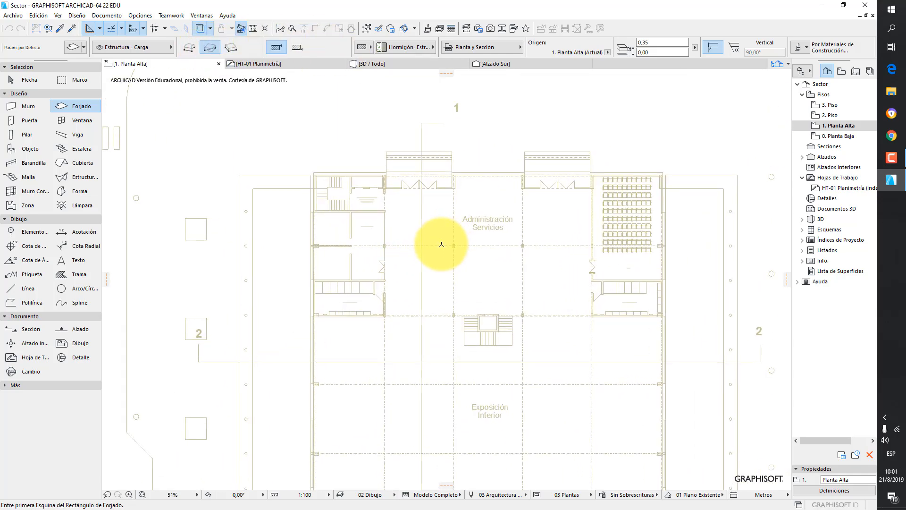
# - Draw a rectangular slab about 40,40 × 16,40 m from one outer corner of the floor plan to the opposite corner
pyautogui.scroll(2, 441, 245)
pyautogui.scroll(2, 307, 277)
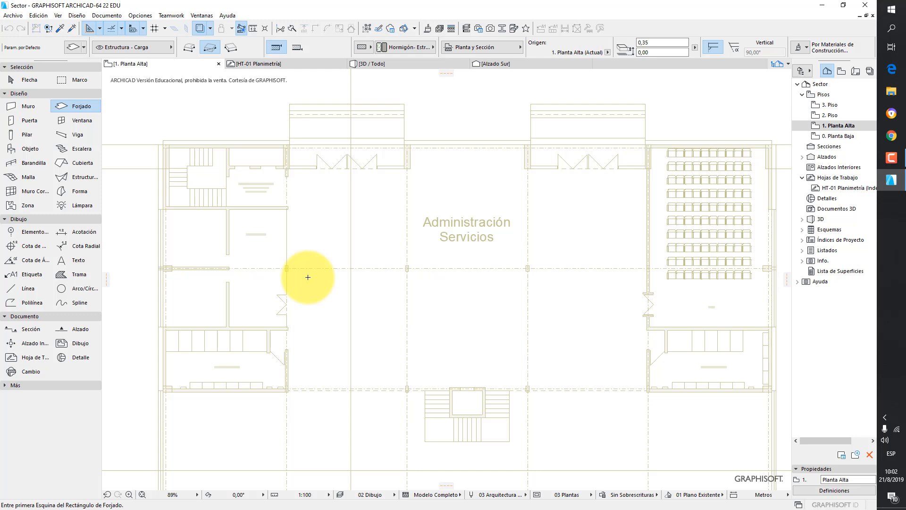
pyautogui.scroll(9, 171, 385)
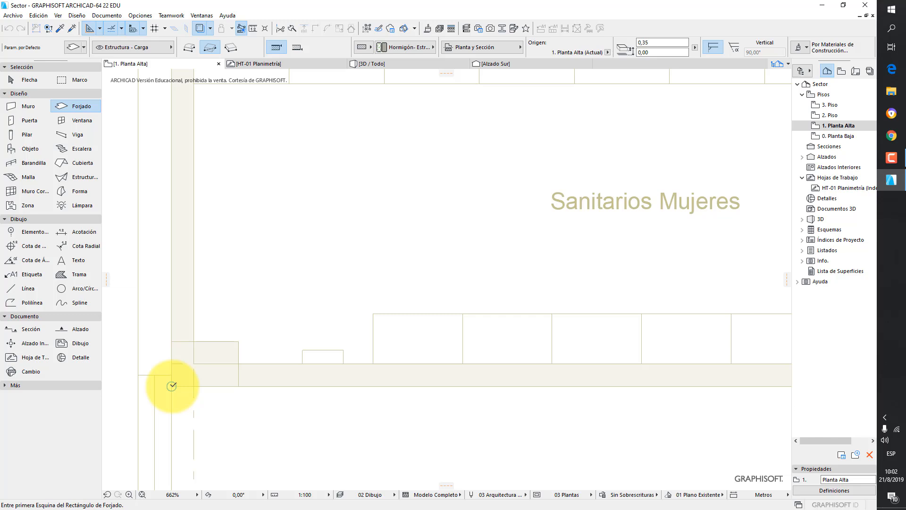
pyautogui.click(172, 386)
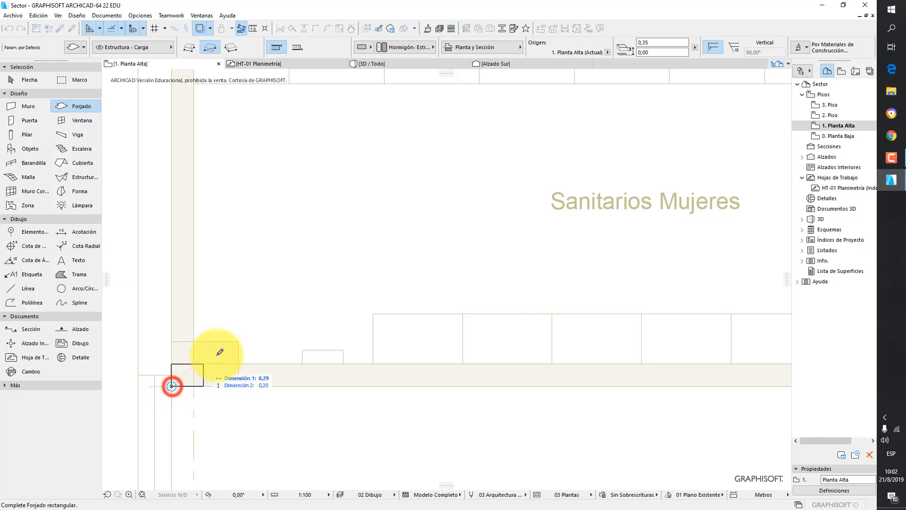
pyautogui.scroll(-5, 355, 252)
pyautogui.scroll(-2, 455, 201)
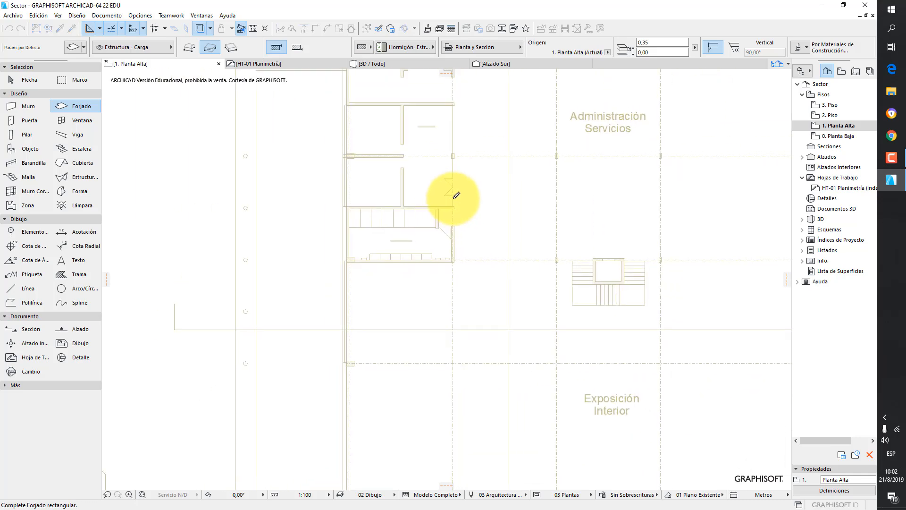
pyautogui.moveTo(460, 196); pyautogui.dragTo(362, 269, button='middle')
pyautogui.moveTo(510, 217); pyautogui.dragTo(304, 275, button='middle')
pyautogui.moveTo(546, 187); pyautogui.dragTo(424, 234, button='middle')
pyautogui.scroll(8, 440, 235)
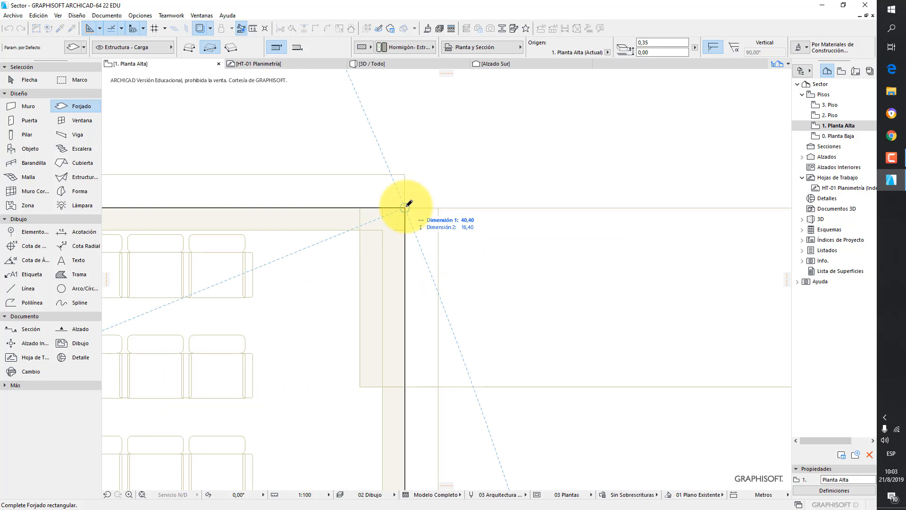
pyautogui.click(404, 207)
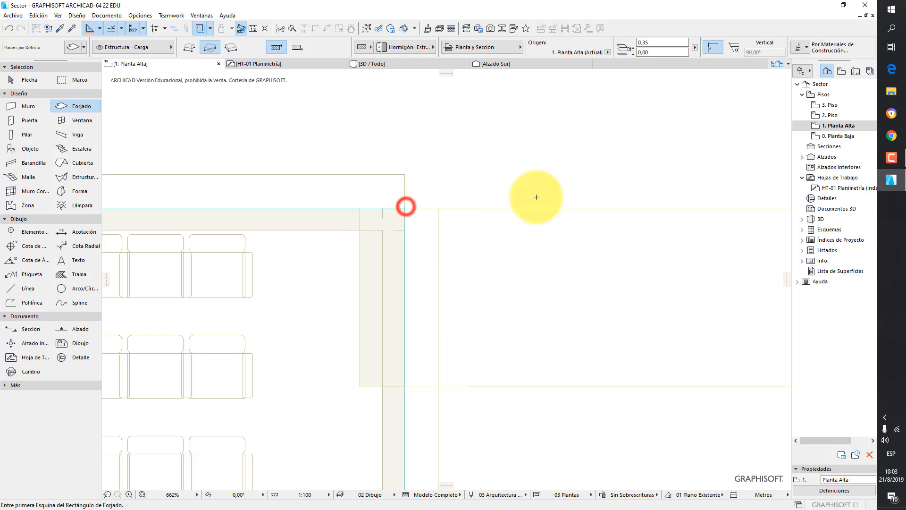
# - Open the East elevation and examine the story levels relative to the new slab
pyautogui.scroll(-3, 487, 236)
pyautogui.scroll(-4, 561, 174)
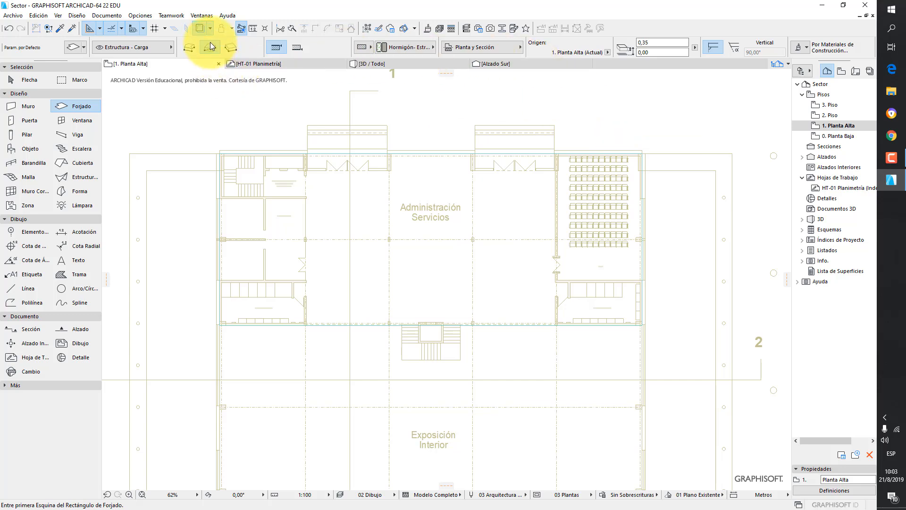
pyautogui.click(198, 28)
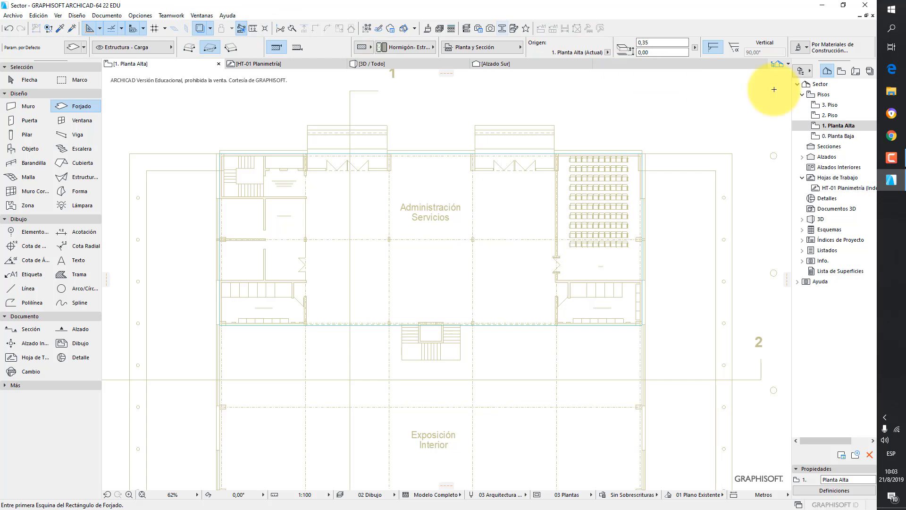
pyautogui.click(800, 156)
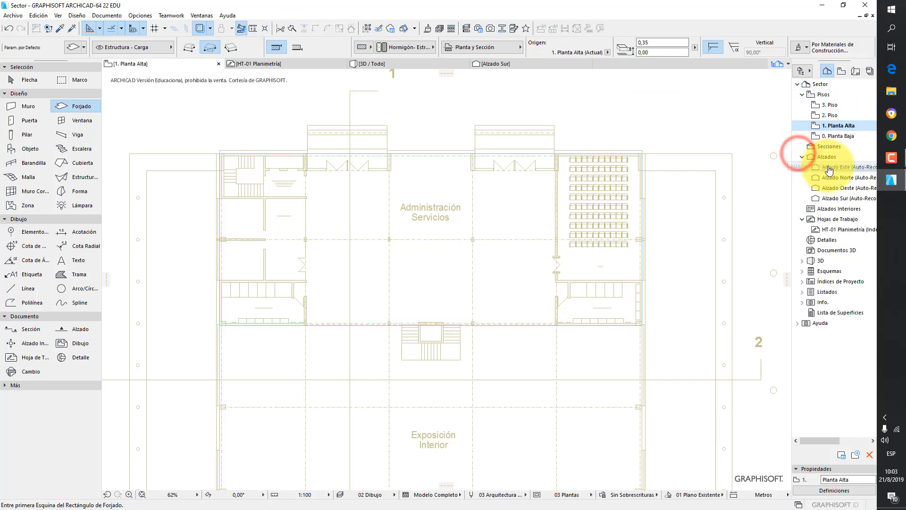
pyautogui.doubleClick(834, 169)
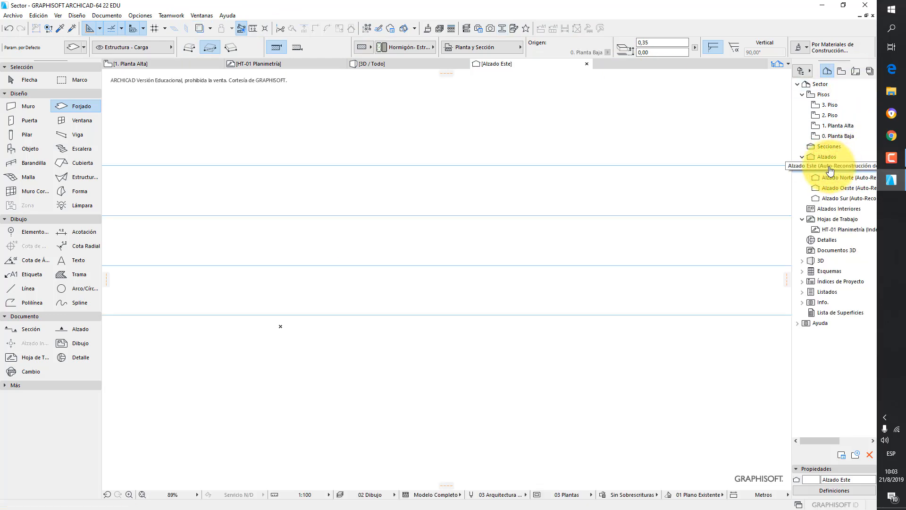
pyautogui.click(143, 494)
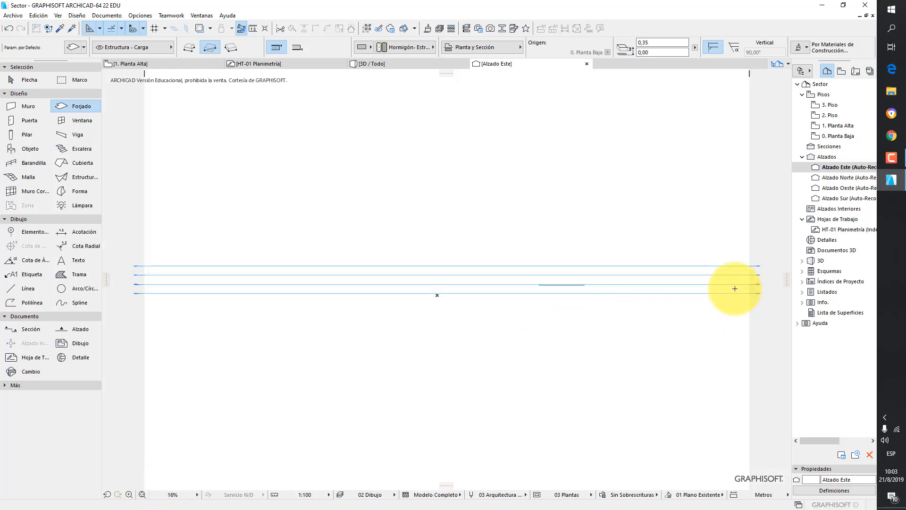
pyautogui.scroll(5, 732, 289)
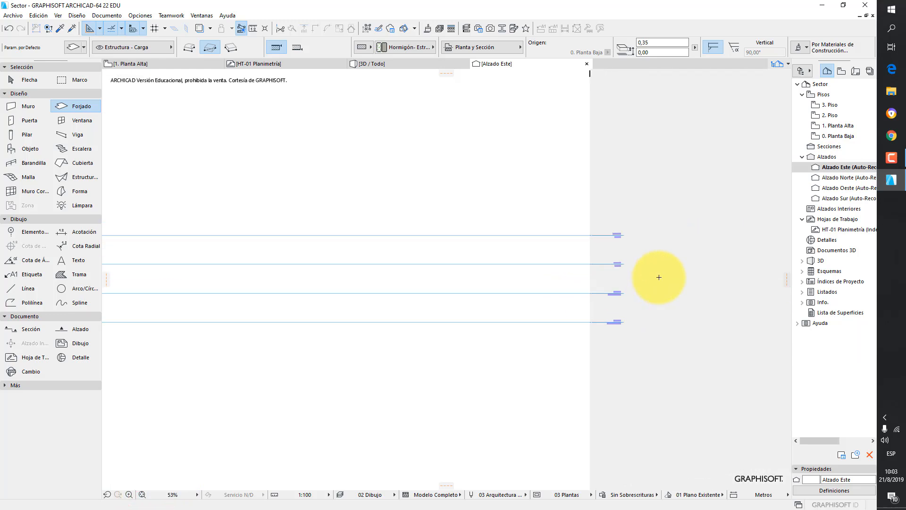
pyautogui.scroll(5, 566, 293)
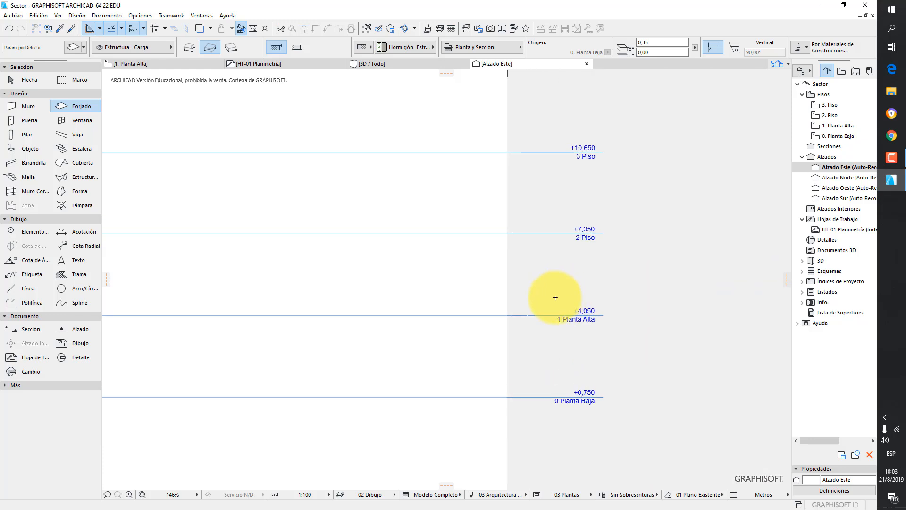
pyautogui.scroll(-3, 520, 307)
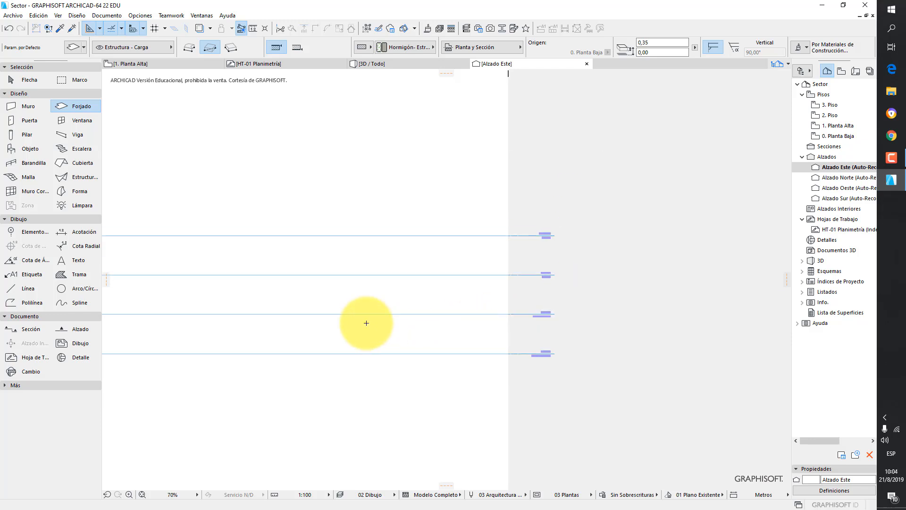
pyautogui.moveTo(406, 280); pyautogui.dragTo(637, 257, button='middle')
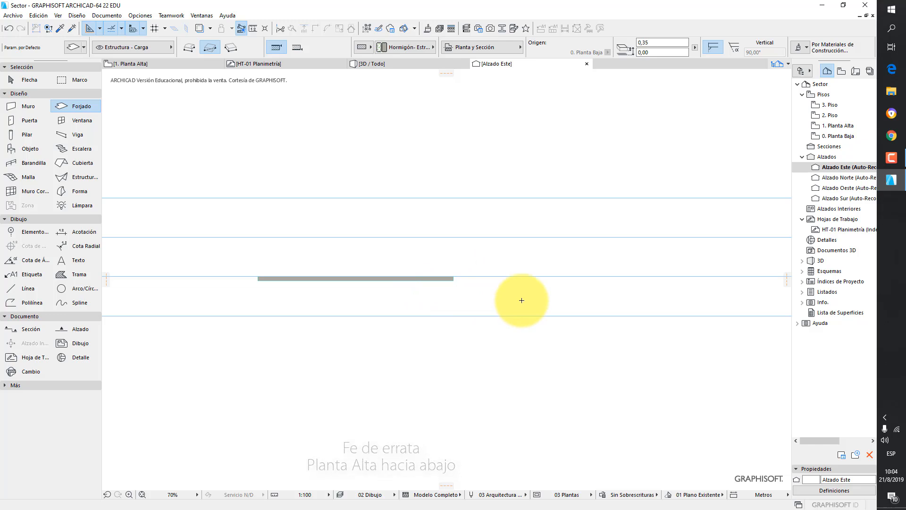
# - Open the 3D perspective view and orbit and zoom around to inspect the new slab
pyautogui.click(417, 63)
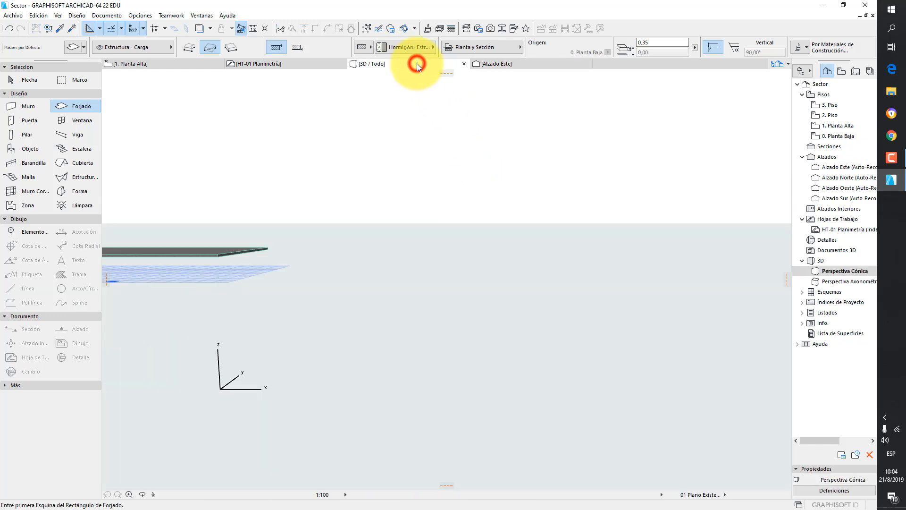
pyautogui.doubleClick(839, 272)
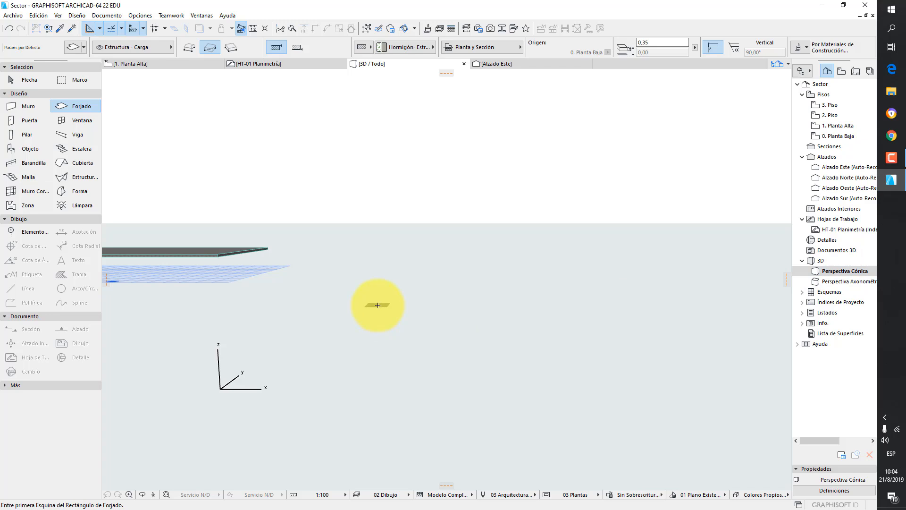
pyautogui.scroll(2, 229, 258)
pyautogui.scroll(-2, 229, 258)
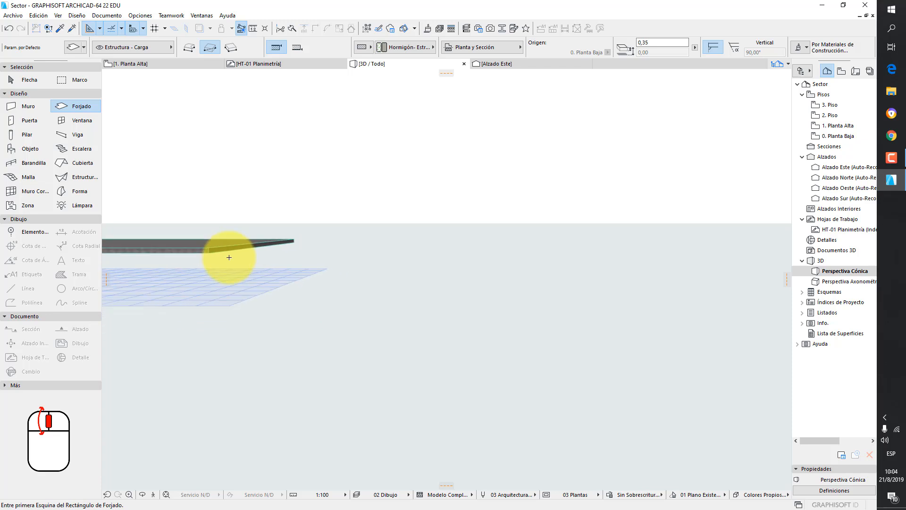
pyautogui.scroll(-1, 229, 257)
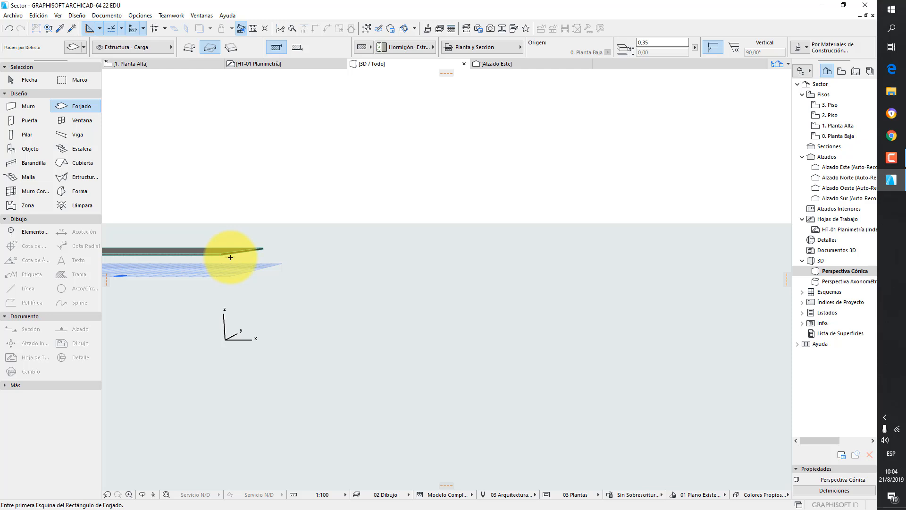
pyautogui.moveTo(230, 256); pyautogui.dragTo(566, 285, button='middle')
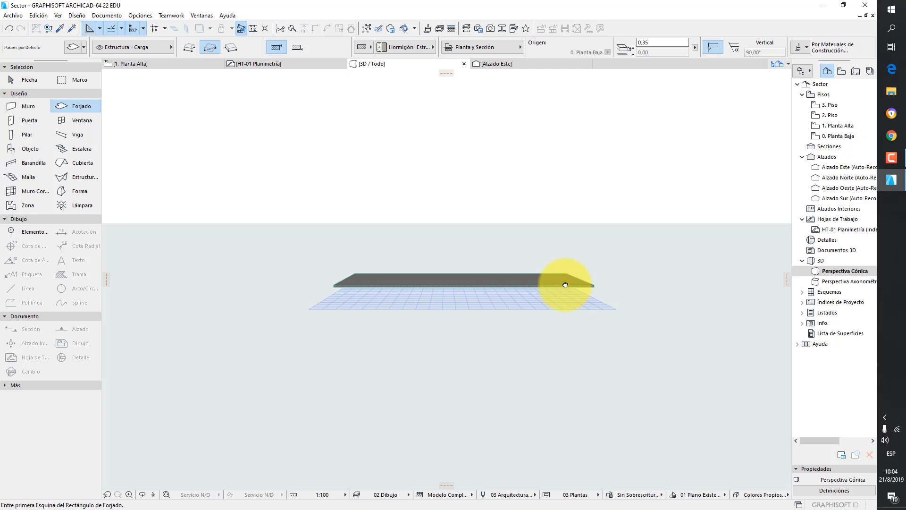
pyautogui.keyDown('shift'); pyautogui.moveTo(565, 285); pyautogui.dragTo(559, 340, button='middle'); pyautogui.keyUp('shift')
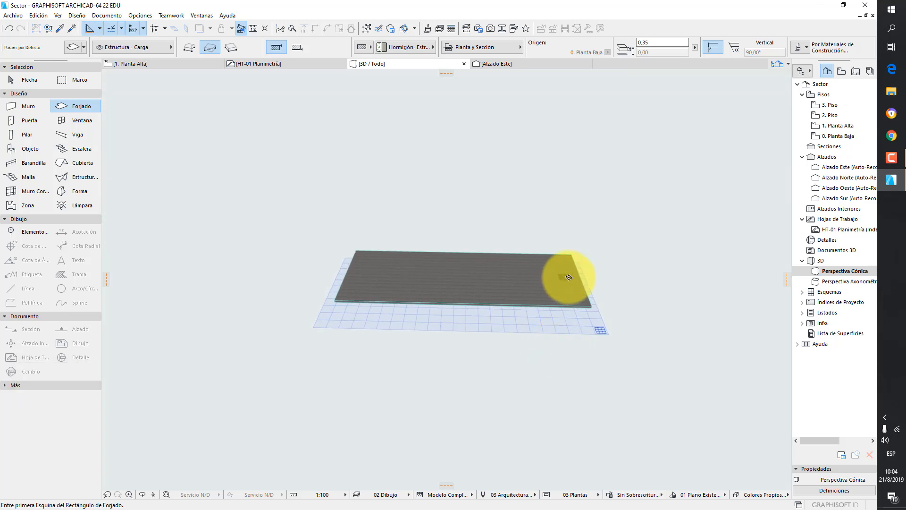
pyautogui.scroll(3, 597, 309)
pyautogui.keyDown('shift'); pyautogui.moveTo(597, 309); pyautogui.dragTo(527, 319, button='middle'); pyautogui.keyUp('shift')
pyautogui.scroll(1, 526, 319)
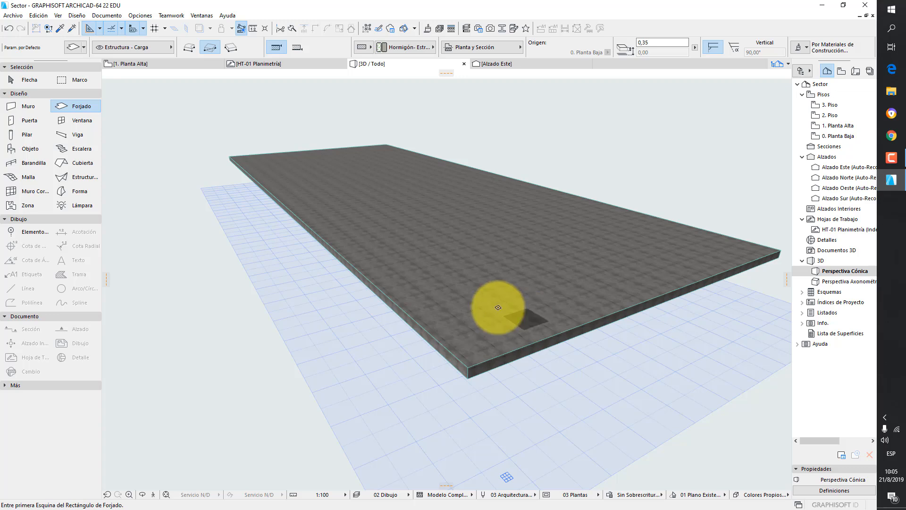
# - Select the slab and override its top surface with Techo - Baldosa-60x60 in its settings
pyautogui.click(23, 80)
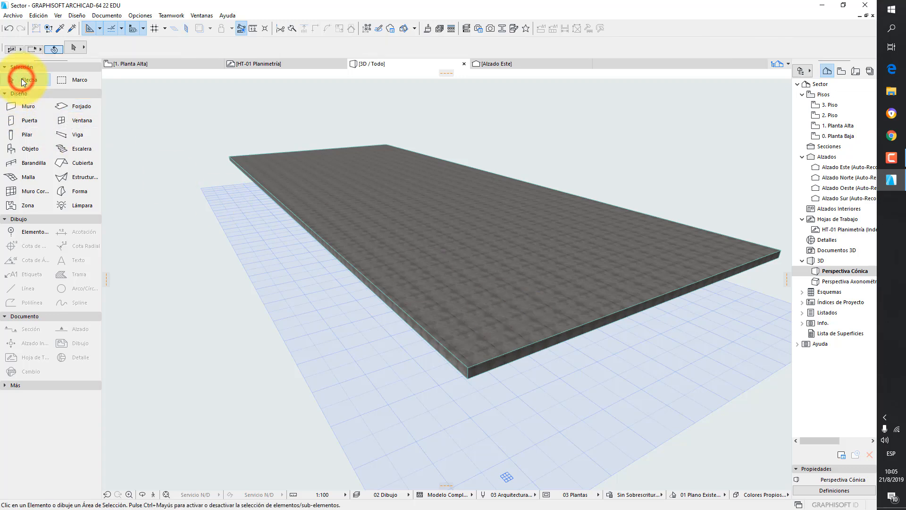
pyautogui.click(307, 163)
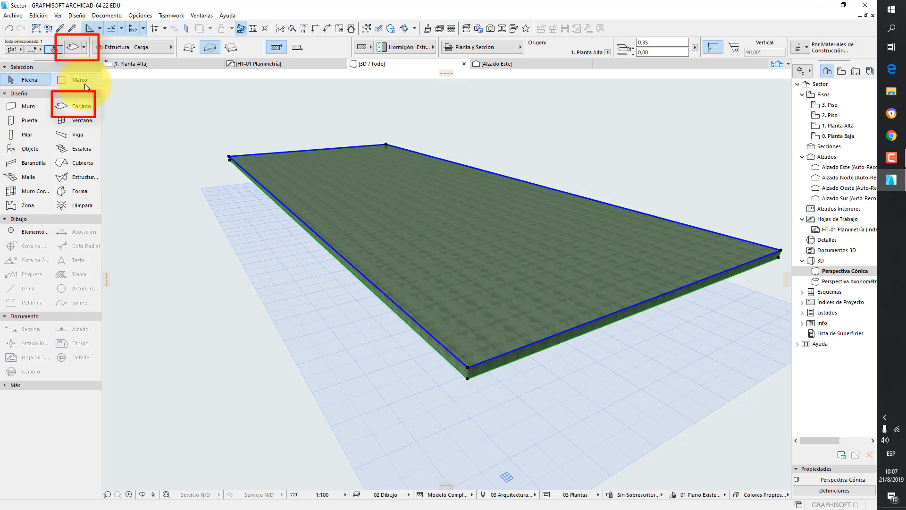
pyautogui.click(75, 49)
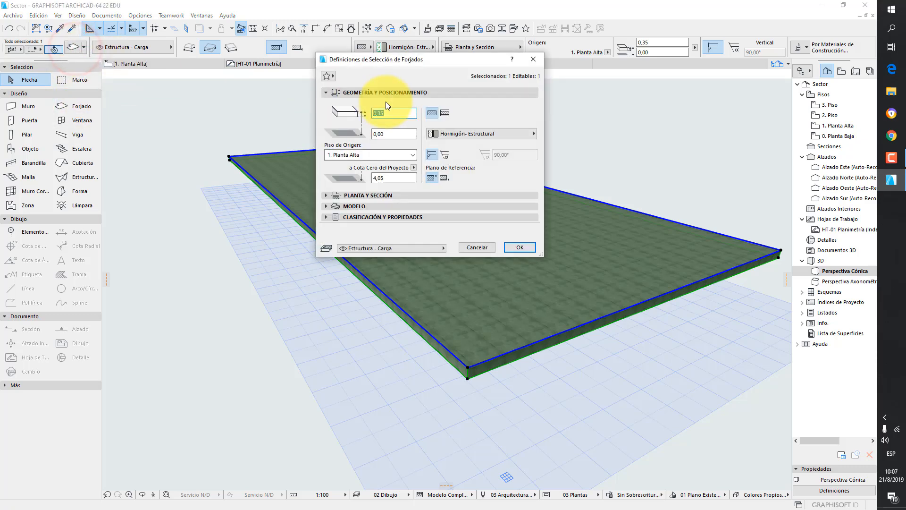
pyautogui.click(355, 90)
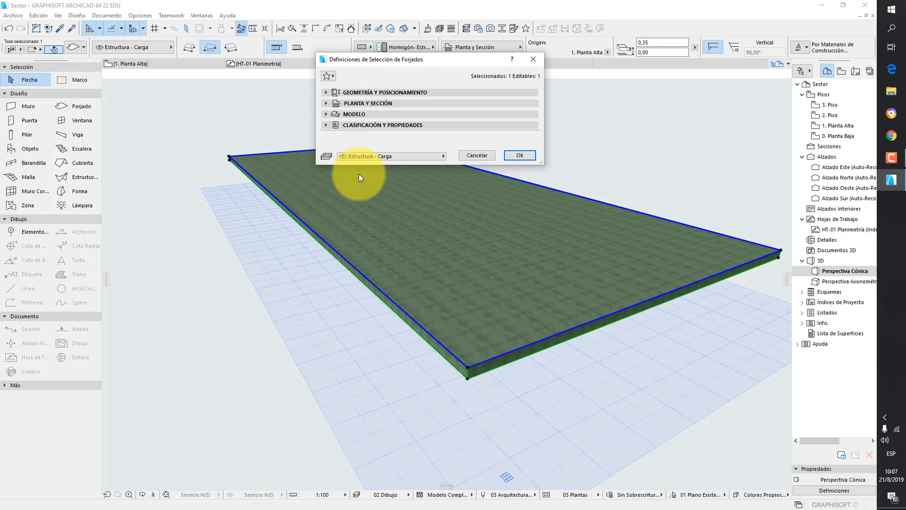
pyautogui.click(345, 114)
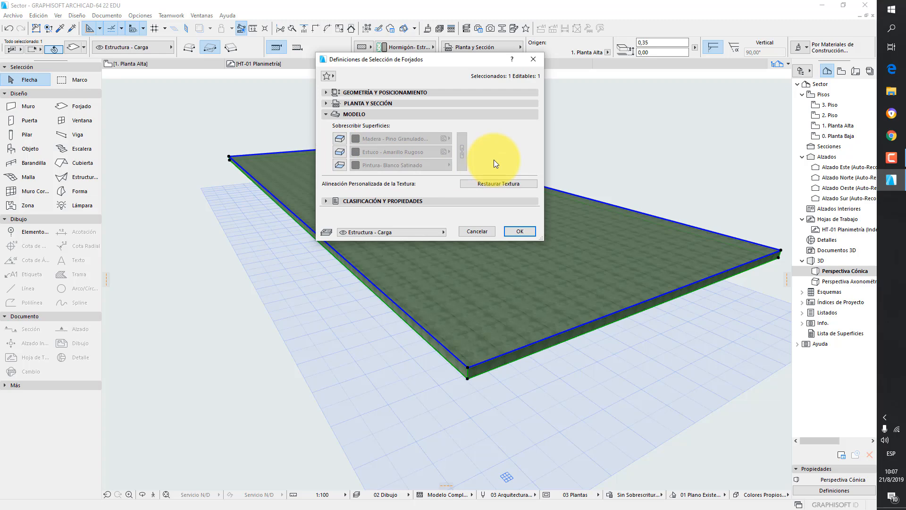
pyautogui.click(340, 142)
pyautogui.click(413, 138)
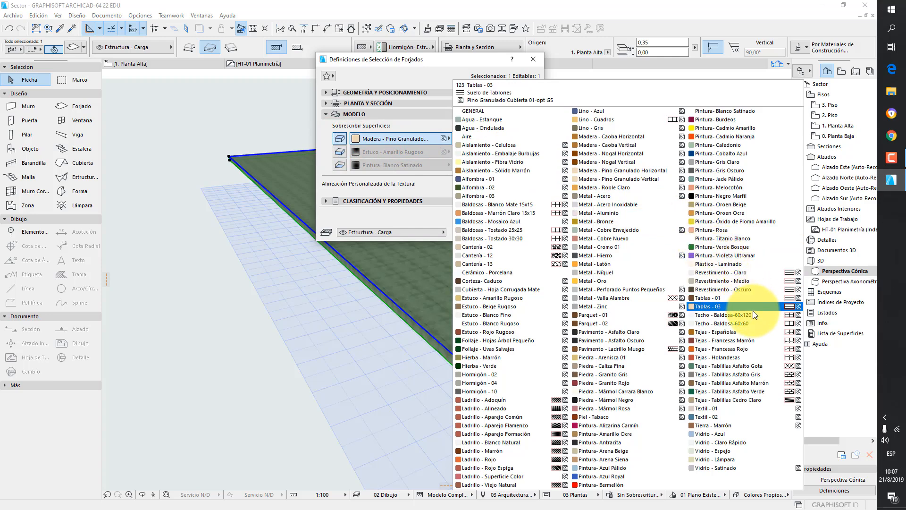
pyautogui.click(749, 324)
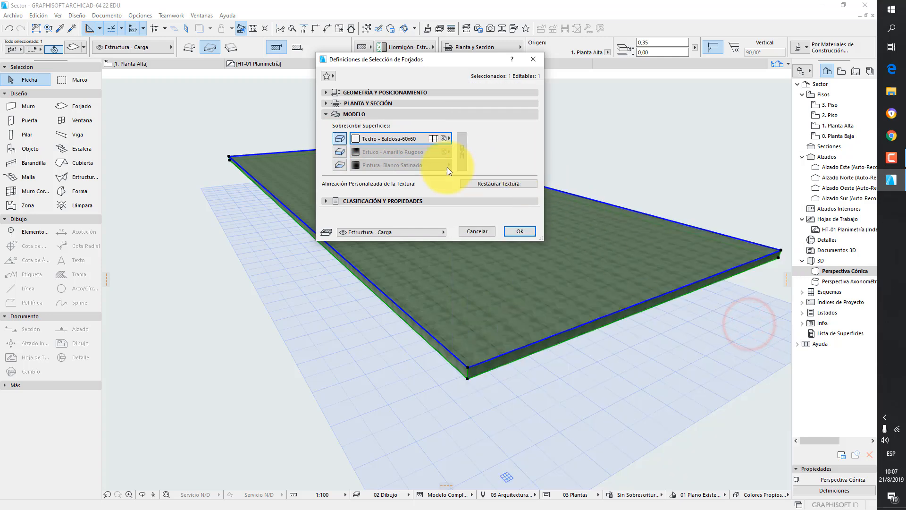
# - Override the slab's bottom surface with Pintura- Blanco Satinado and confirm the slab settings
pyautogui.click(340, 164)
pyautogui.click(407, 163)
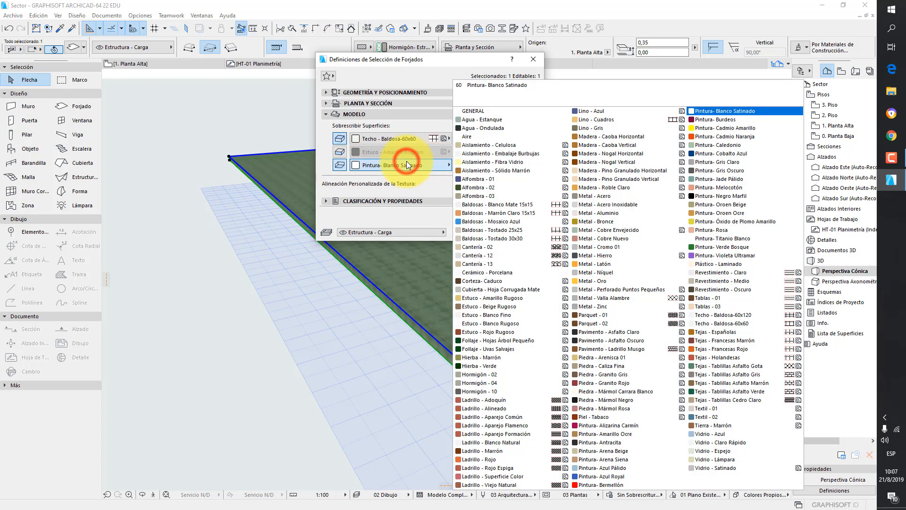
pyautogui.click(724, 111)
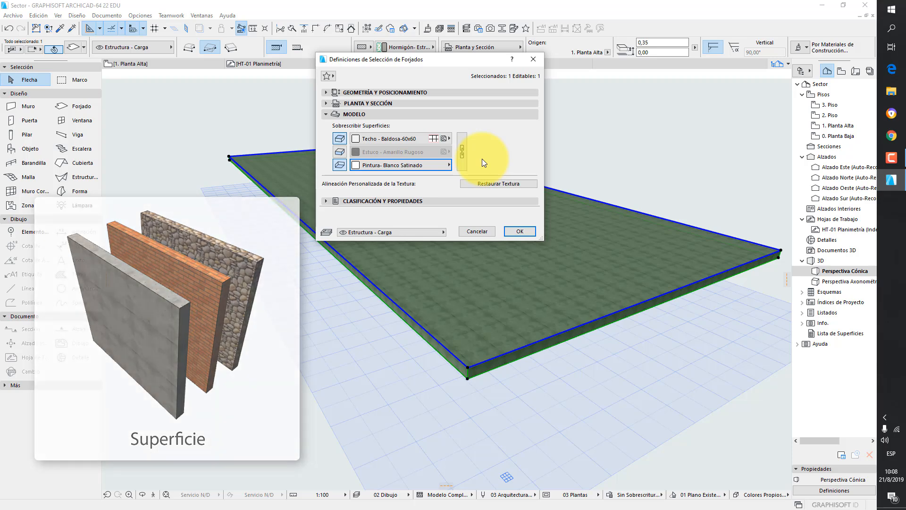
pyautogui.click(520, 231)
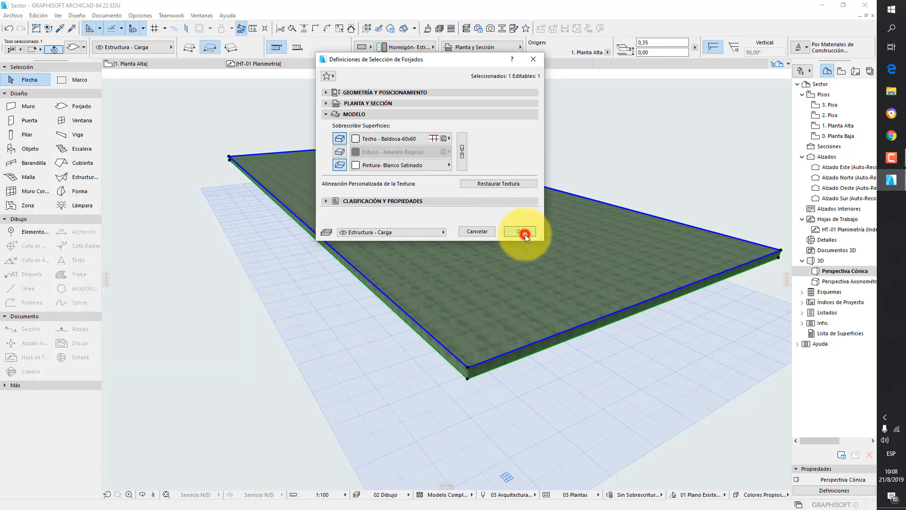
# - Deselect the slab, switch to the 2. Piso story and open the Slab tool's default settings
pyautogui.click(652, 188)
pyautogui.moveTo(474, 368); pyautogui.dragTo(458, 354)
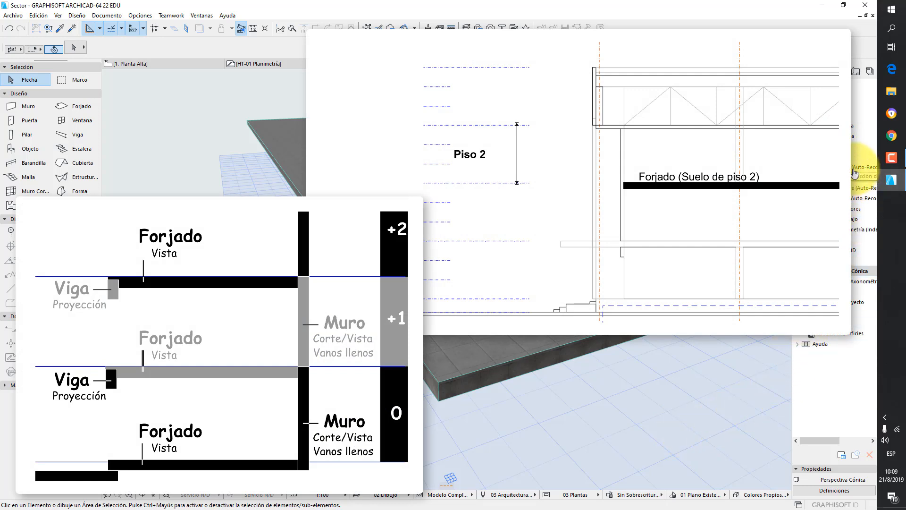
pyautogui.click(855, 114)
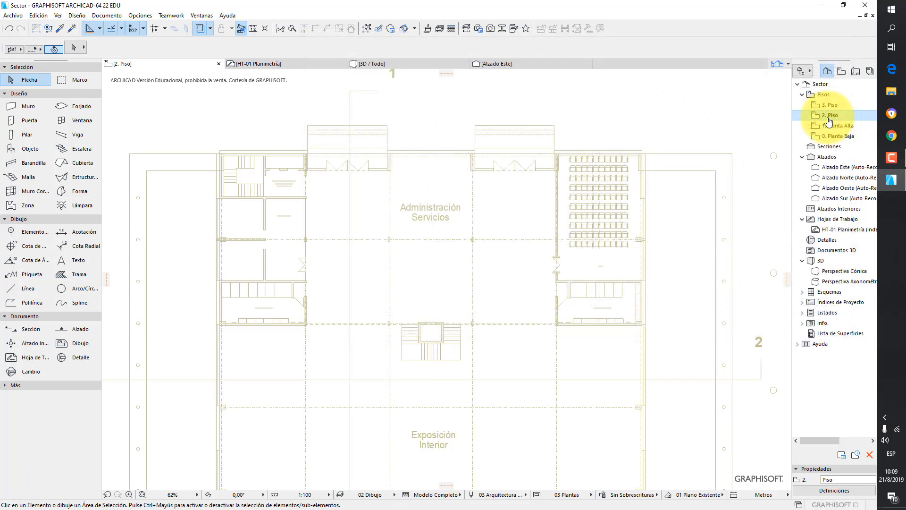
pyautogui.doubleClick(72, 108)
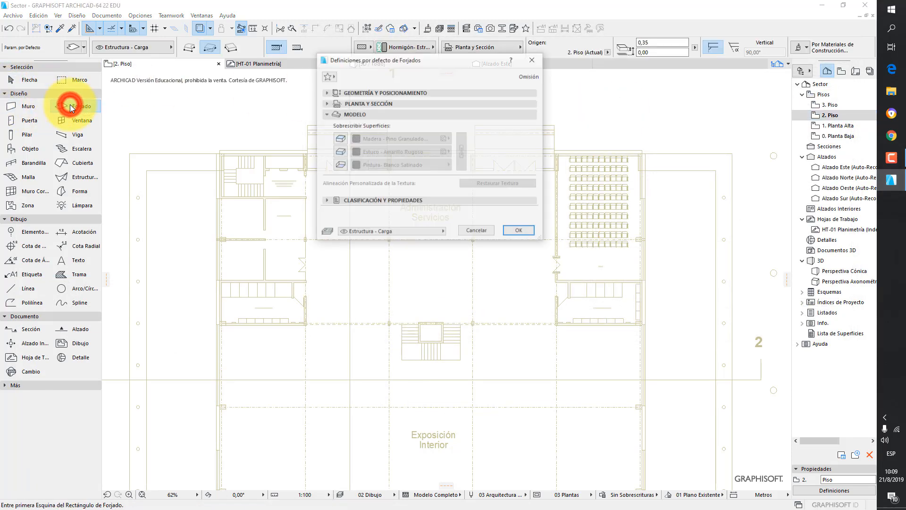
# - In the Slab default settings, override the top surface with Techo - Baldosa-60x60
pyautogui.click(325, 92)
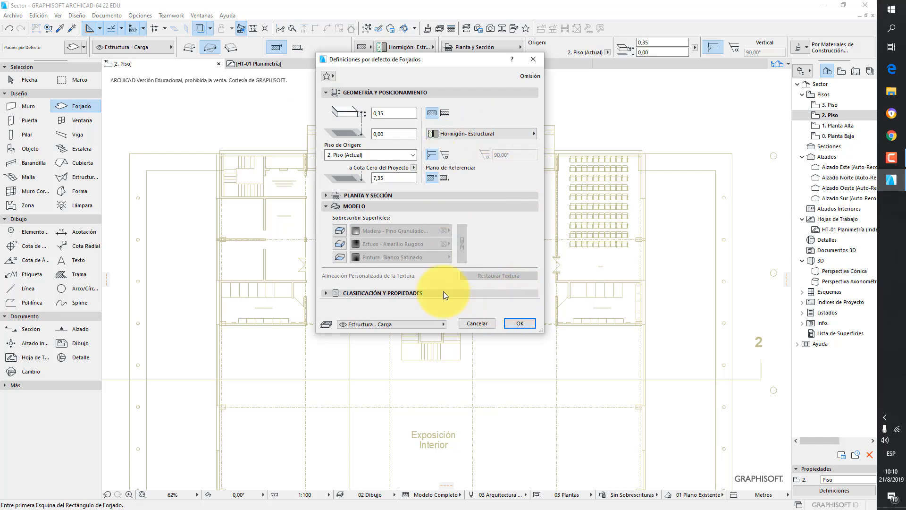
pyautogui.click(336, 231)
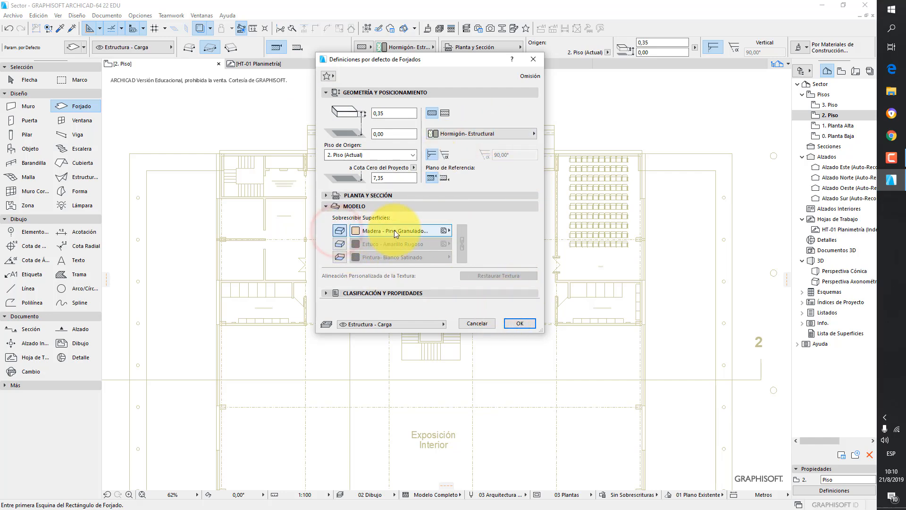
pyautogui.click(396, 231)
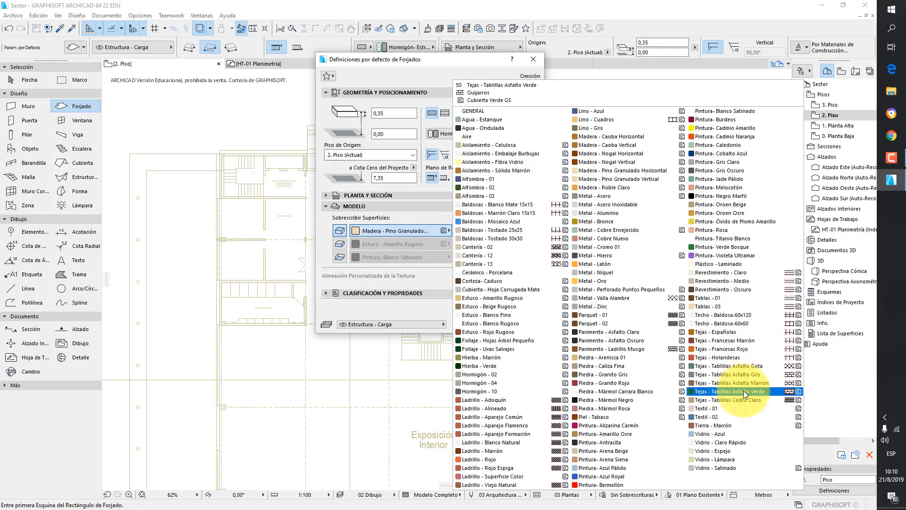
pyautogui.click(732, 324)
# - Override the bottom surface with Pintura- Blanco Satinado and confirm the Slab default settings
pyautogui.click(338, 257)
pyautogui.click(373, 262)
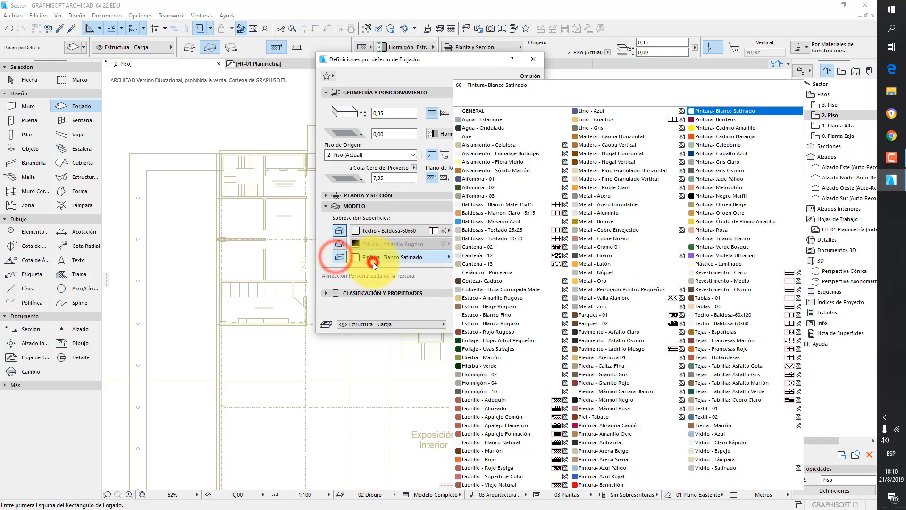
pyautogui.click(372, 262)
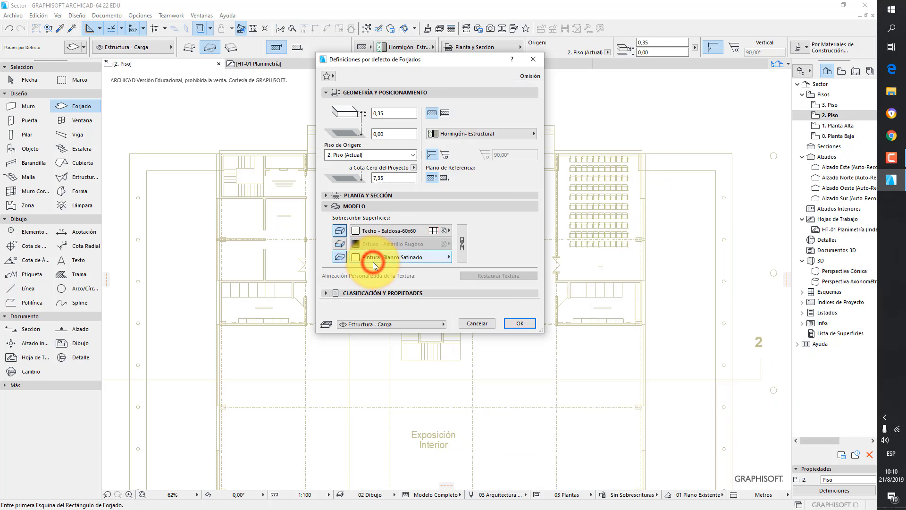
pyautogui.click(517, 323)
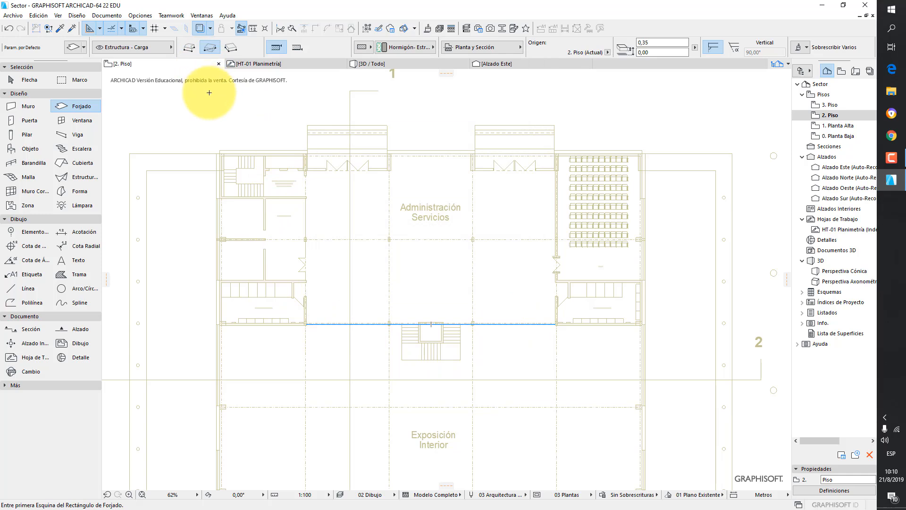
# - With the polygon method, draw a slab around the left wing's Sanitarios Mujeres block, about 8.3 m wide and 16.4 m deep
pyautogui.click(189, 48)
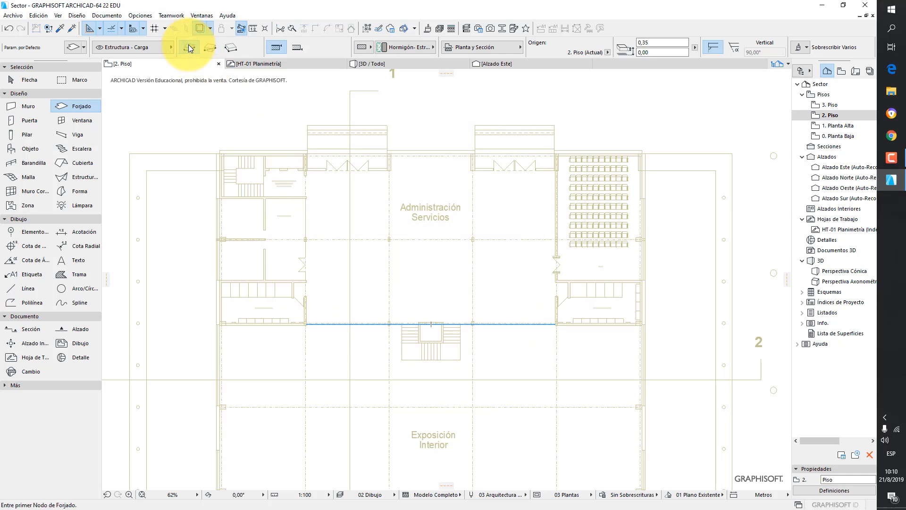
pyautogui.scroll(2, 208, 306)
pyautogui.scroll(-2, 273, 261)
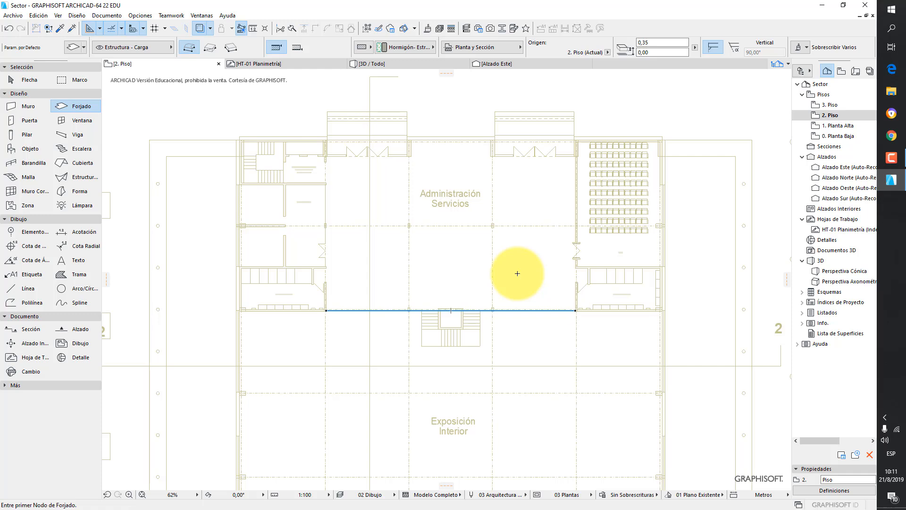
pyautogui.scroll(8, 238, 312)
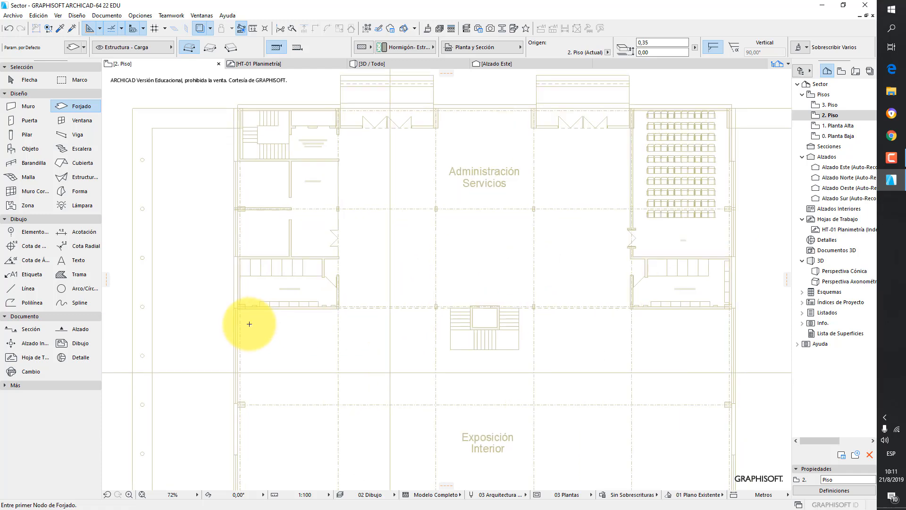
pyautogui.scroll(1, 231, 307)
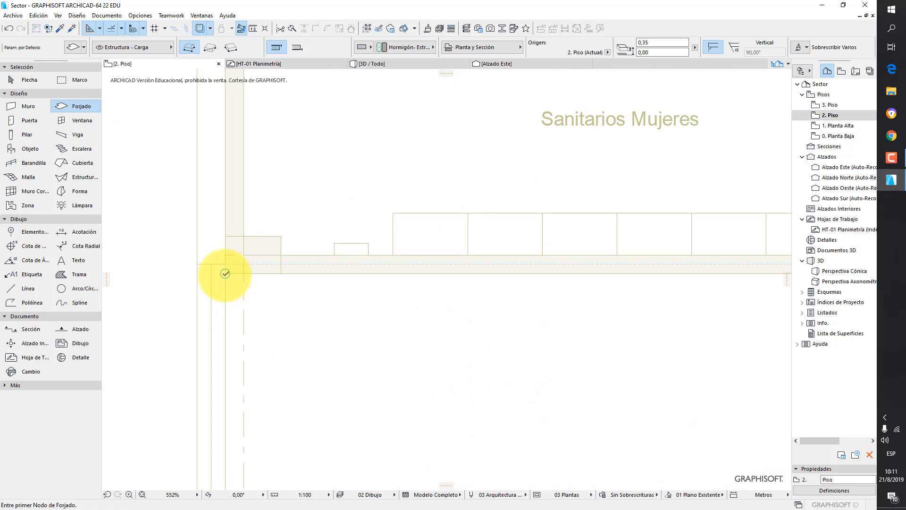
pyautogui.click(226, 273)
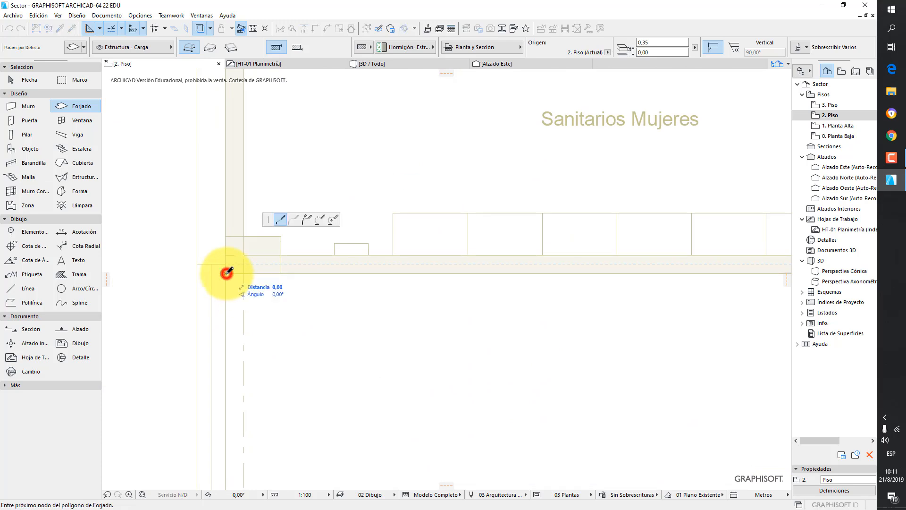
pyautogui.scroll(-5, 305, 314)
pyautogui.moveTo(404, 319); pyautogui.dragTo(502, 344, button='middle')
pyautogui.scroll(5, 369, 341)
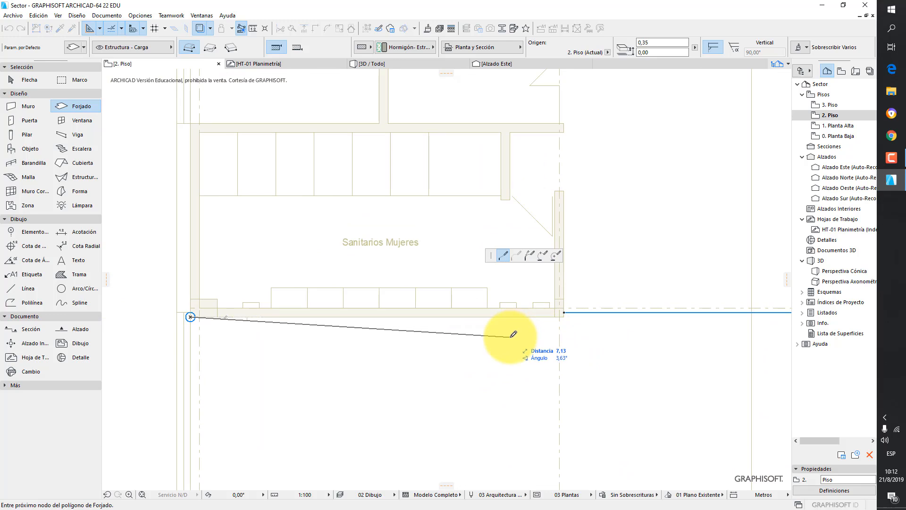
pyautogui.press('shift')
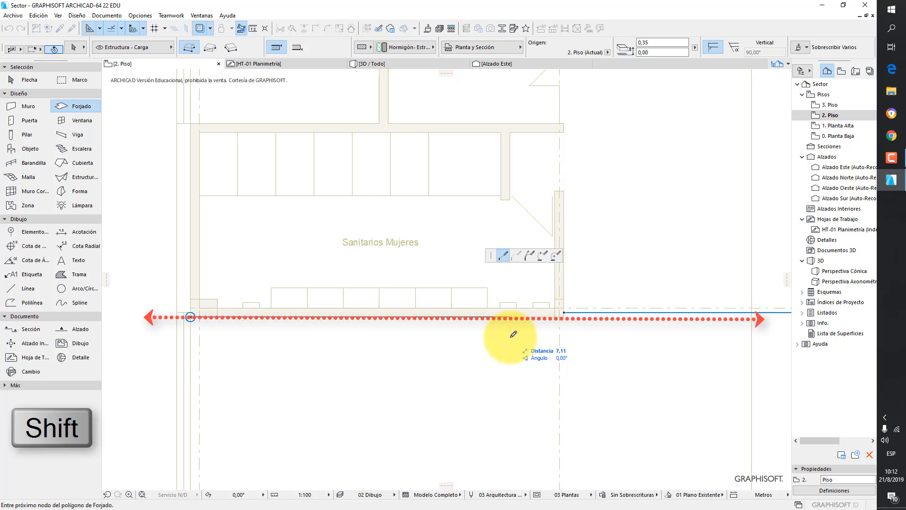
pyautogui.scroll(3, 525, 321)
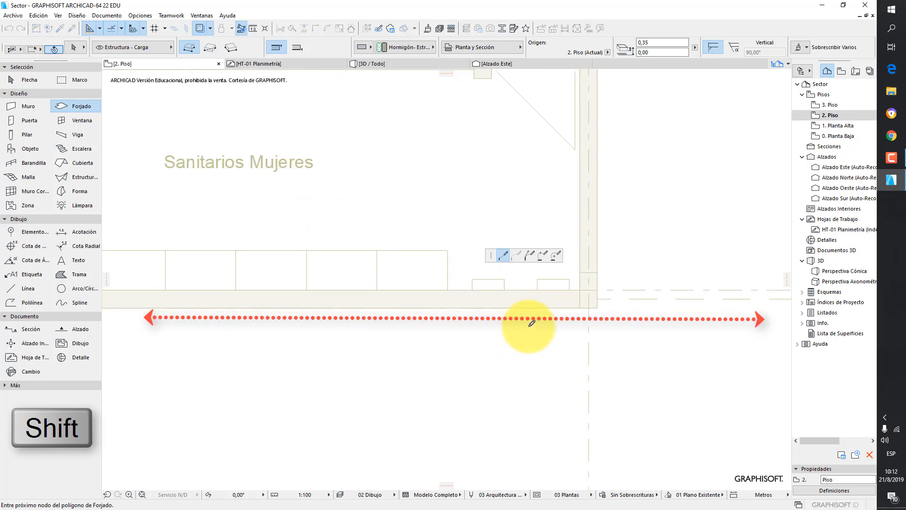
pyautogui.keyDown('shift'); pyautogui.click(598, 307); pyautogui.keyUp('shift')
pyautogui.scroll(-5, 645, 203)
pyautogui.scroll(4, 644, 203)
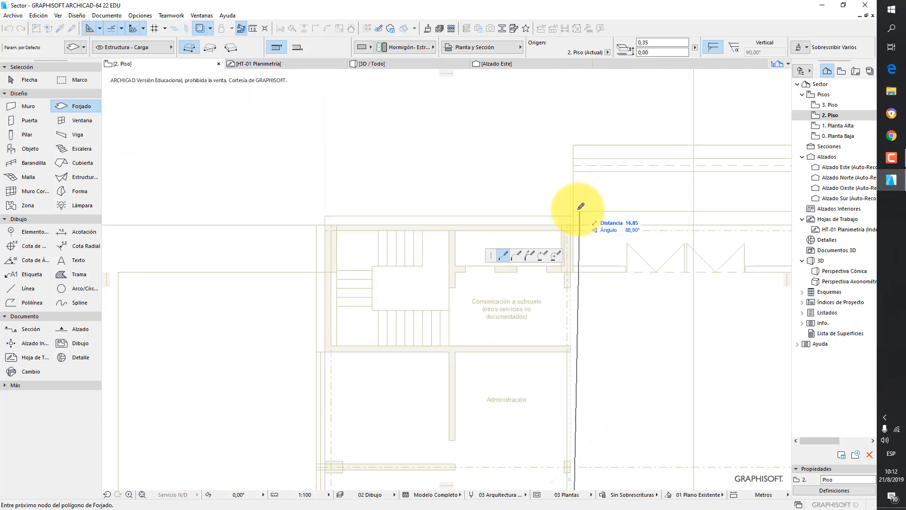
pyautogui.scroll(4, 585, 212)
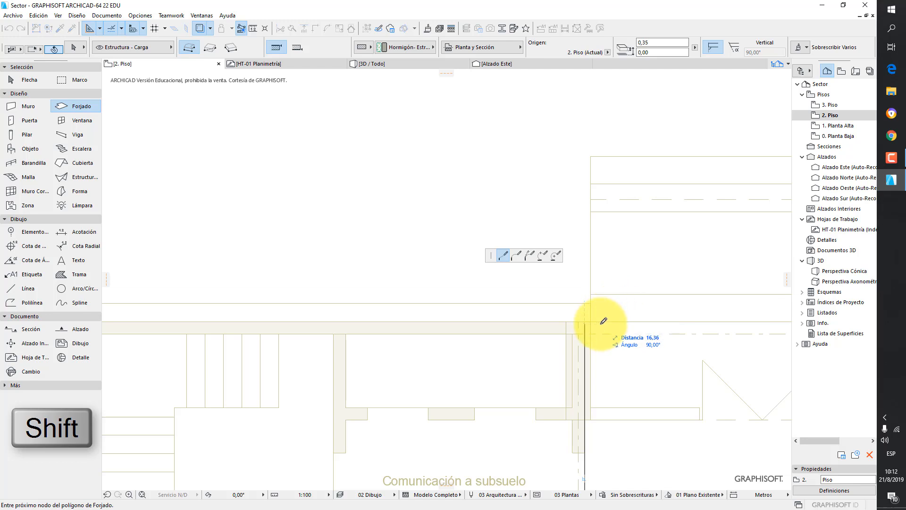
pyautogui.scroll(3, 603, 321)
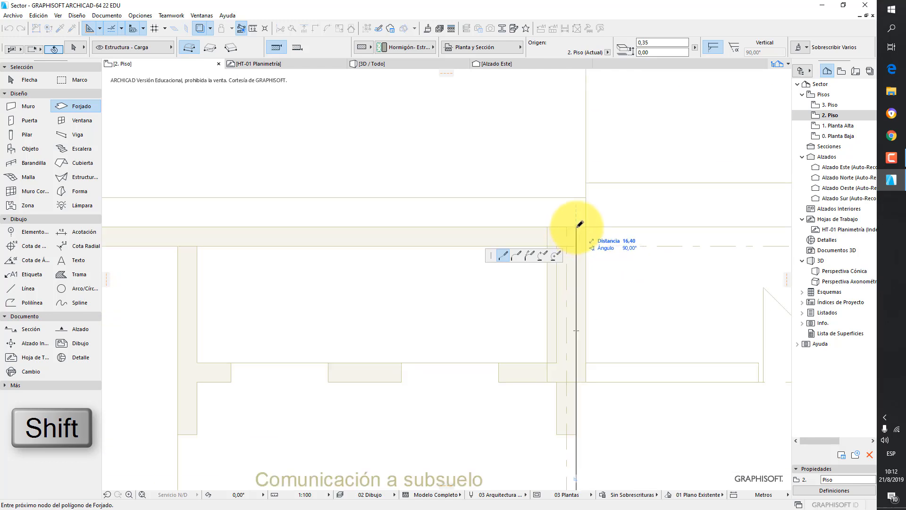
pyautogui.keyDown('shift'); pyautogui.click(577, 227); pyautogui.keyUp('shift')
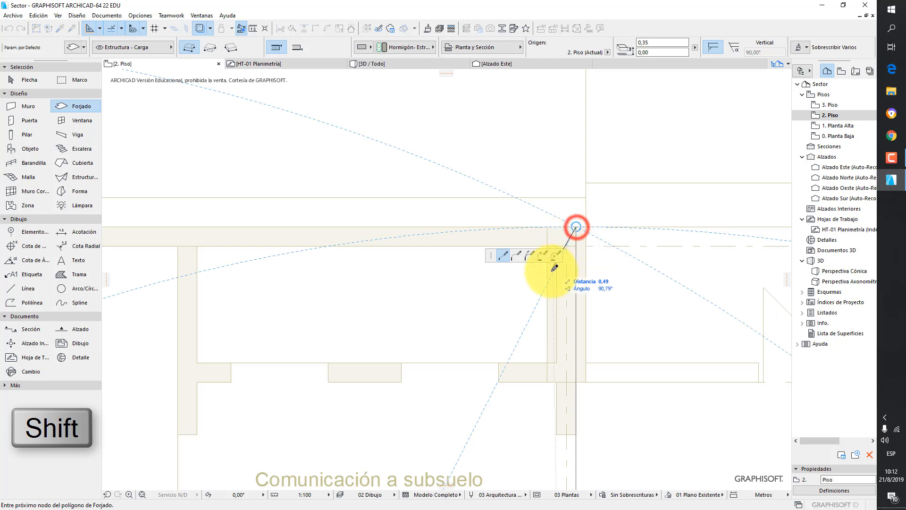
pyautogui.scroll(-4, 547, 279)
pyautogui.moveTo(505, 321); pyautogui.dragTo(731, 313, button='middle')
pyautogui.scroll(2, 463, 286)
pyautogui.scroll(3, 450, 273)
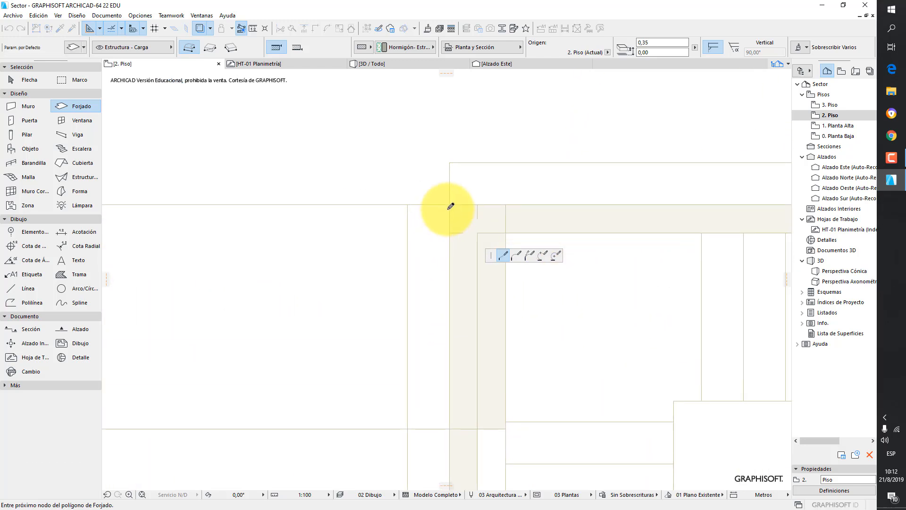
pyautogui.click(450, 204)
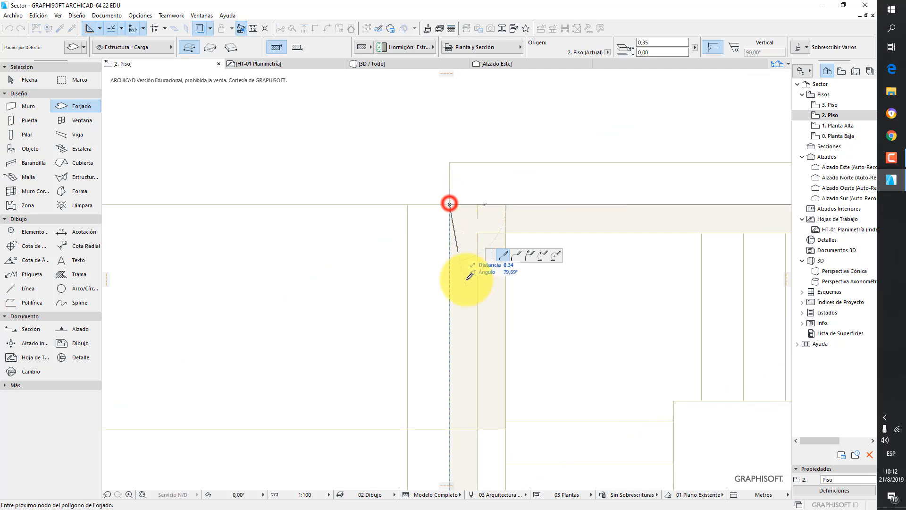
pyautogui.scroll(-6, 463, 331)
pyautogui.moveTo(422, 392); pyautogui.dragTo(391, 27, button='middle')
pyautogui.scroll(3, 402, 373)
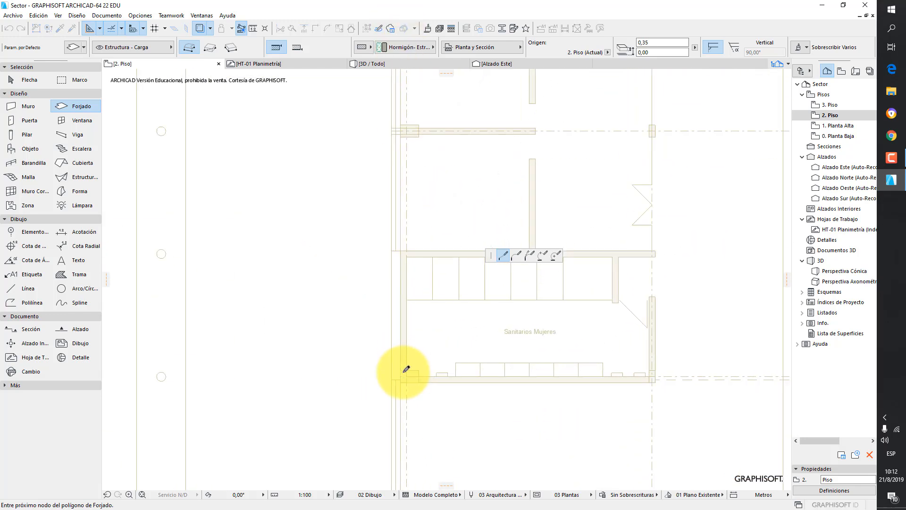
pyautogui.click(399, 392)
# - With the polygon method, draw a slab around the right wing's Sanitarios Varones and SUM block, about 16.4 m deep
pyautogui.scroll(-7, 481, 334)
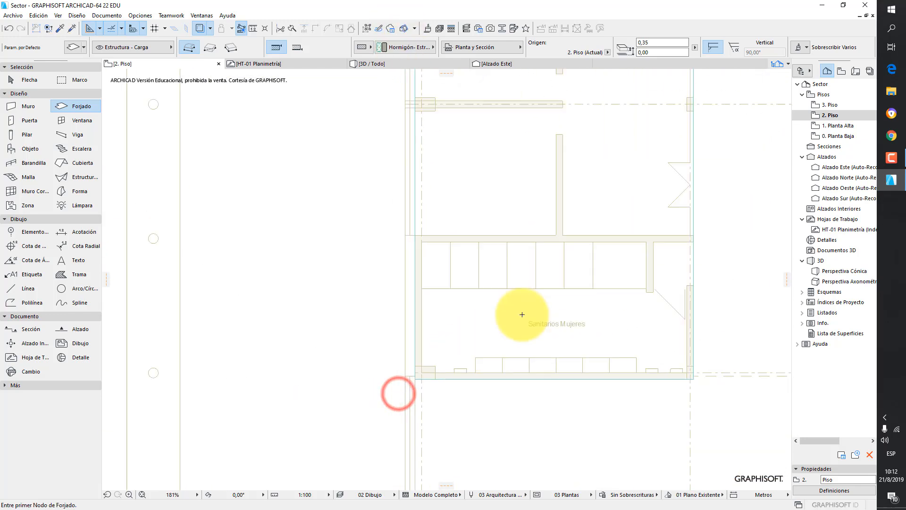
pyautogui.scroll(3, 584, 322)
pyautogui.scroll(4, 530, 340)
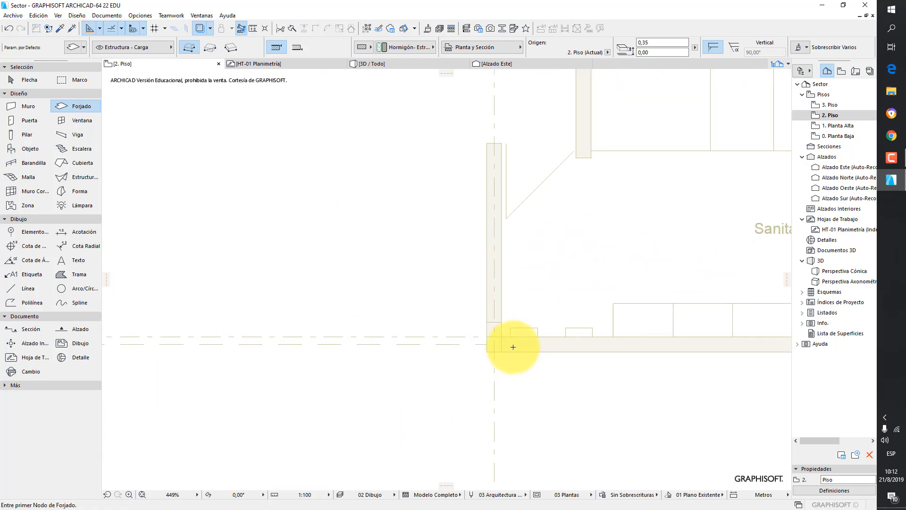
pyautogui.click(482, 352)
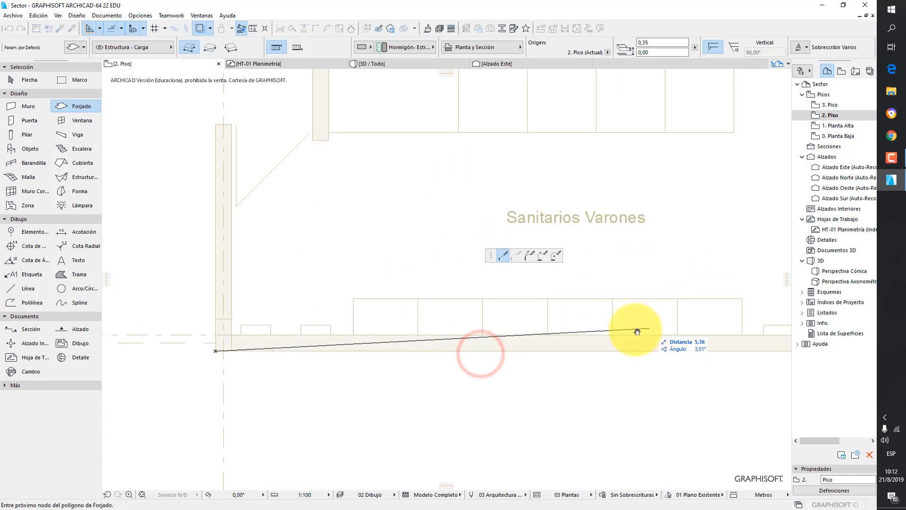
pyautogui.click(605, 376)
pyautogui.scroll(-5, 626, 302)
pyautogui.moveTo(639, 231); pyautogui.dragTo(626, 337, button='middle')
pyautogui.scroll(1, 630, 158)
pyautogui.scroll(3, 630, 157)
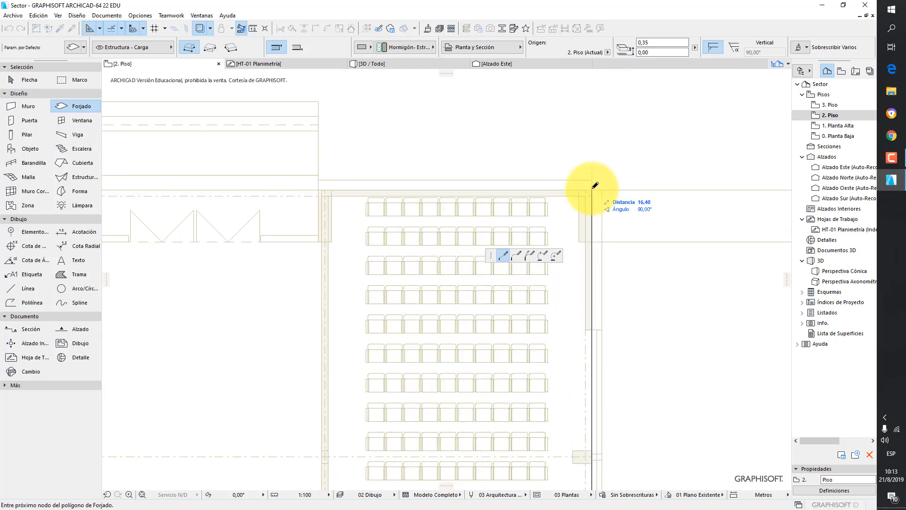
pyautogui.click(593, 187)
pyautogui.scroll(-3, 451, 203)
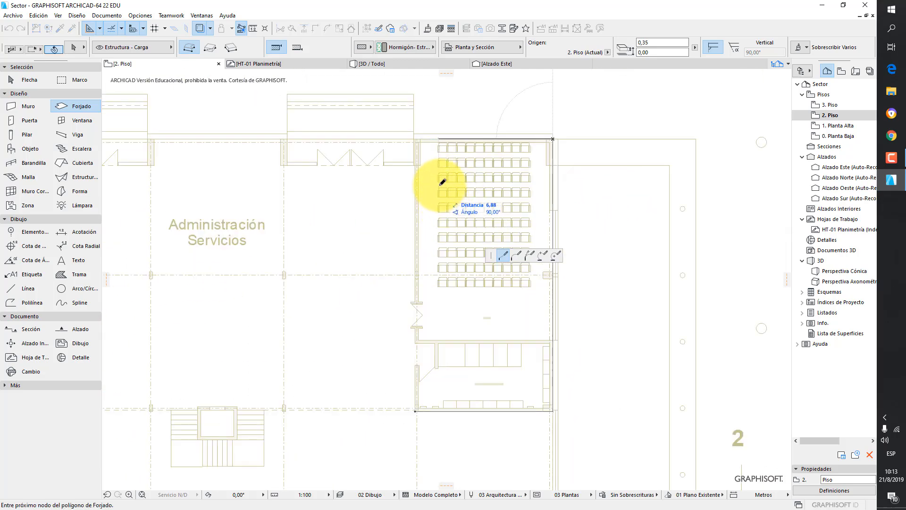
pyautogui.scroll(3, 429, 140)
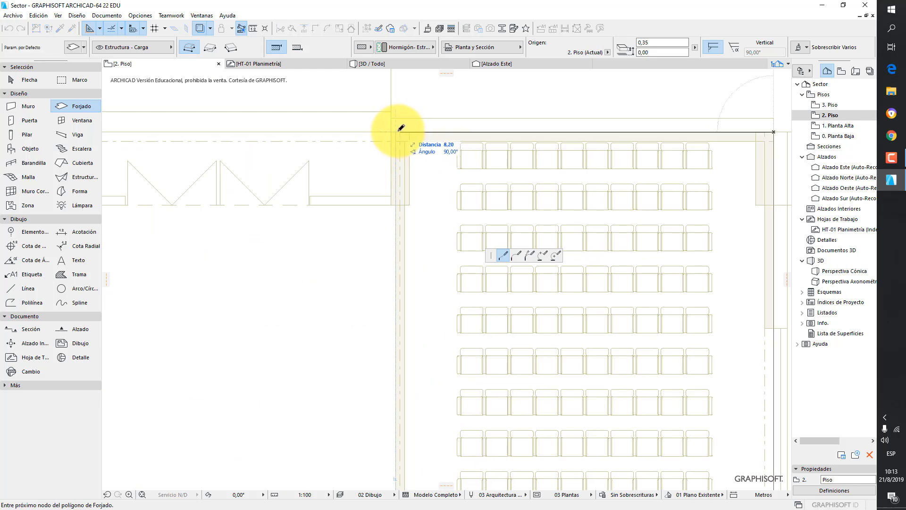
pyautogui.scroll(-6, 415, 170)
pyautogui.scroll(6, 410, 372)
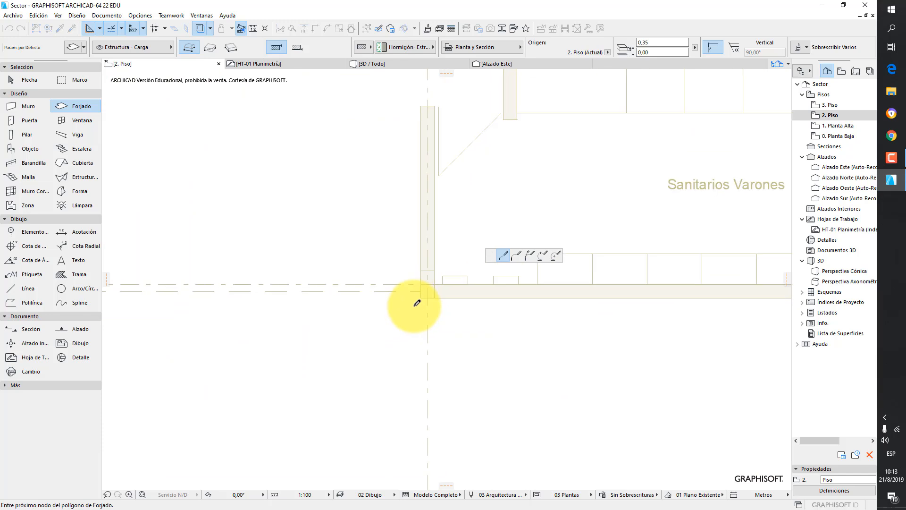
pyautogui.scroll(-5, 441, 174)
pyautogui.moveTo(444, 142); pyautogui.dragTo(416, 443, button='middle')
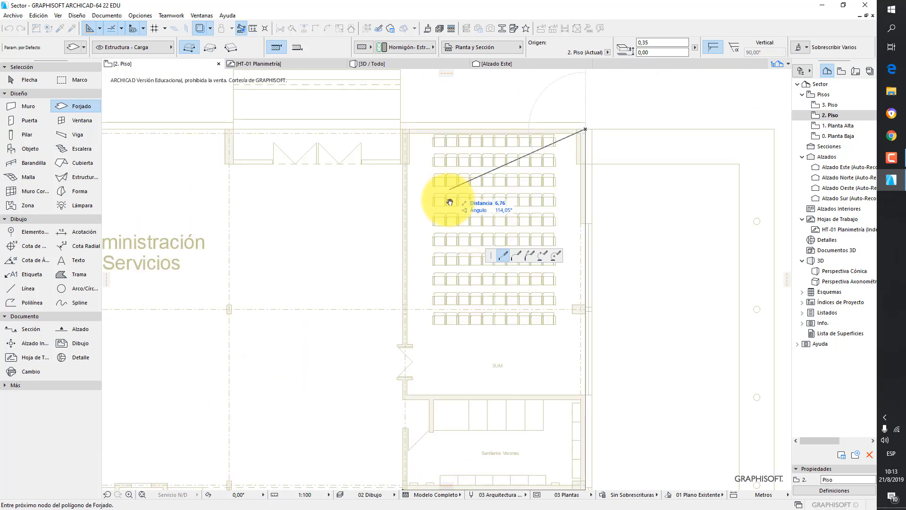
pyautogui.moveTo(451, 186); pyautogui.dragTo(437, 273, button='middle')
pyautogui.scroll(3, 392, 236)
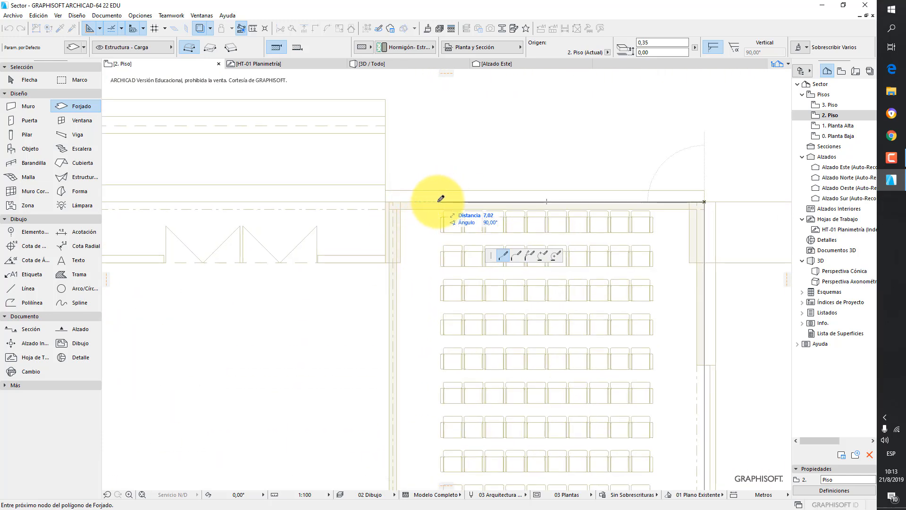
pyautogui.scroll(-4, 438, 203)
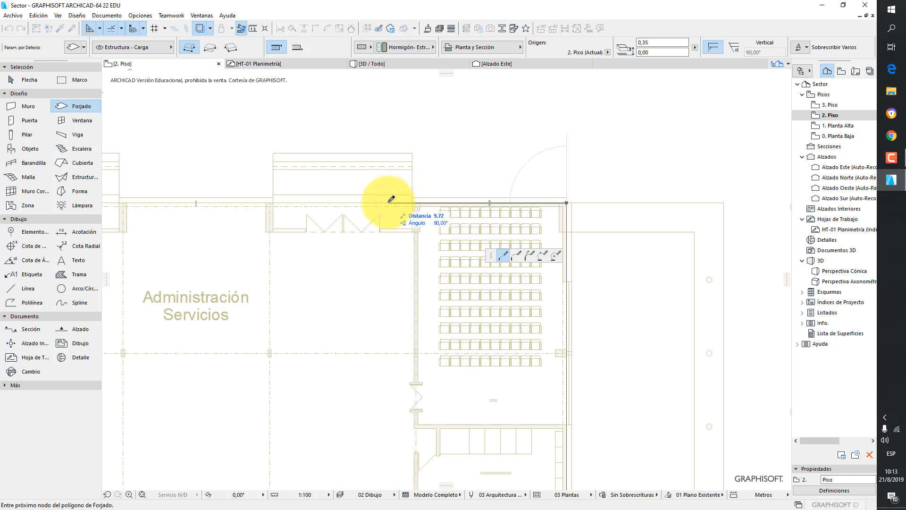
pyautogui.press('shift')
pyautogui.scroll(-2, 443, 239)
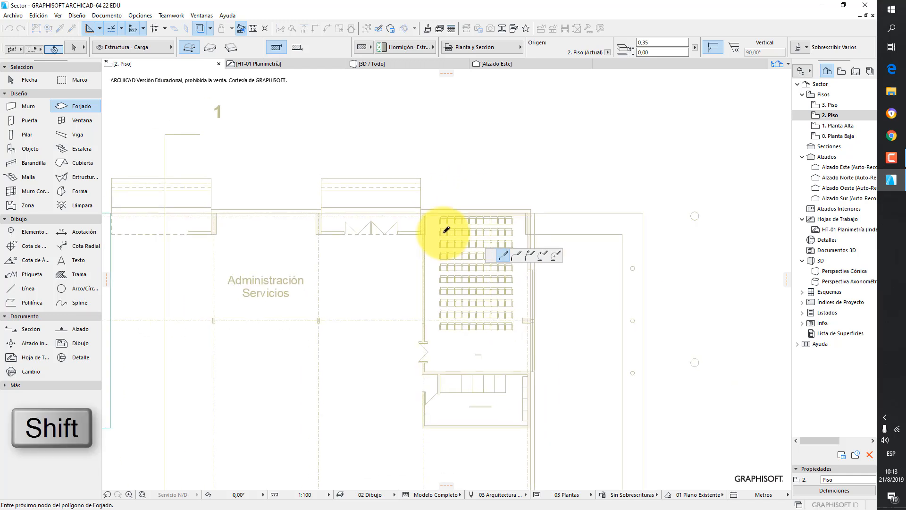
pyautogui.scroll(4, 445, 242)
pyautogui.keyDown('shift'); pyautogui.moveTo(444, 267); pyautogui.dragTo(466, 186, button='middle'); pyautogui.keyUp('shift')
pyautogui.keyDown('shift'); pyautogui.moveTo(454, 247); pyautogui.dragTo(474, 174, button='middle'); pyautogui.keyUp('shift')
pyautogui.keyDown('shift'); pyautogui.moveTo(462, 316); pyautogui.dragTo(473, 258, button='middle'); pyautogui.keyUp('shift')
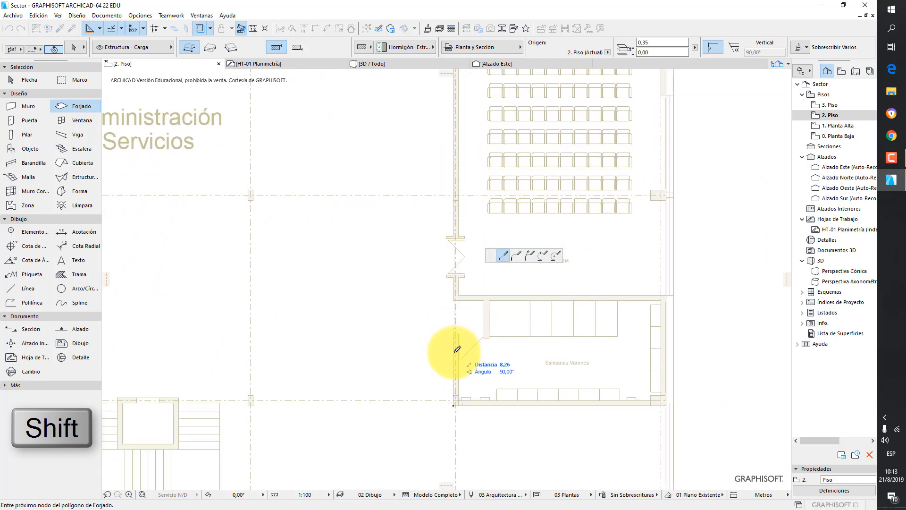
pyautogui.scroll(3, 455, 414)
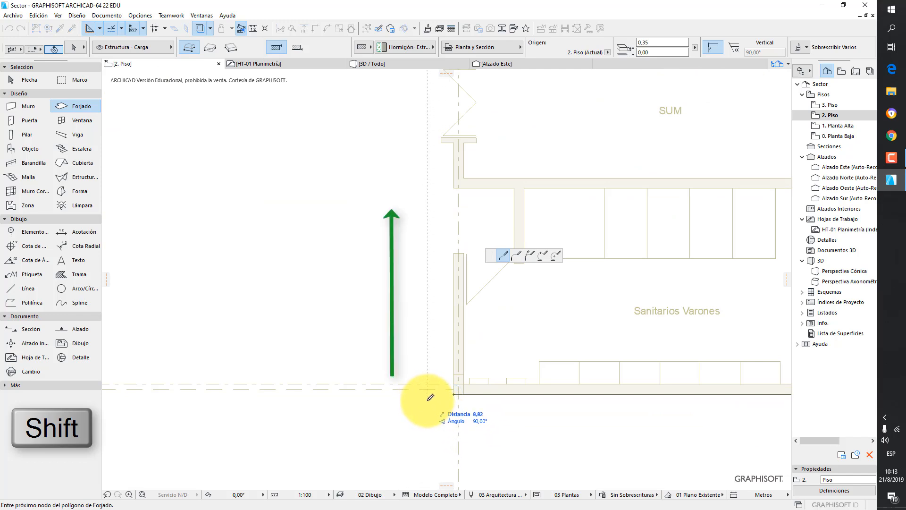
pyautogui.keyDown('shift'); pyautogui.scroll(-3, 431, 398); pyautogui.keyUp('shift')
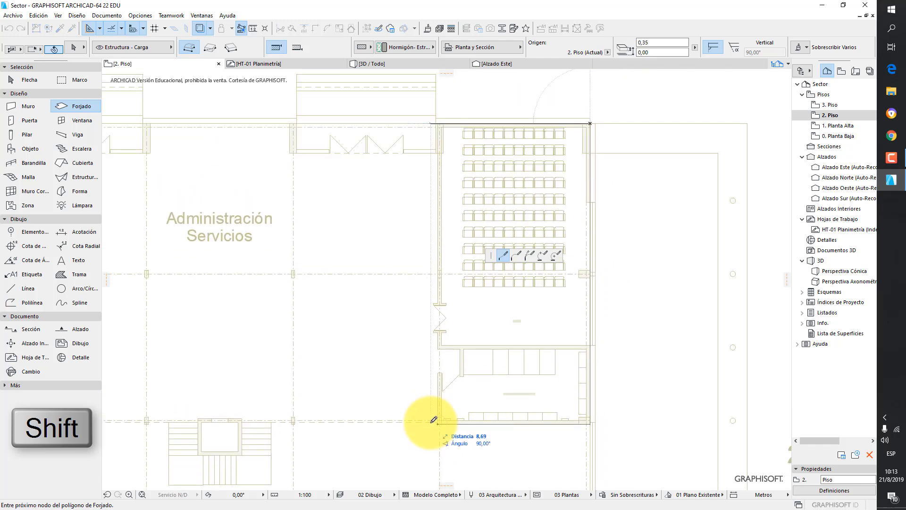
pyautogui.keyDown('shift'); pyautogui.scroll(2, 432, 422); pyautogui.keyUp('shift')
pyautogui.keyDown('shift'); pyautogui.moveTo(435, 420); pyautogui.dragTo(427, 450, button='middle'); pyautogui.keyUp('shift')
pyautogui.keyDown('shift'); pyautogui.scroll(-2, 428, 449); pyautogui.keyUp('shift')
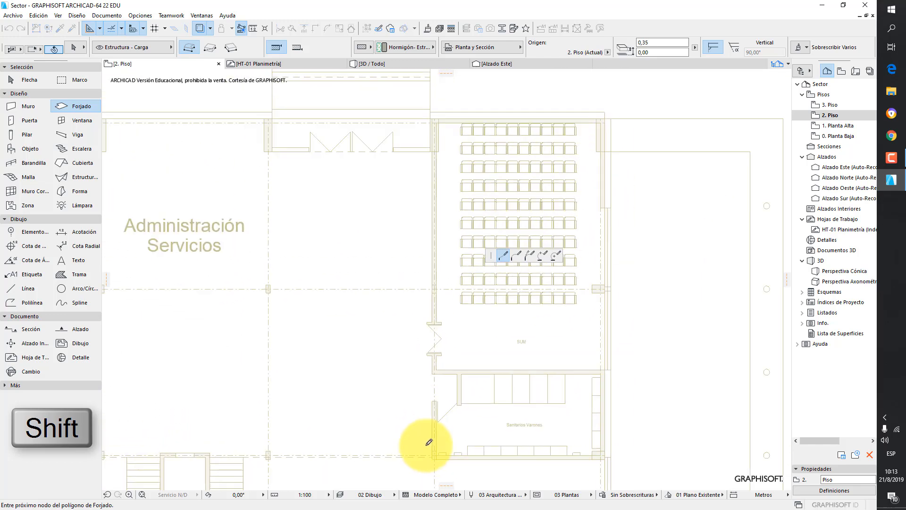
pyautogui.keyDown('shift'); pyautogui.click(432, 456); pyautogui.keyUp('shift')
pyautogui.scroll(2, 431, 451)
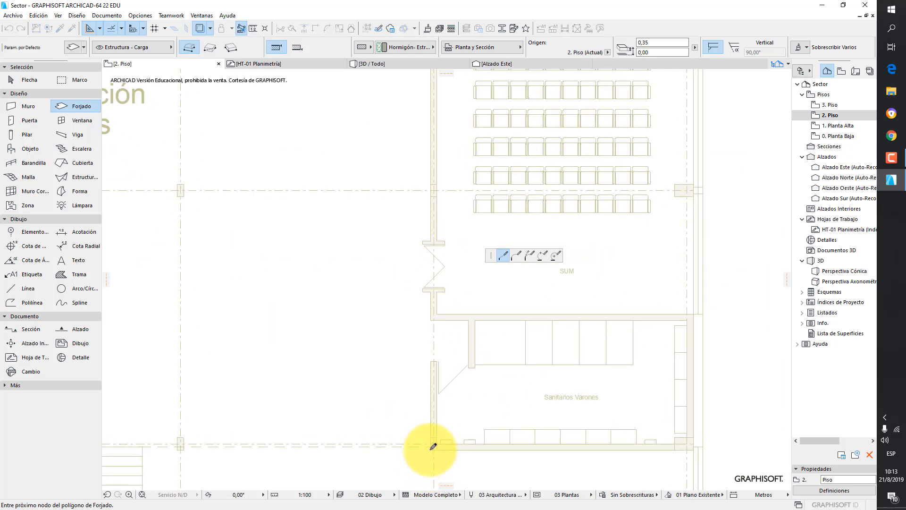
pyautogui.click(430, 450)
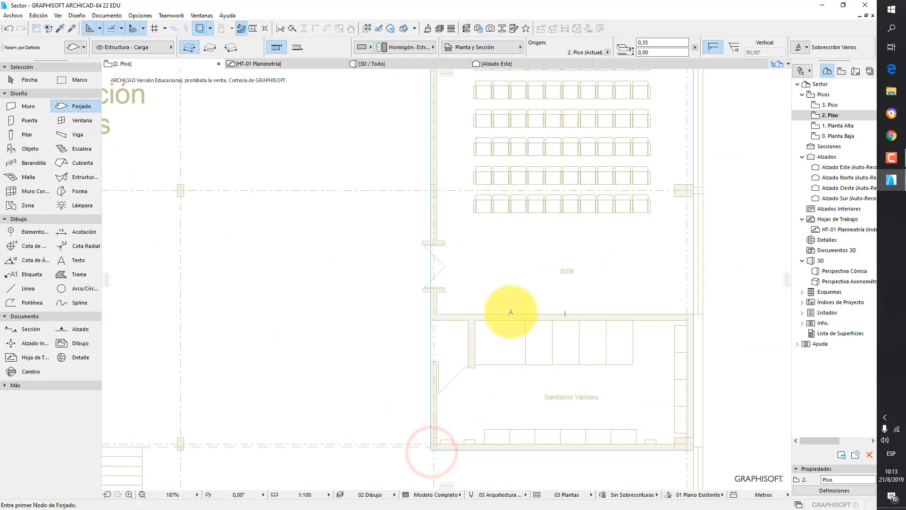
pyautogui.scroll(-2, 488, 298)
pyautogui.scroll(-3, 488, 298)
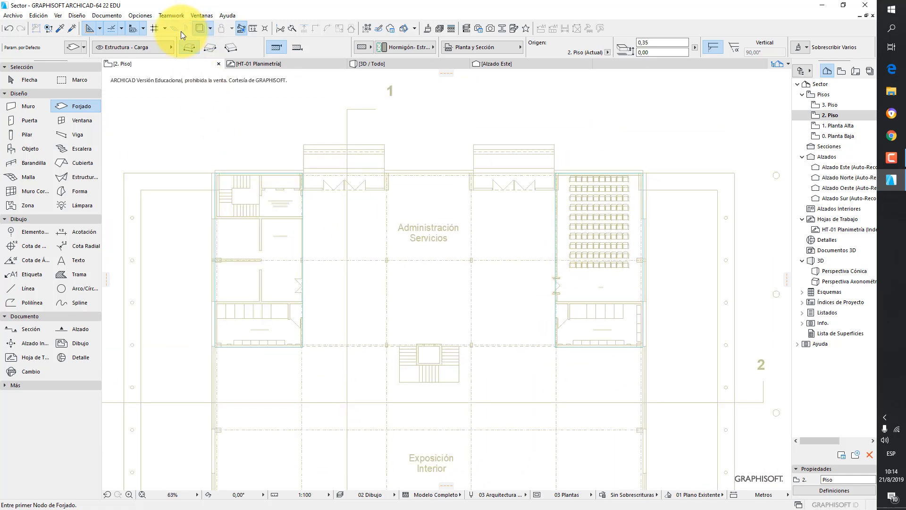
# - Open the 3D view and orbit around the drawn slabs to inspect them
pyautogui.click(199, 29)
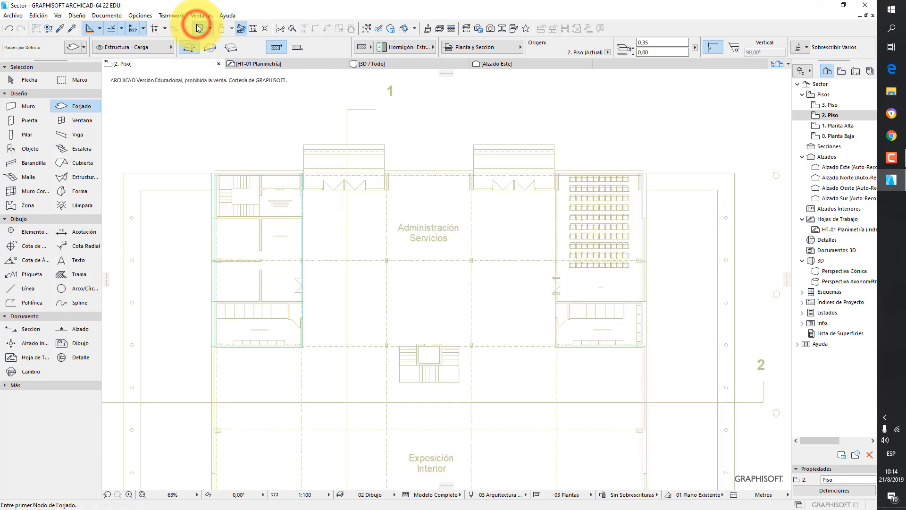
pyautogui.click(380, 66)
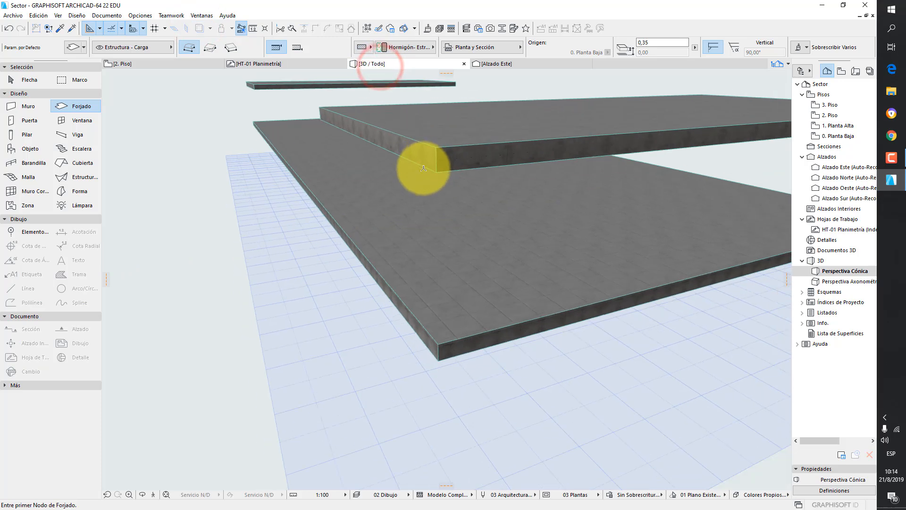
pyautogui.keyDown('shift'); pyautogui.moveTo(441, 185); pyautogui.dragTo(462, 218, button='middle'); pyautogui.keyUp('shift')
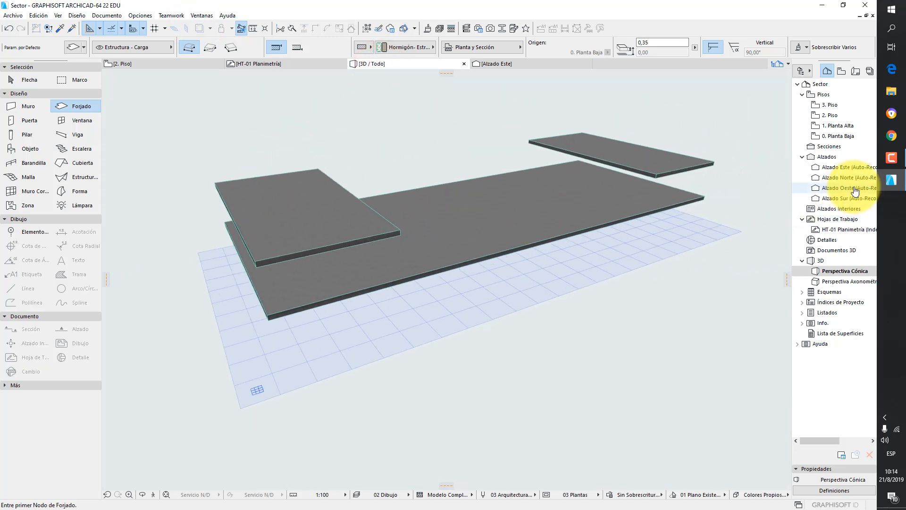
# - Hide the trace reference and review the slabs on the 0. Planta Baja, 1. Planta Alta and 2. Piso stories
pyautogui.doubleClick(851, 137)
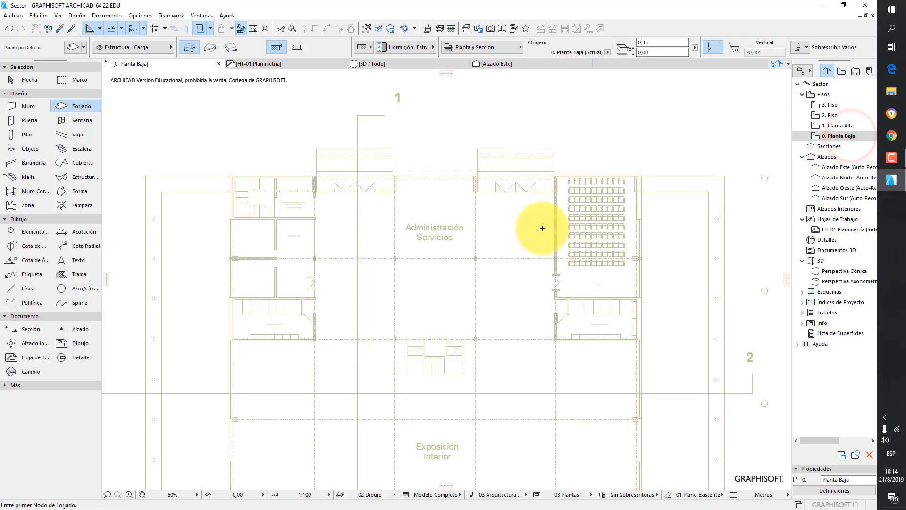
pyautogui.click(202, 27)
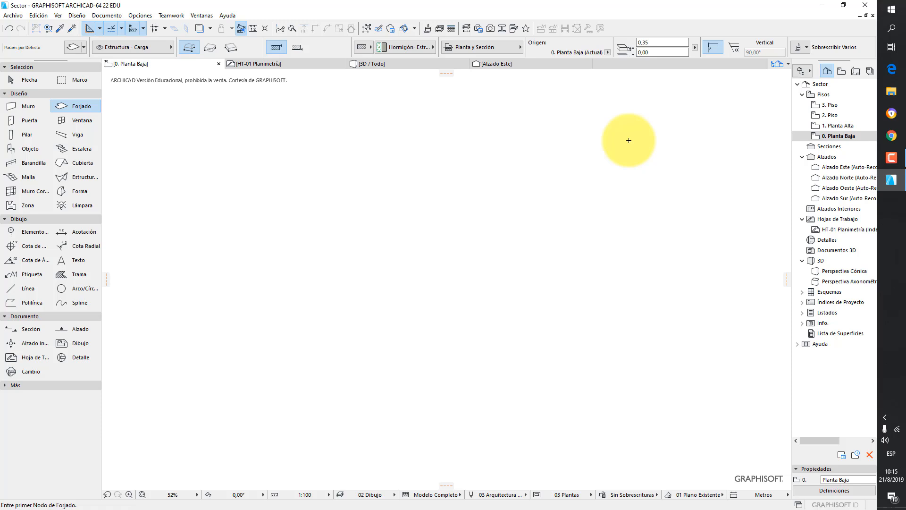
pyautogui.doubleClick(832, 126)
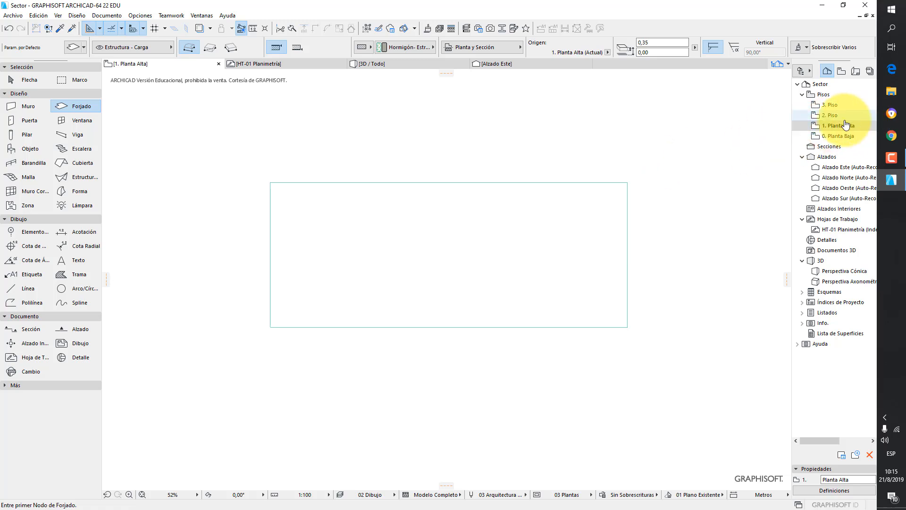
pyautogui.click(838, 116)
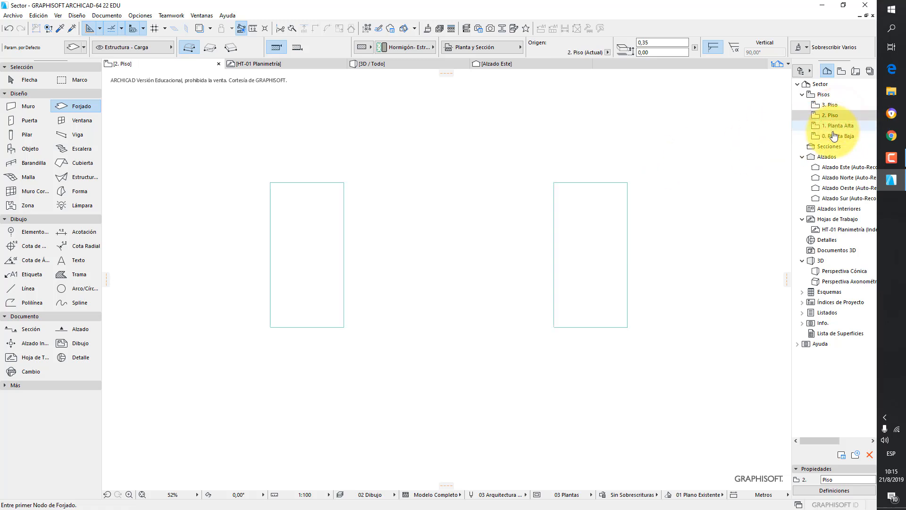
pyautogui.doubleClick(833, 136)
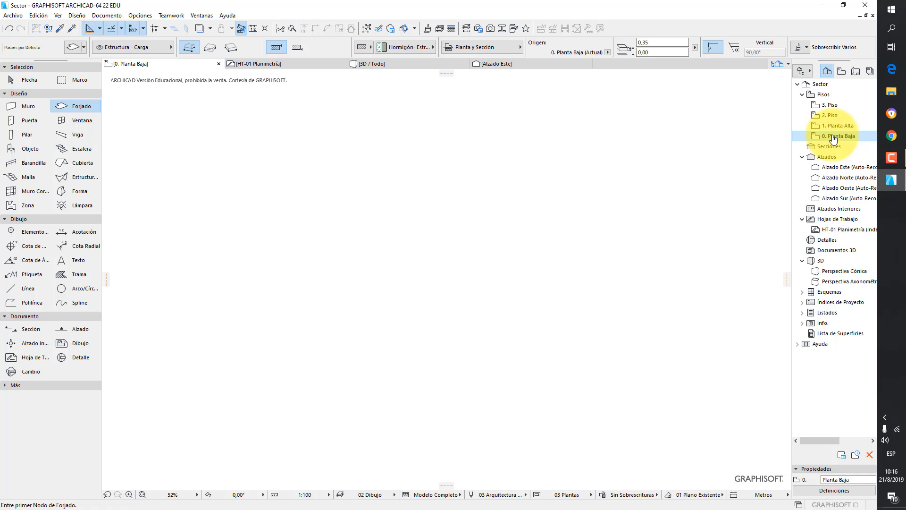
# - In the 3D view, select the large slab of 1. Planta Alta and open its selection settings
pyautogui.click(430, 66)
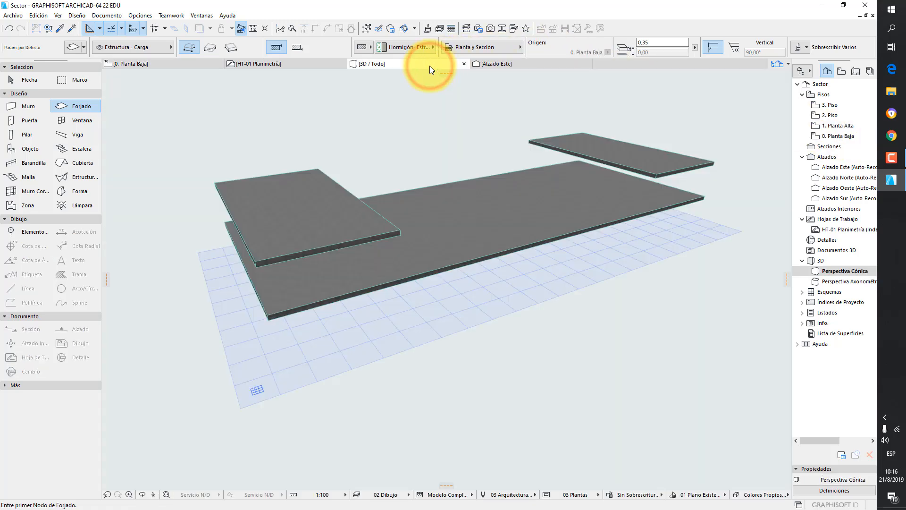
pyautogui.click(25, 78)
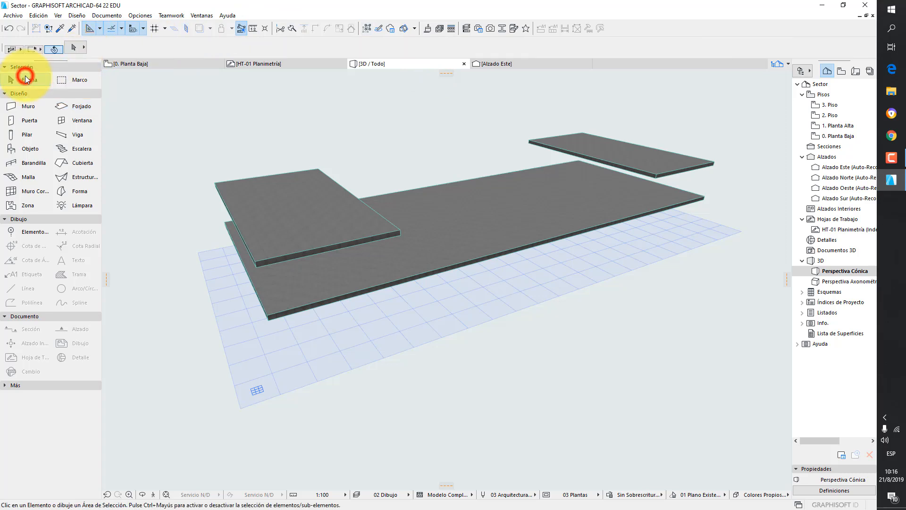
pyautogui.click(477, 197)
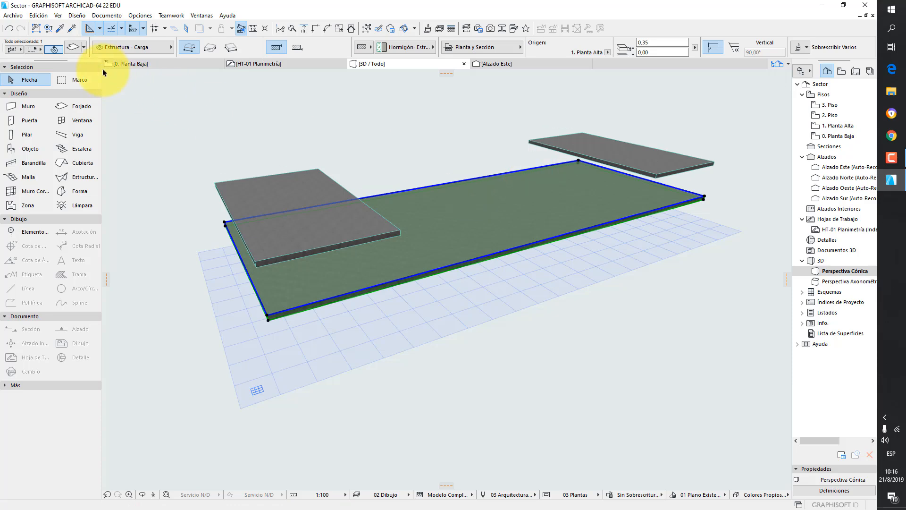
pyautogui.click(75, 46)
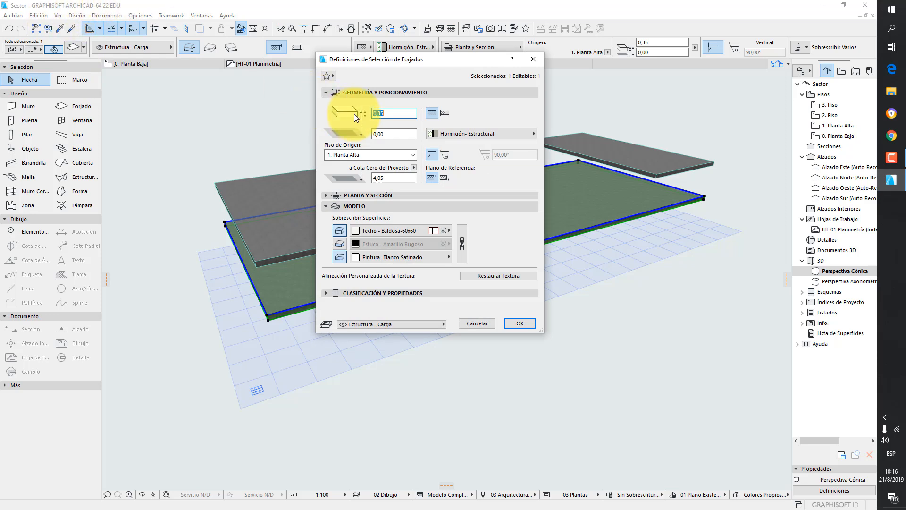
# - In the 1. Planta Alta slab's Plan and Section settings, set Show on Stories to Origen & Un piso inferior
pyautogui.click(326, 92)
pyautogui.click(324, 115)
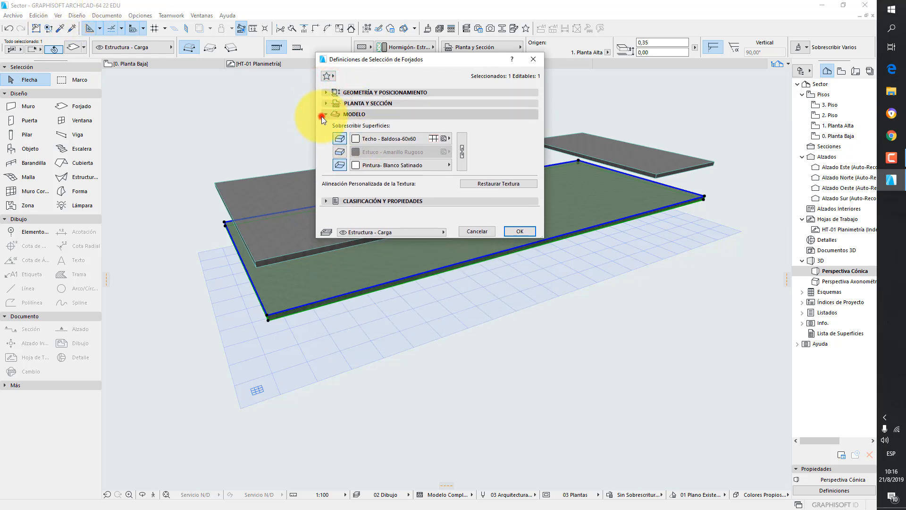
pyautogui.click(369, 104)
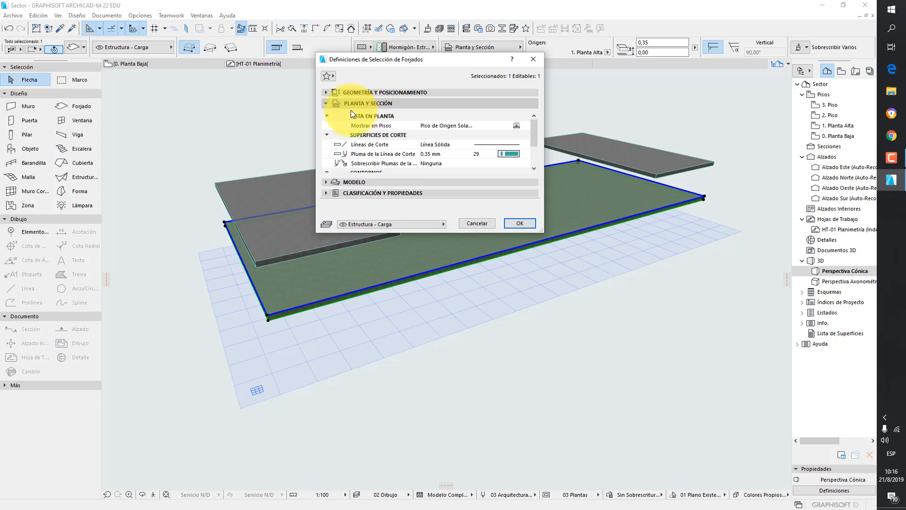
pyautogui.click(326, 115)
pyautogui.click(328, 125)
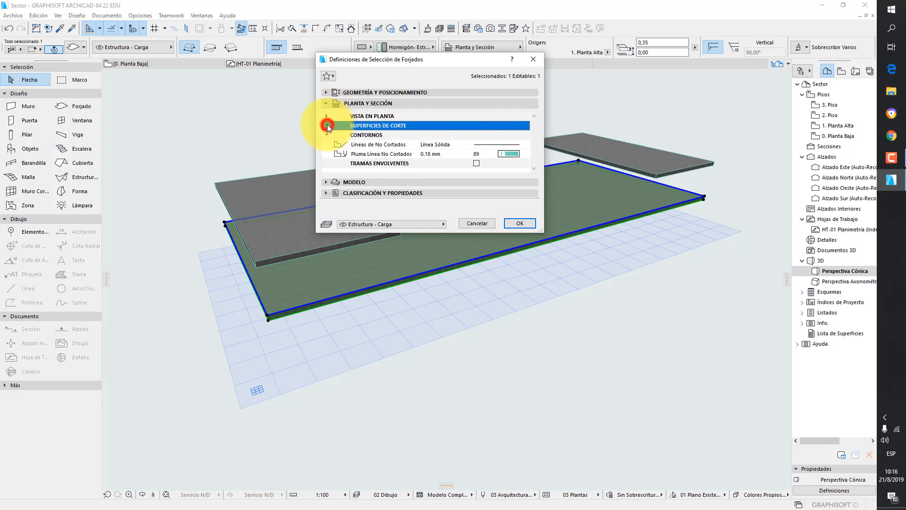
pyautogui.click(326, 134)
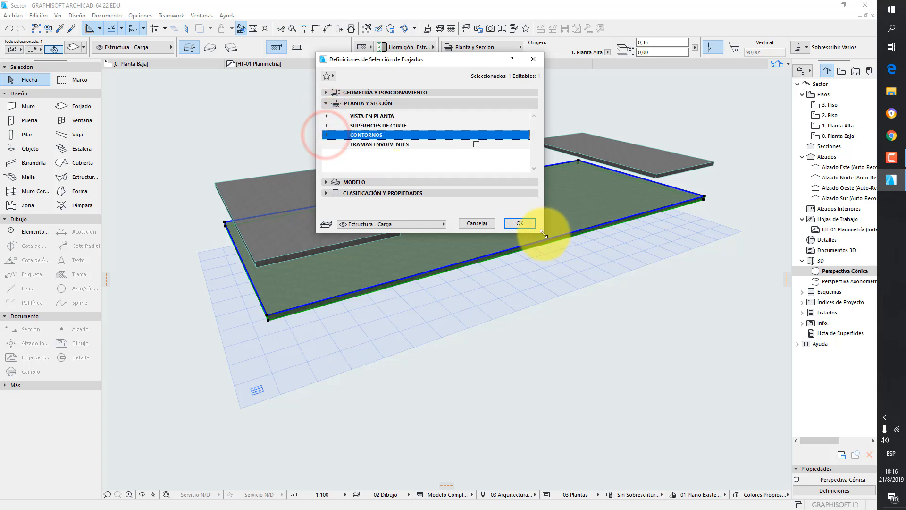
pyautogui.moveTo(542, 232); pyautogui.dragTo(558, 354)
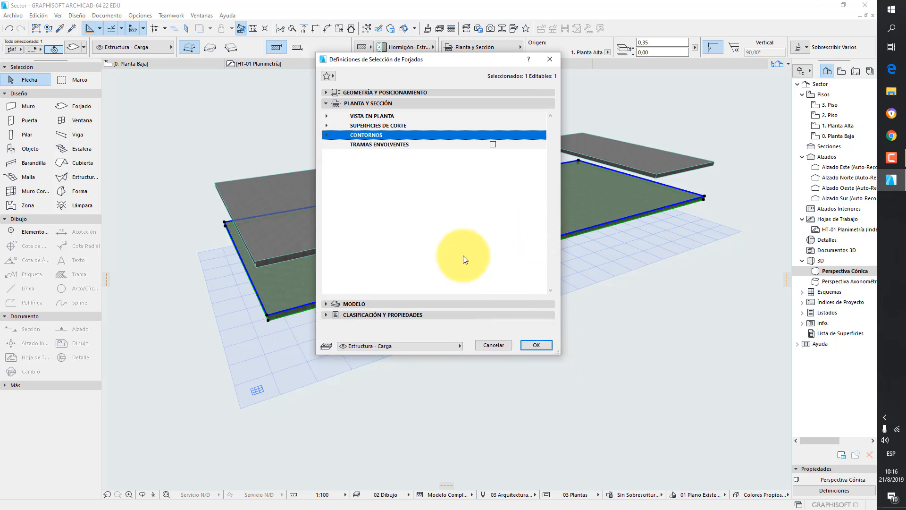
pyautogui.click(326, 116)
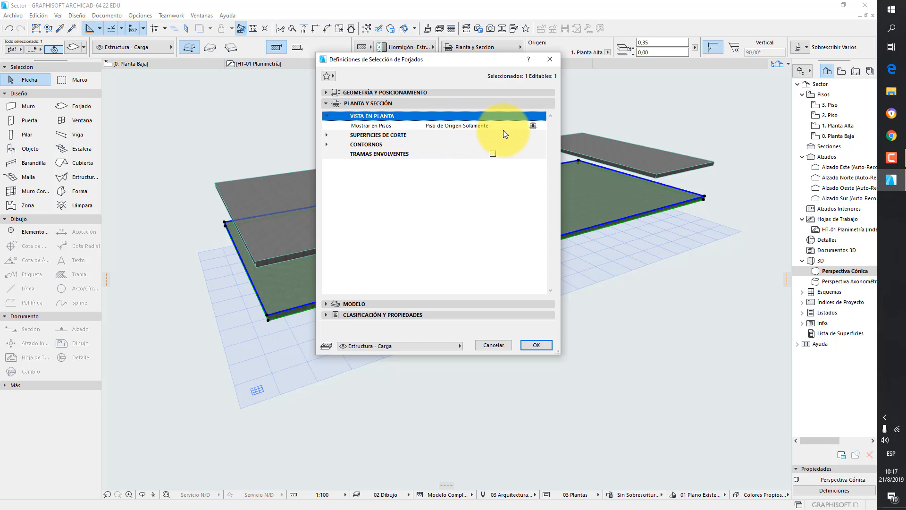
pyautogui.moveTo(562, 127); pyautogui.dragTo(632, 133)
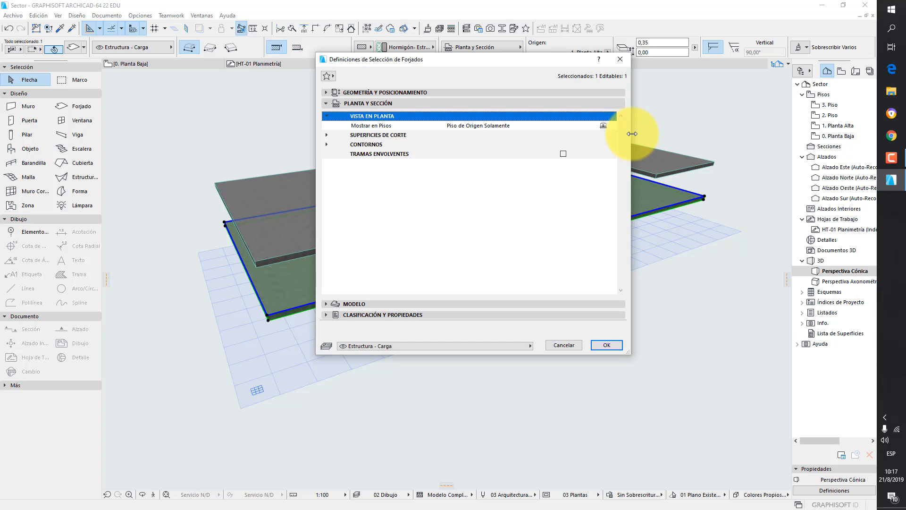
pyautogui.click(603, 126)
pyautogui.click(603, 127)
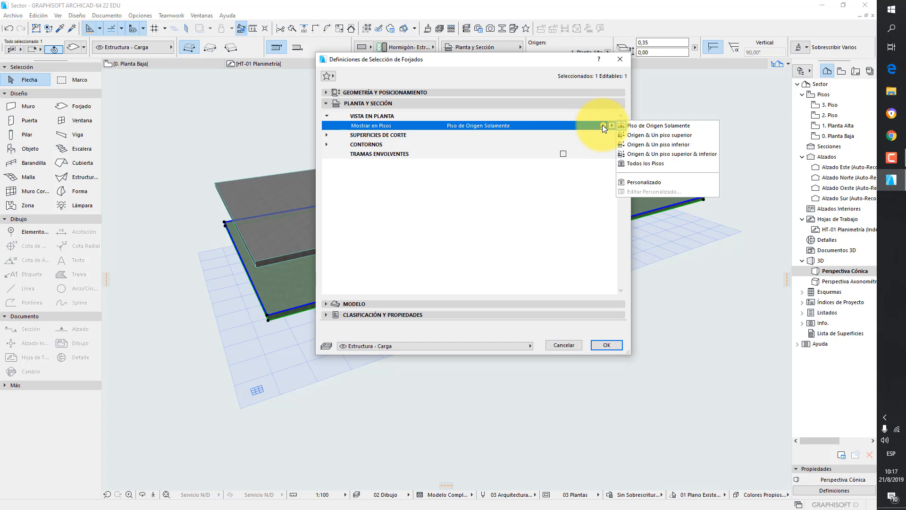
pyautogui.click(651, 145)
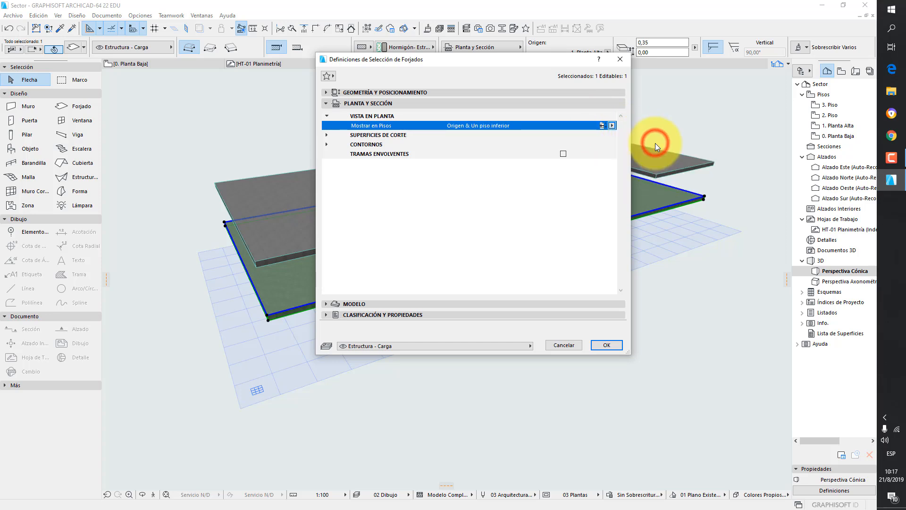
pyautogui.click(611, 343)
pyautogui.click(679, 273)
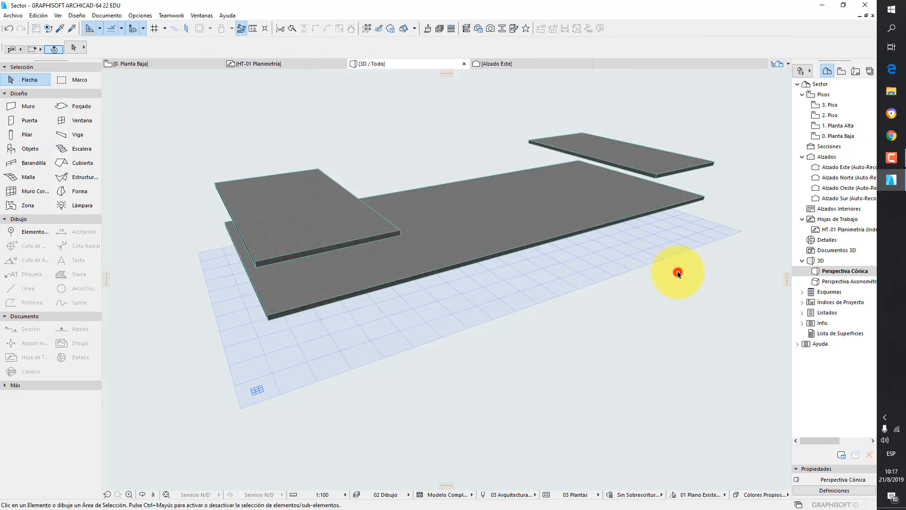
# - On 0. Planta Baja, set the same slab to show on Origen & Un piso superior & inferior
pyautogui.doubleClick(837, 135)
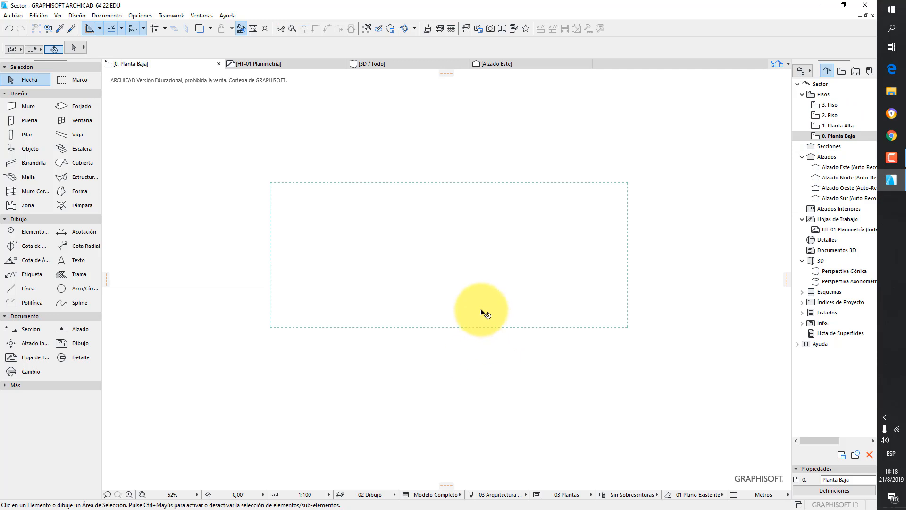
pyautogui.click(485, 310)
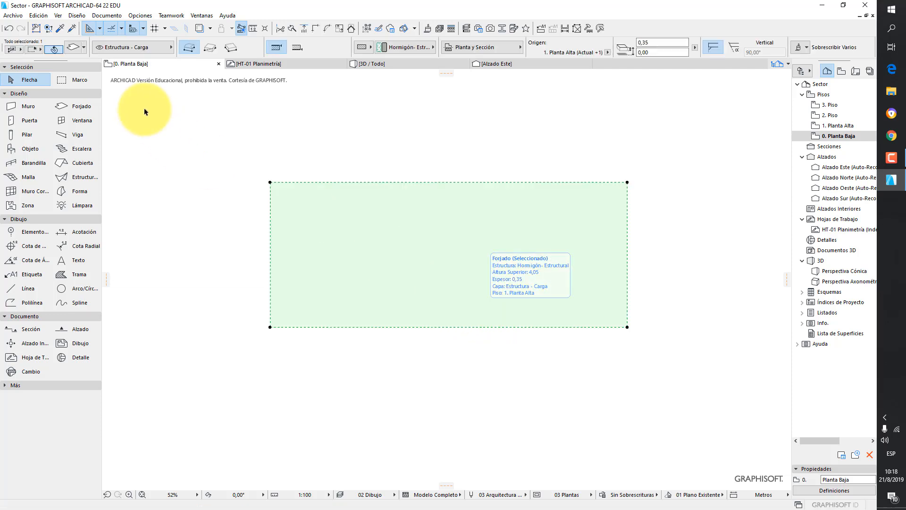
pyautogui.click(74, 47)
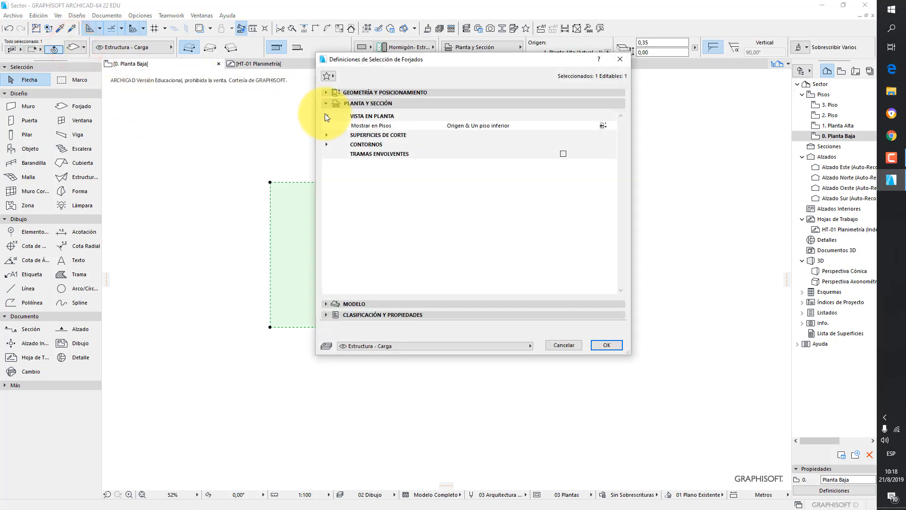
pyautogui.click(603, 124)
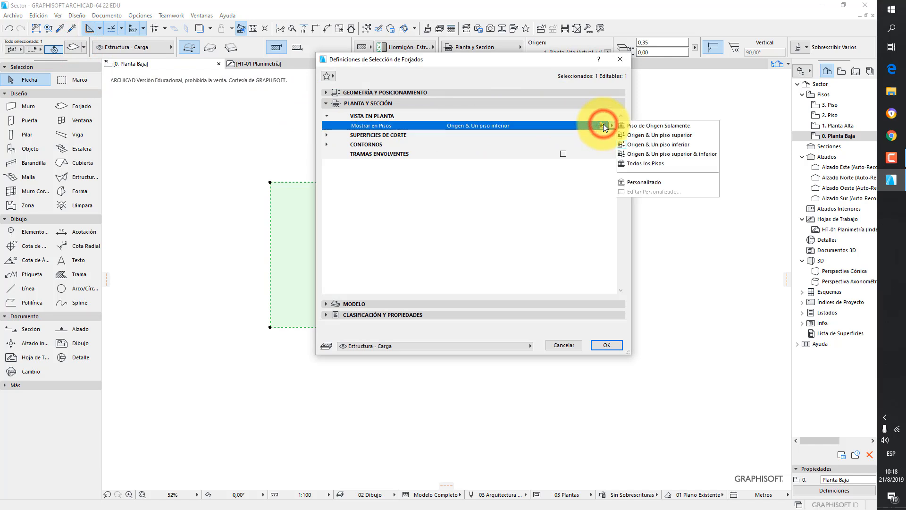
pyautogui.click(666, 154)
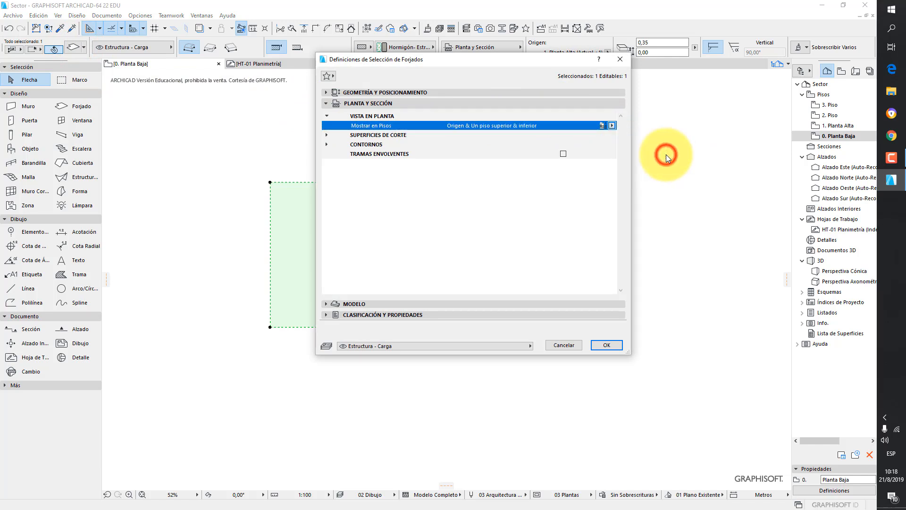
pyautogui.click(608, 346)
pyautogui.click(666, 259)
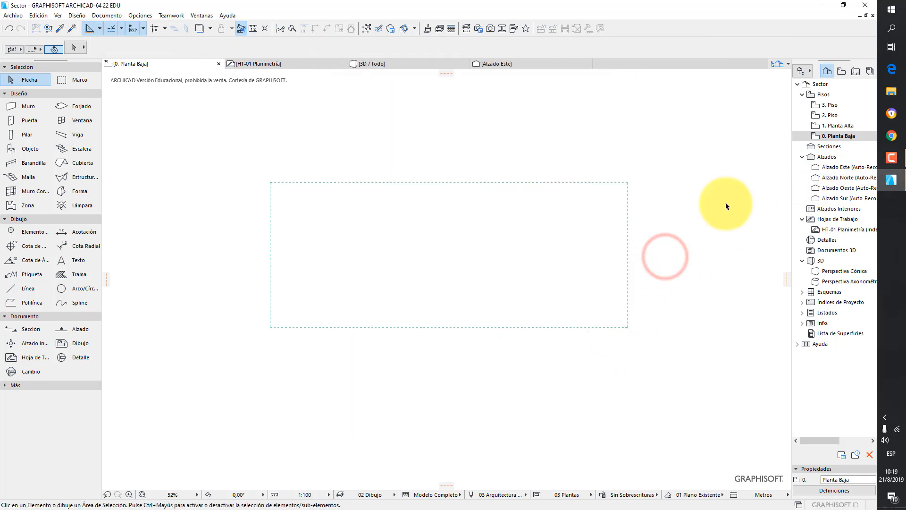
# - On 2. Piso, set the Legado project preference for slab lines above their own story to Línea Sólida
pyautogui.doubleClick(833, 116)
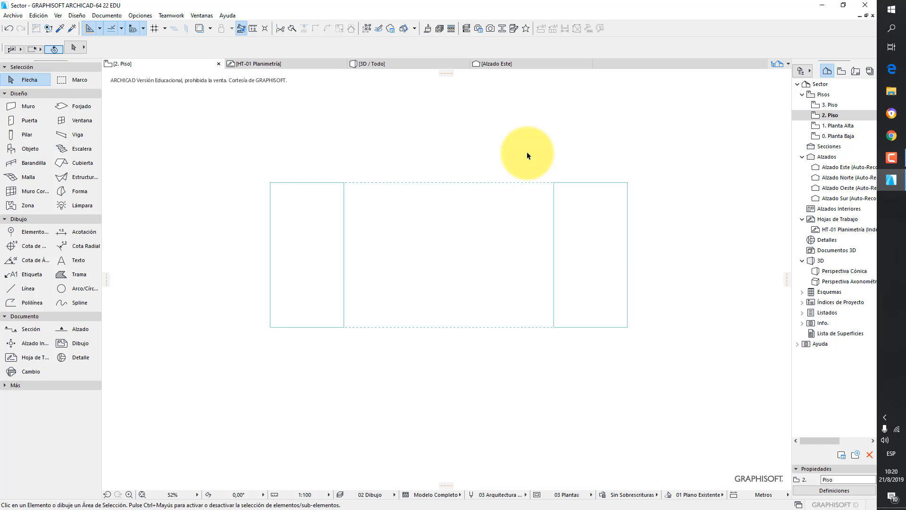
pyautogui.click(133, 15)
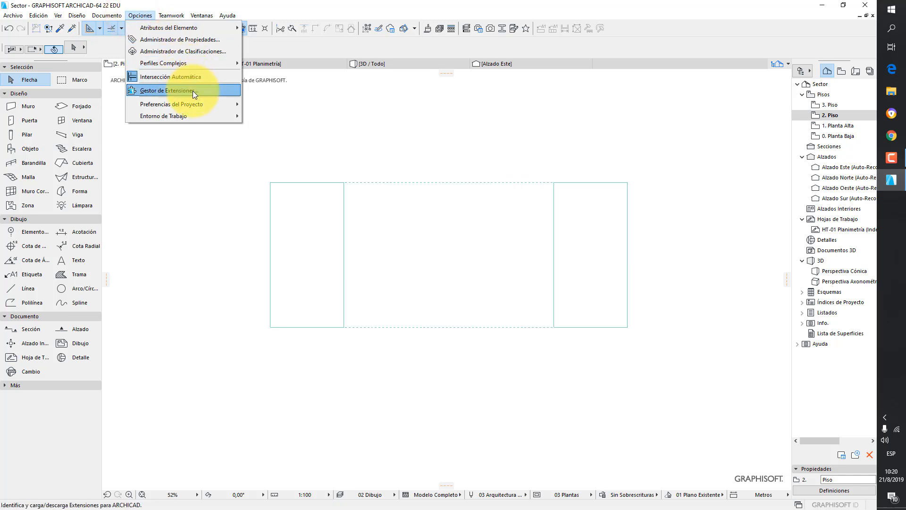
pyautogui.moveTo(192, 101)
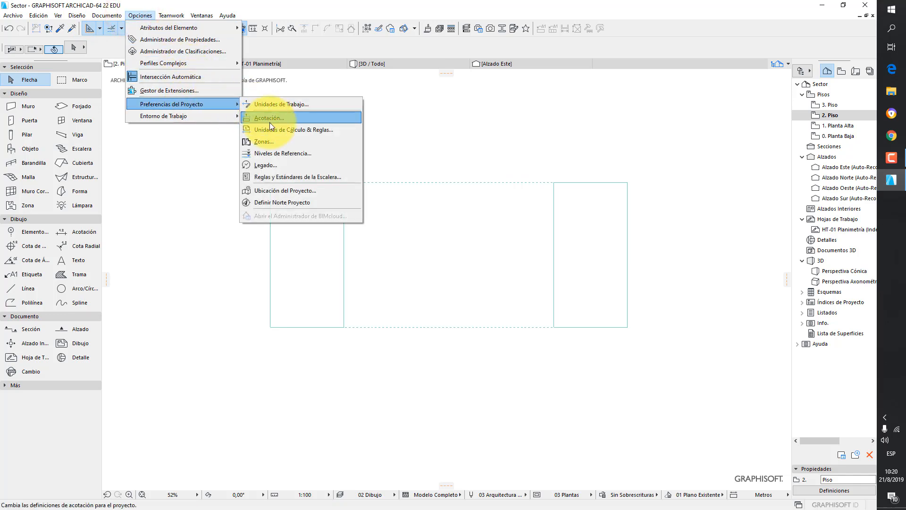
pyautogui.click(267, 162)
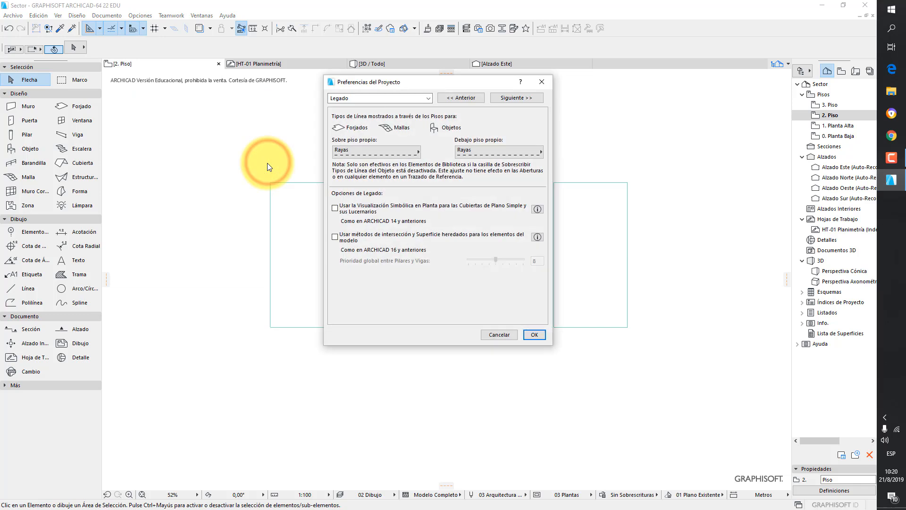
pyautogui.click(383, 152)
pyautogui.click(452, 112)
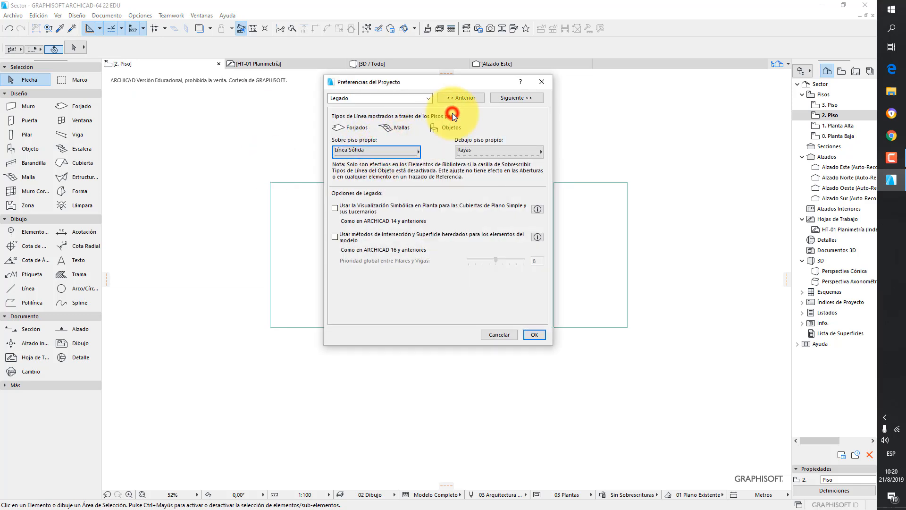
pyautogui.click(534, 335)
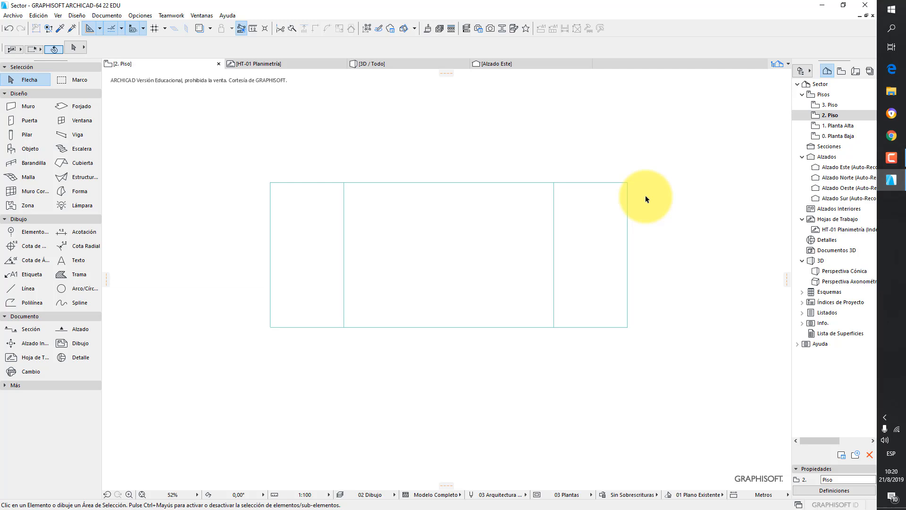
# - Set the large slab's Show on Stories back to Origen & Un piso inferior and keep the resulting changes
pyautogui.click(522, 218)
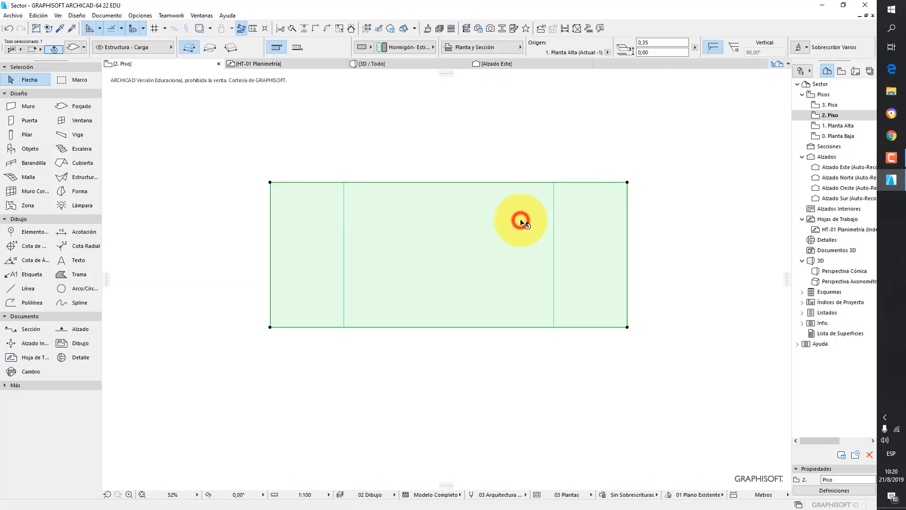
pyautogui.click(75, 49)
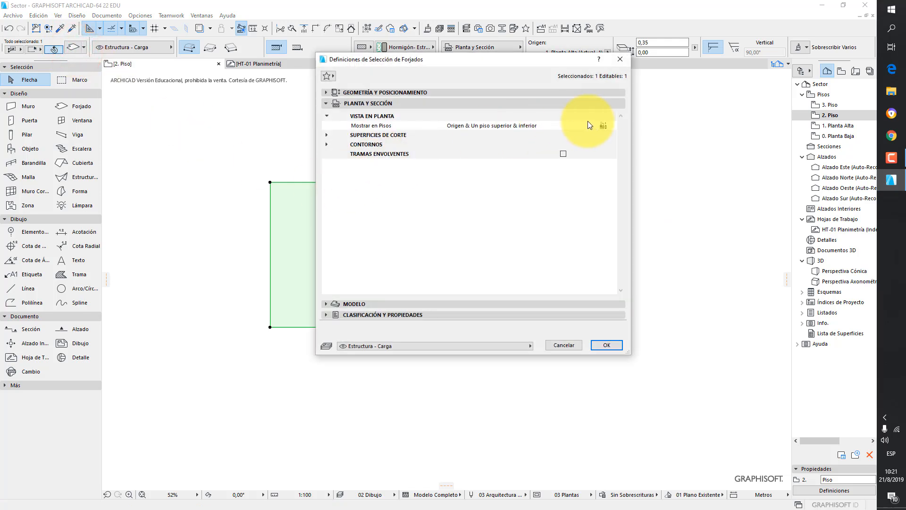
pyautogui.click(604, 125)
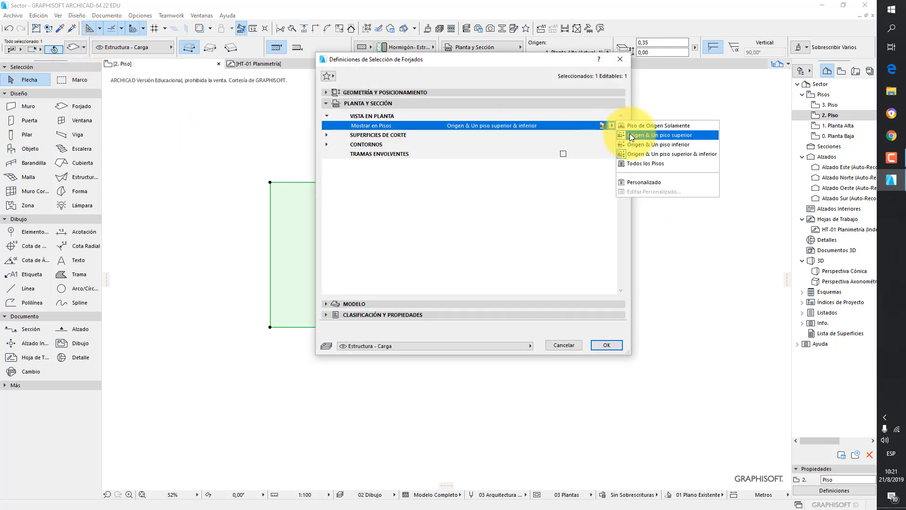
pyautogui.click(640, 144)
pyautogui.click(606, 345)
pyautogui.click(709, 193)
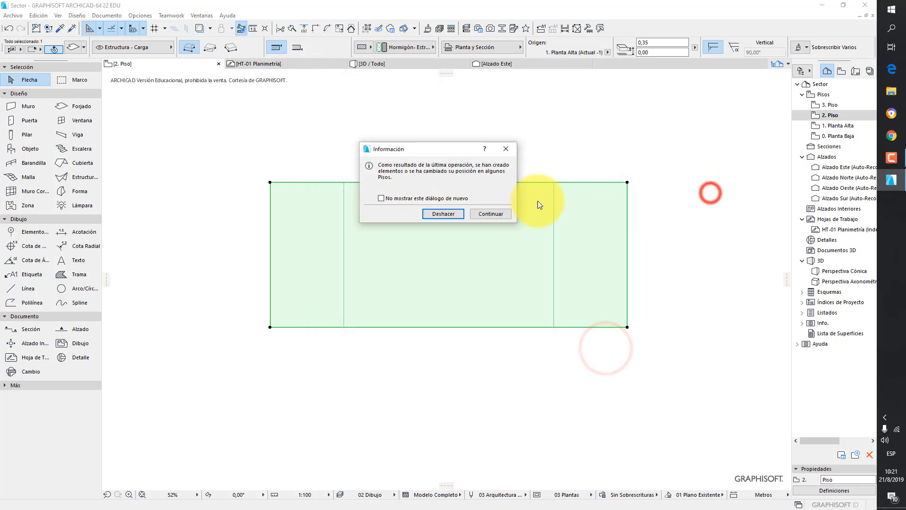
pyautogui.click(492, 213)
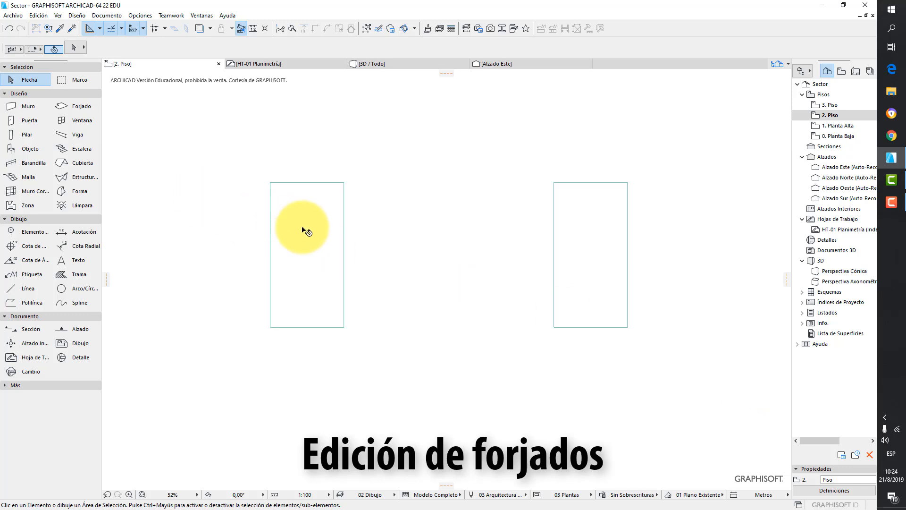
# - Insert a new node on the right edge of the left 2. Piso slab and pull it outward
pyautogui.click(303, 229)
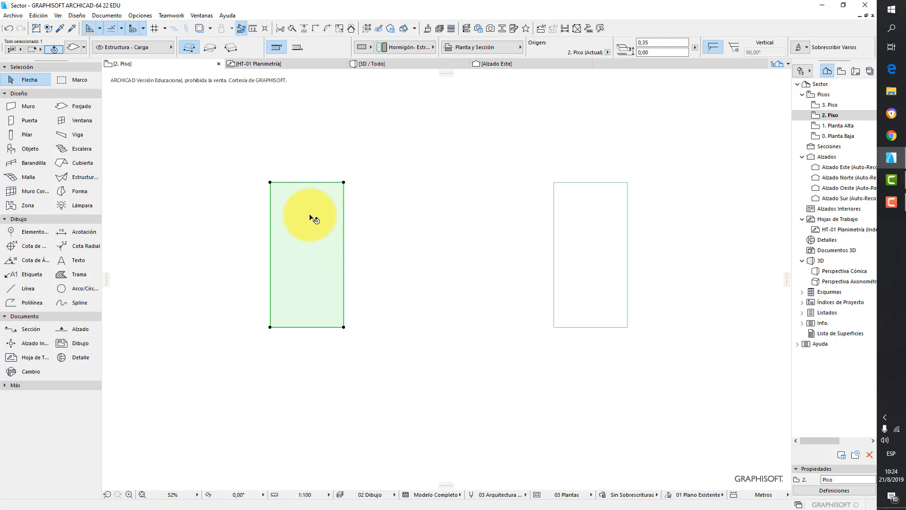
pyautogui.click(344, 232)
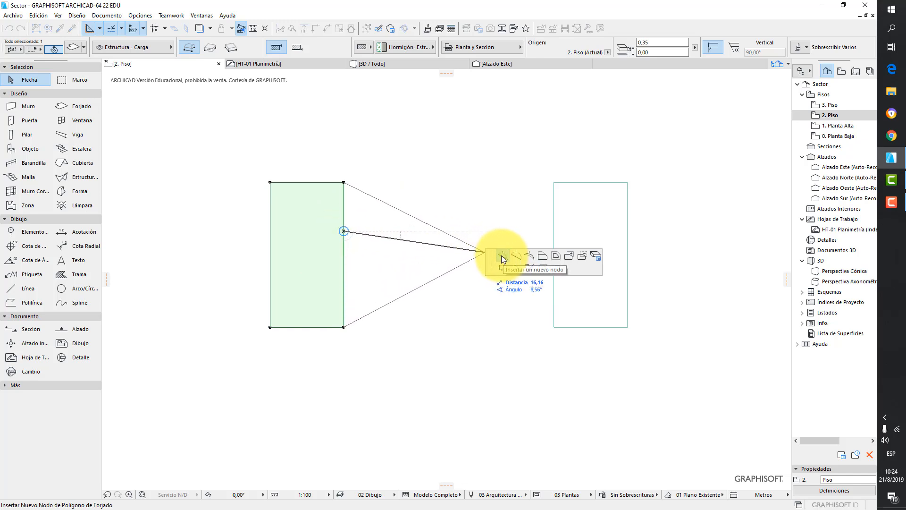
pyautogui.click(383, 215)
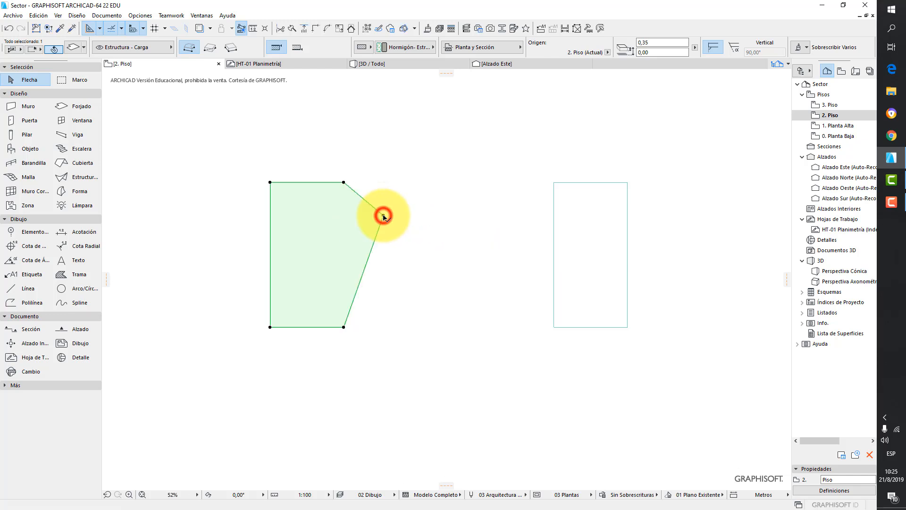
# - Curve the slab's lower-right edge into an arc of about 9.5 m radius
pyautogui.click(372, 244)
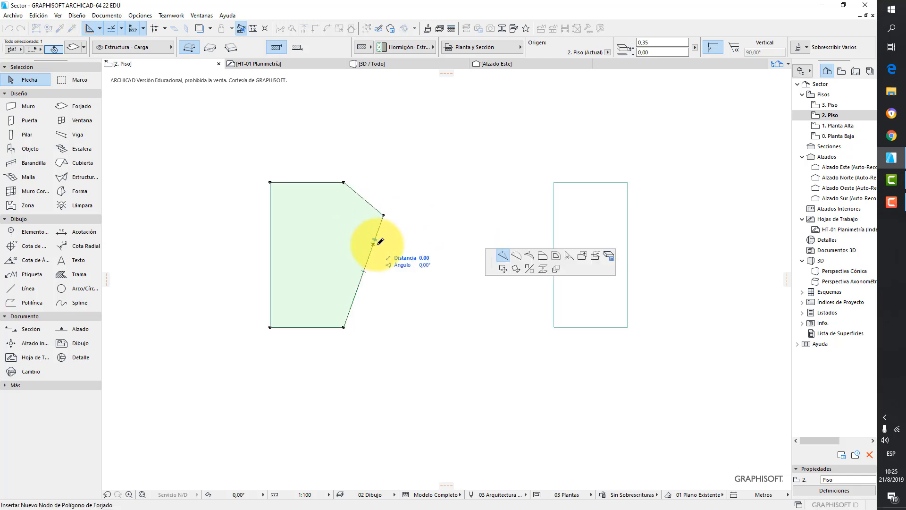
pyautogui.click(515, 255)
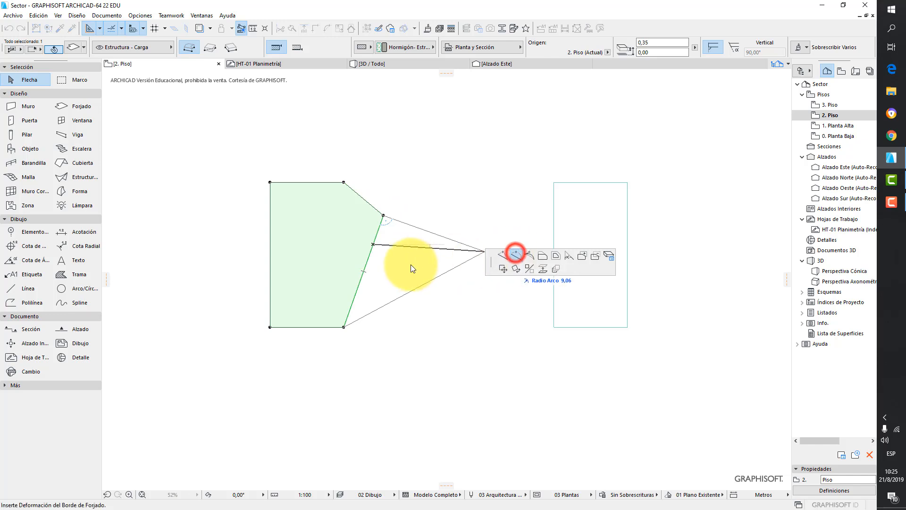
pyautogui.click(386, 260)
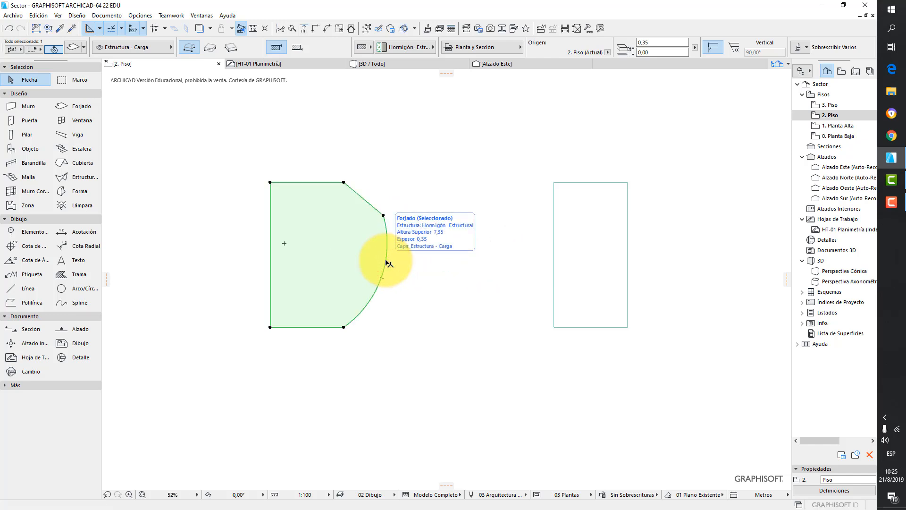
# - Offset the slab's left edge outward
pyautogui.click(272, 209)
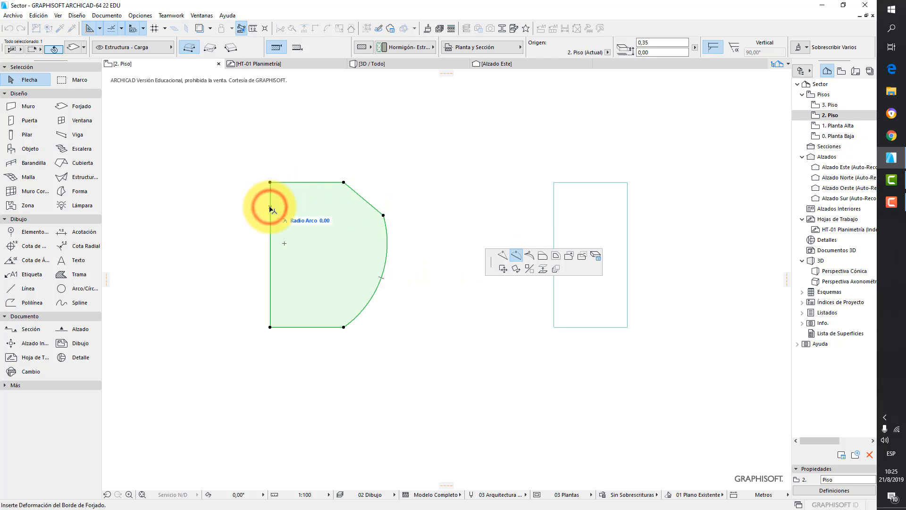
pyautogui.click(543, 255)
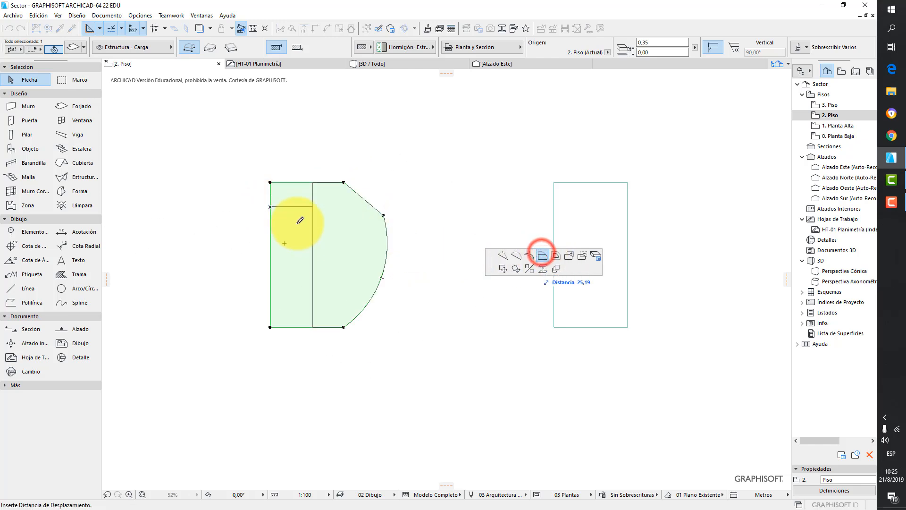
pyautogui.click(254, 206)
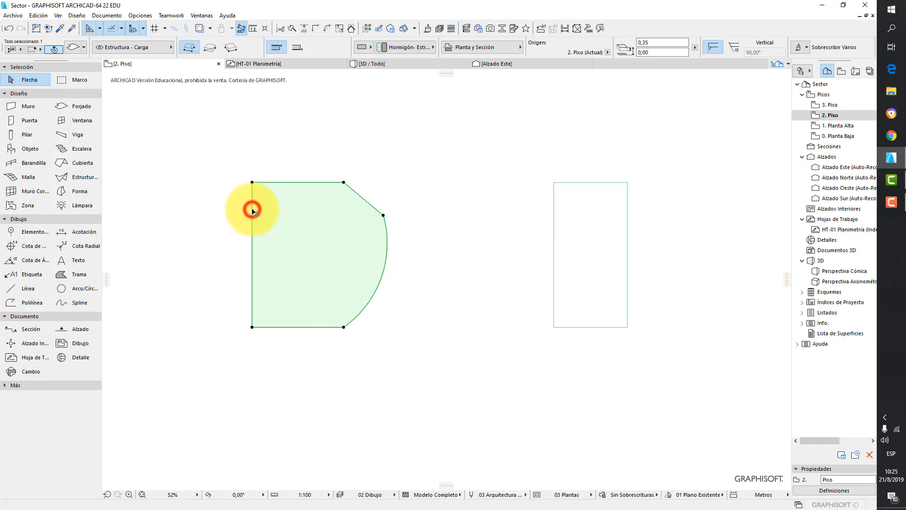
# - Offset all of the slab's edges inward by about 1.51 m
pyautogui.click(286, 183)
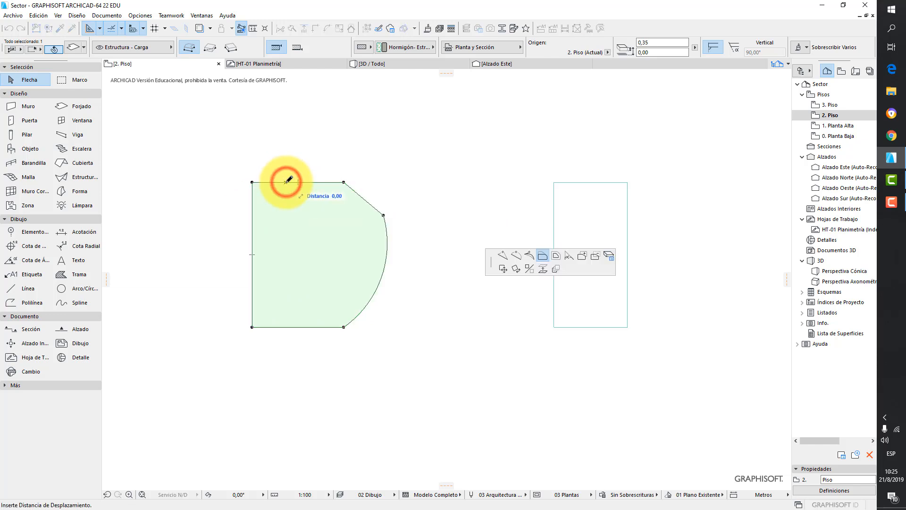
pyautogui.click(557, 255)
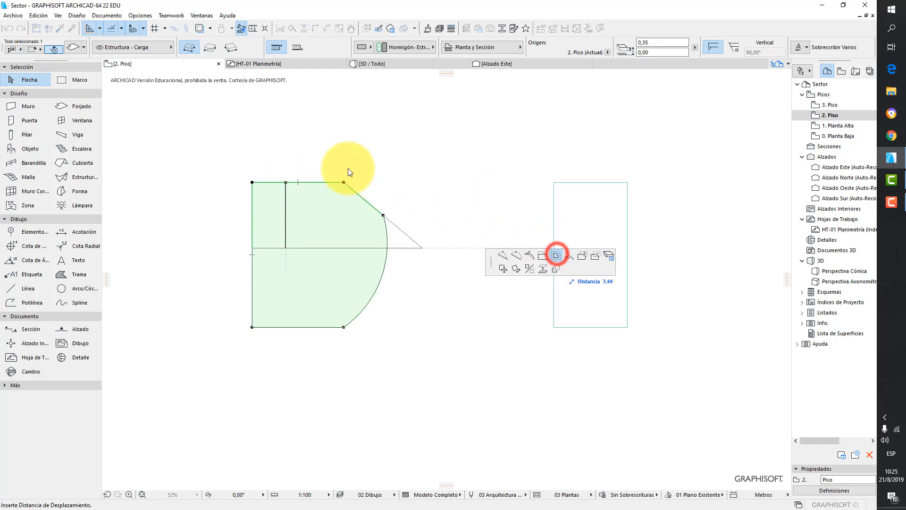
pyautogui.click(335, 192)
# - Move the whole slab to the right
pyautogui.click(266, 220)
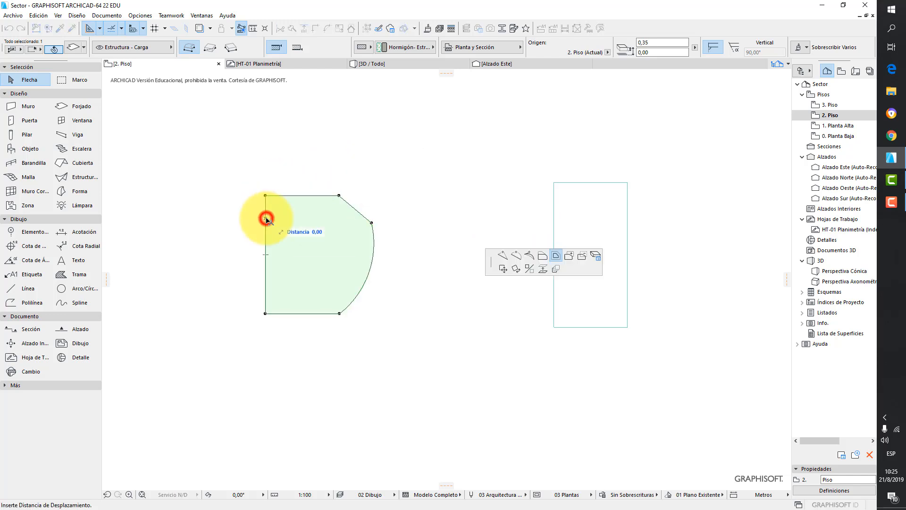
pyautogui.click(502, 268)
pyautogui.click(321, 197)
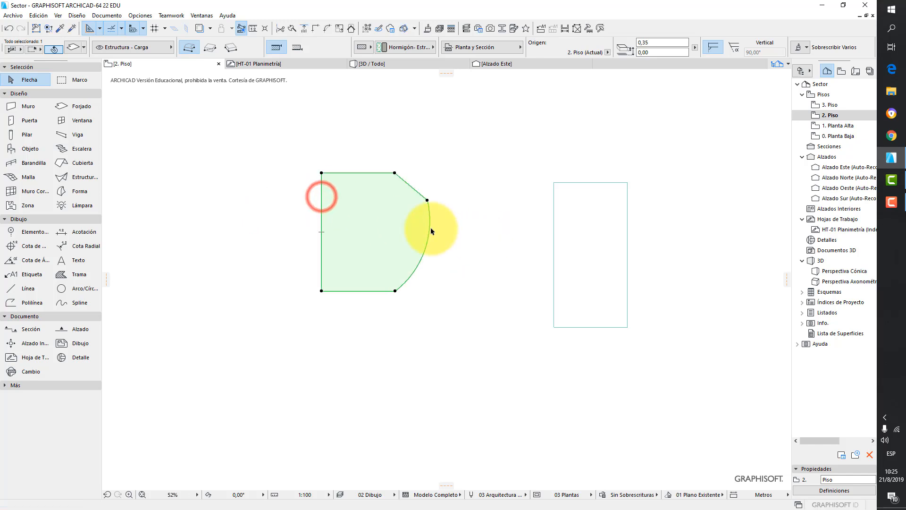
# - Rotate the slab around a centre point inside it
pyautogui.click(321, 218)
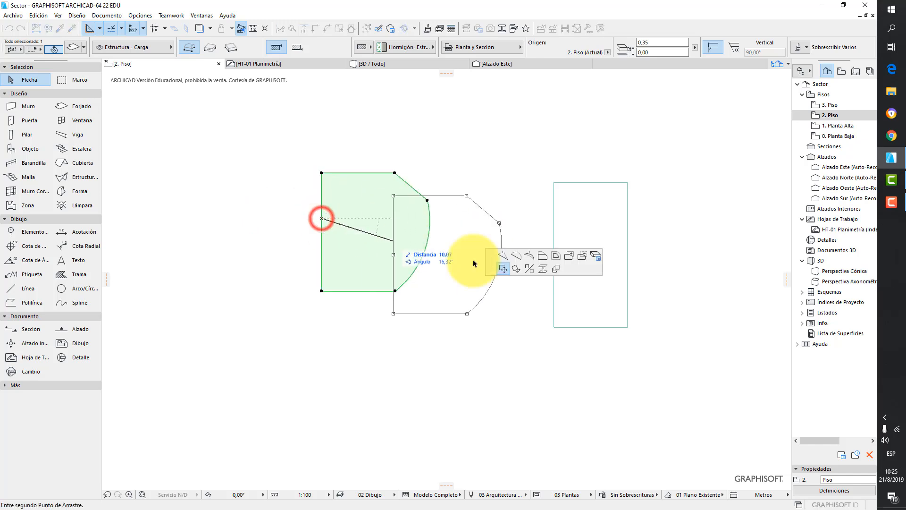
pyautogui.click(516, 268)
pyautogui.click(389, 240)
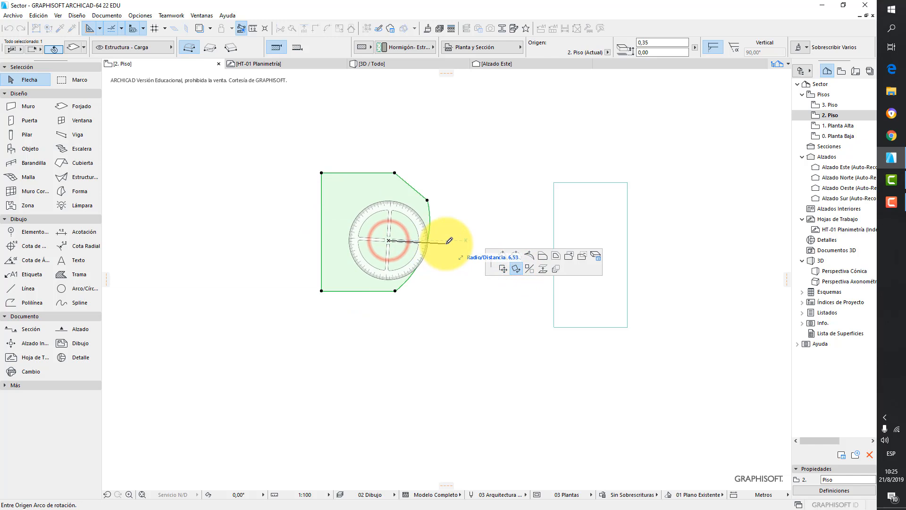
pyautogui.click(447, 241)
pyautogui.click(435, 268)
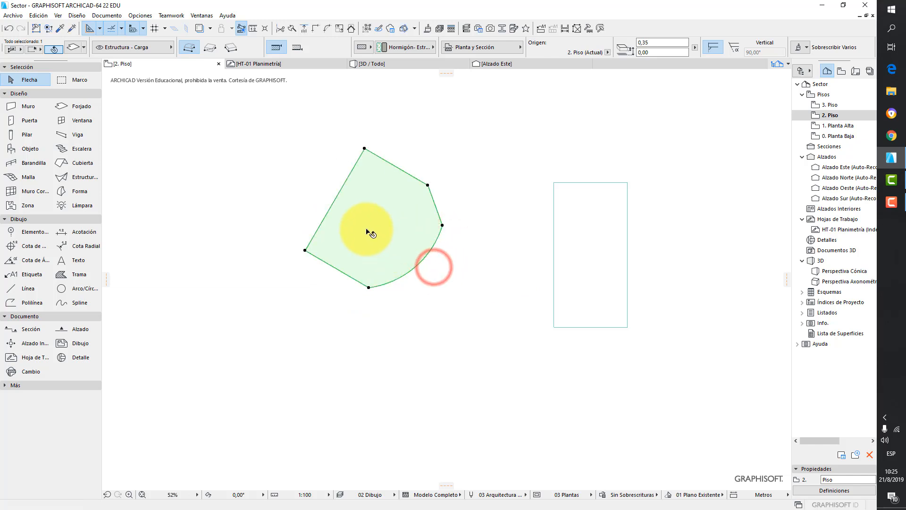
# - Mirror the slab about a diagonal axis
pyautogui.click(329, 208)
pyautogui.click(529, 268)
pyautogui.click(456, 186)
pyautogui.click(463, 246)
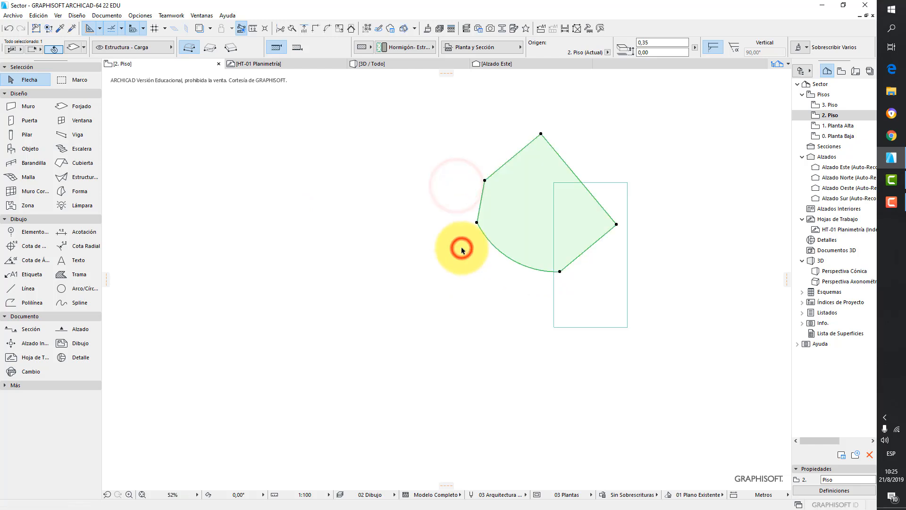
pyautogui.click(493, 245)
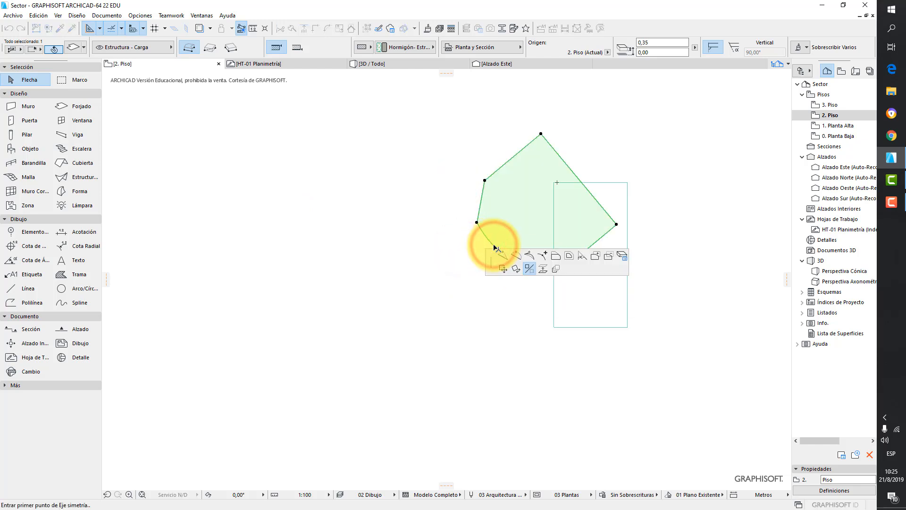
pyautogui.click(555, 268)
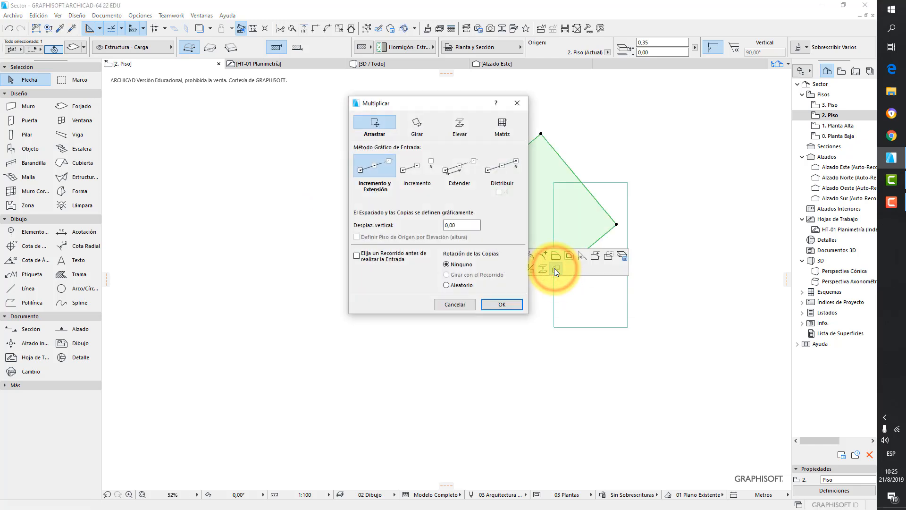
pyautogui.click(469, 303)
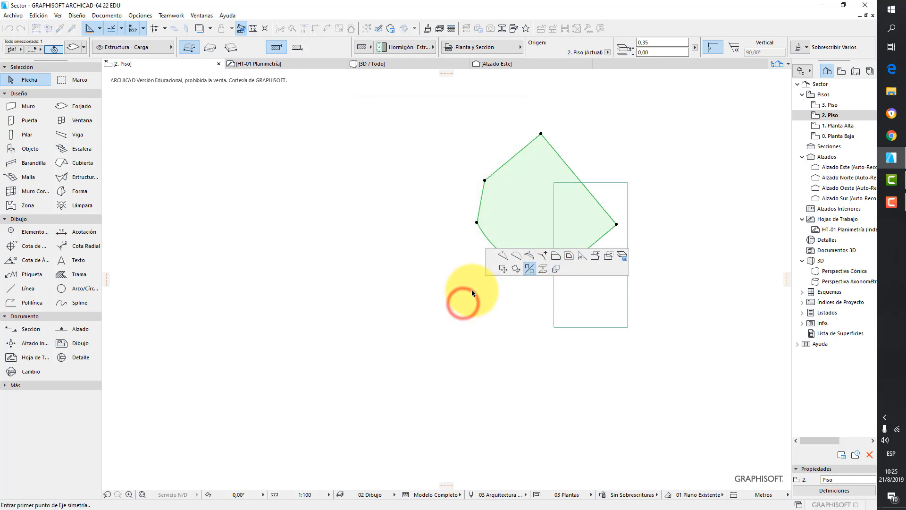
# - Undo the recent slab edits until the slab is a plain rectangle again
pyautogui.hotkey('ctrl', 'z')
pyautogui.hotkey('ctrl', 'z')
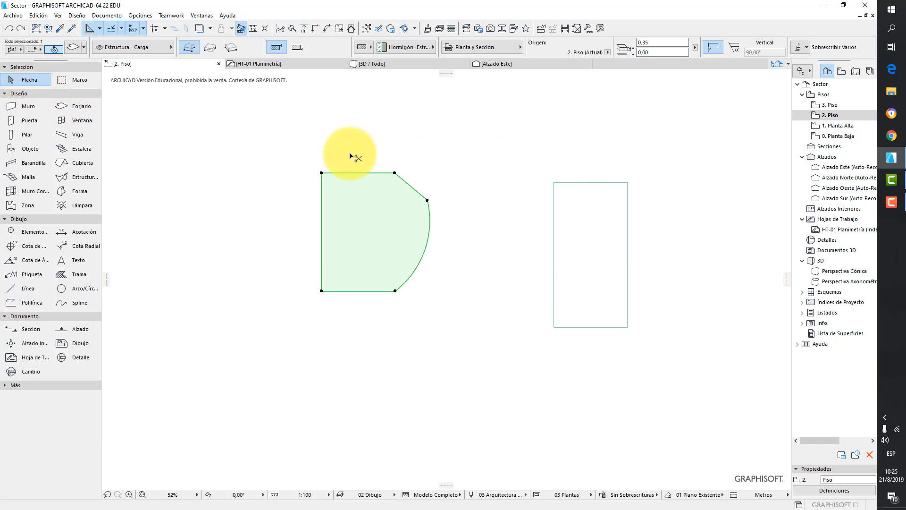
pyautogui.hotkey('ctrl', 'z')
pyautogui.hotkey('ctrl', 'z')
pyautogui.hotkey('ctrl', 'z')
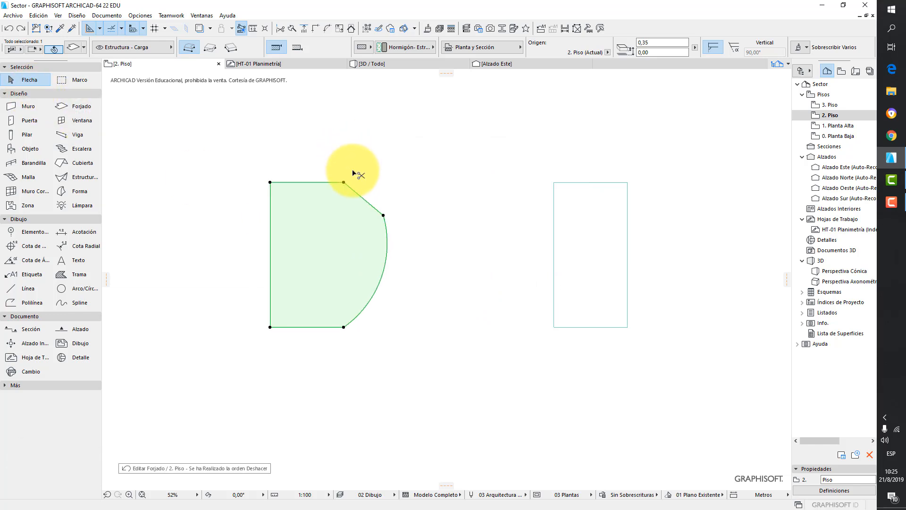
pyautogui.hotkey('ctrl', 'z')
pyautogui.hotkey('ctrl', 'z')
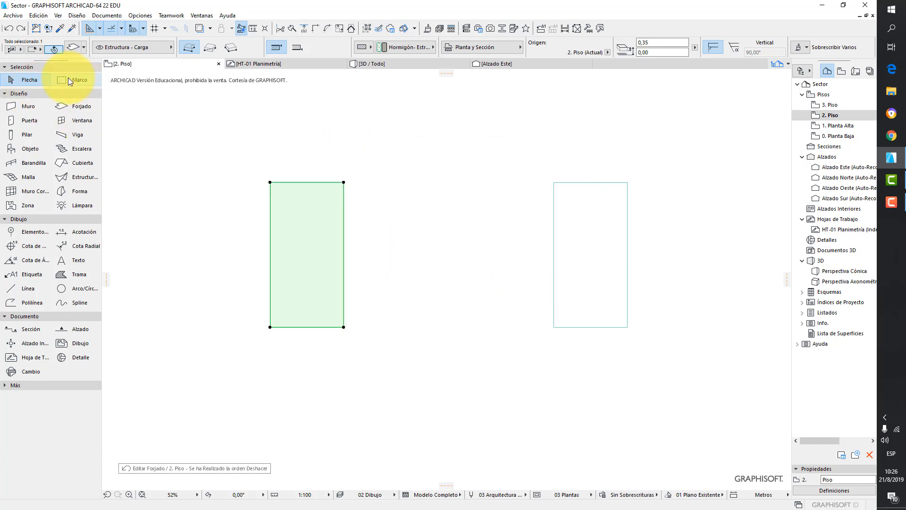
# - Move the slab's top-right corner node up and outward
pyautogui.click(343, 182)
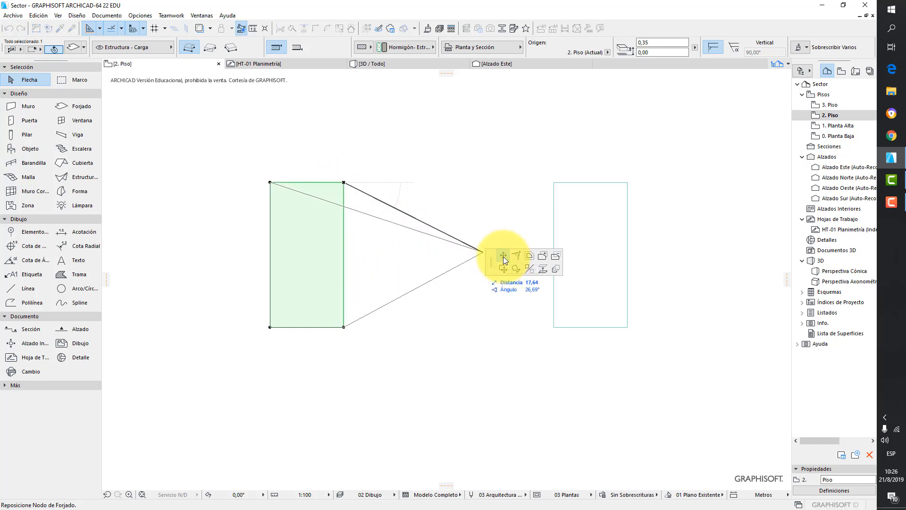
pyautogui.click(368, 173)
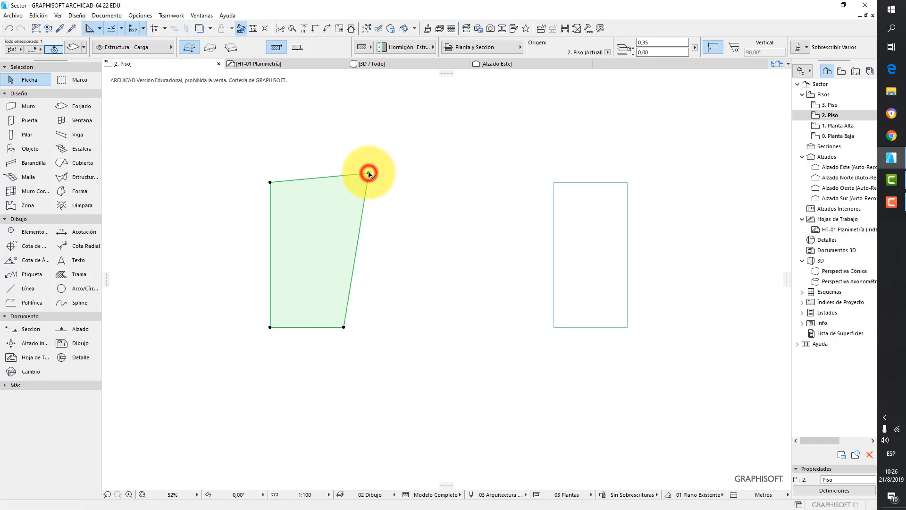
# - Try chamfering all of the slab's corners with a 2,00 m distance, then undo the chamfer
pyautogui.click(368, 173)
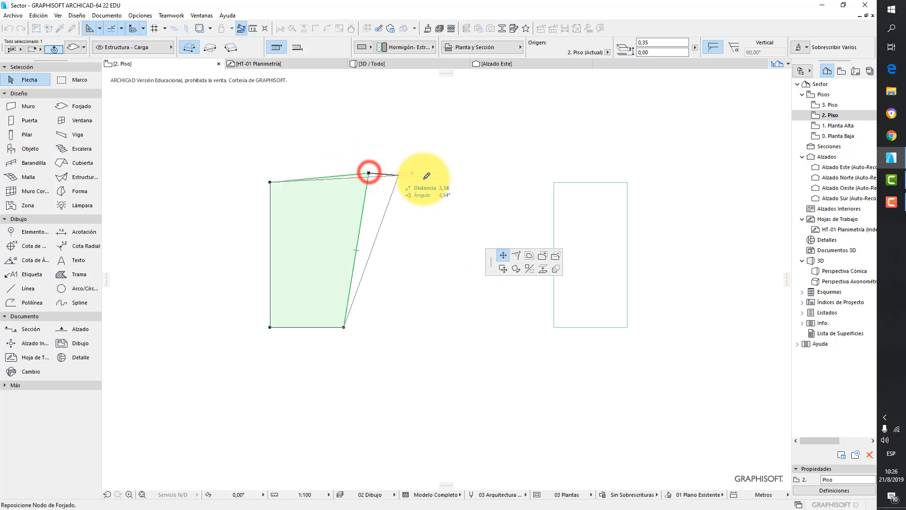
pyautogui.click(517, 255)
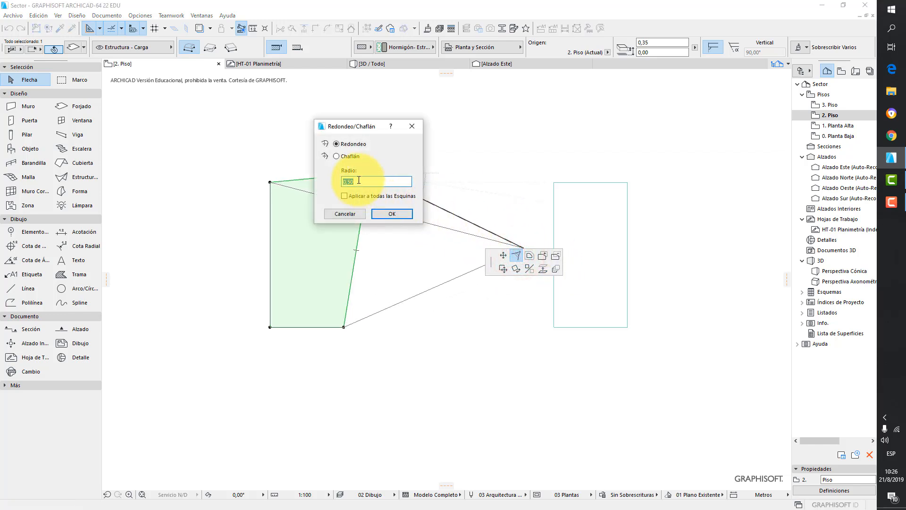
pyautogui.doubleClick(359, 180)
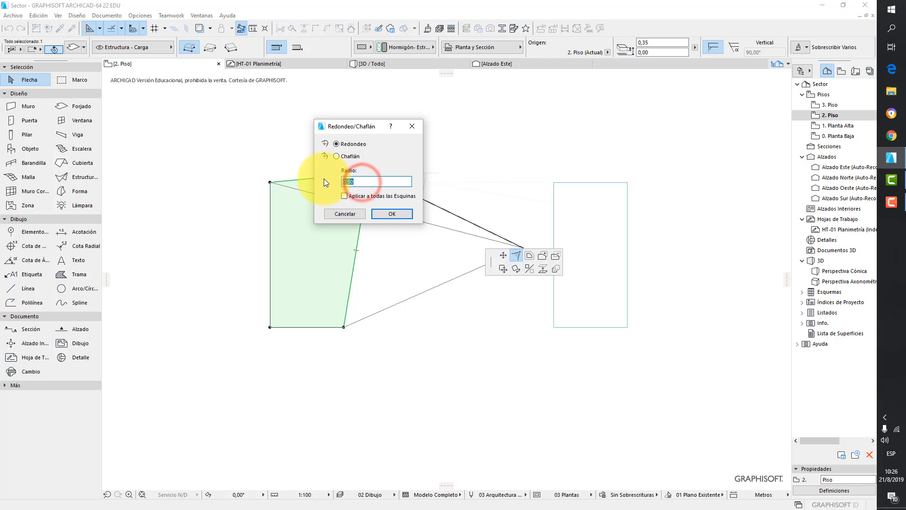
pyautogui.write('2,')
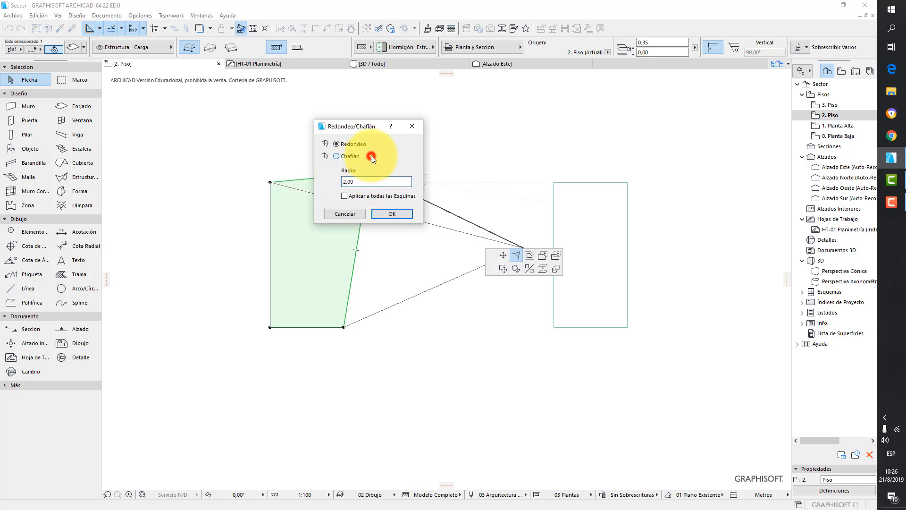
pyautogui.click(354, 157)
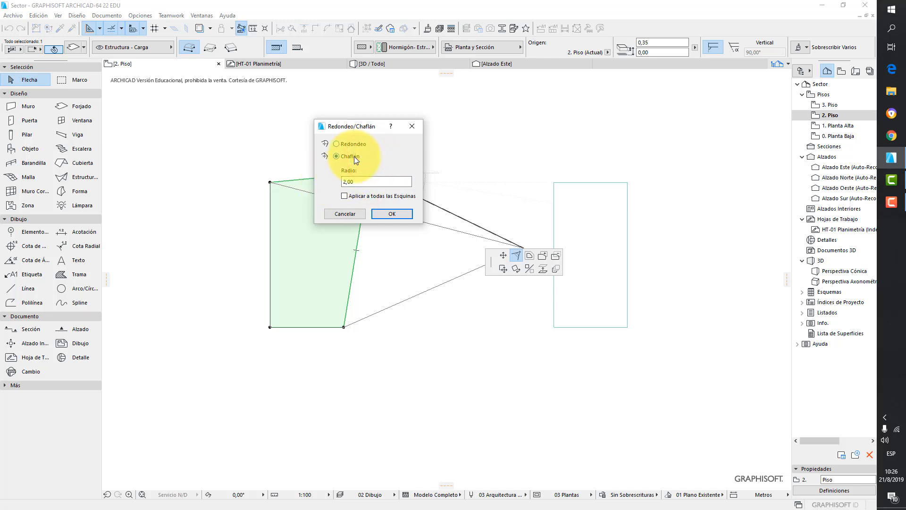
pyautogui.click(346, 195)
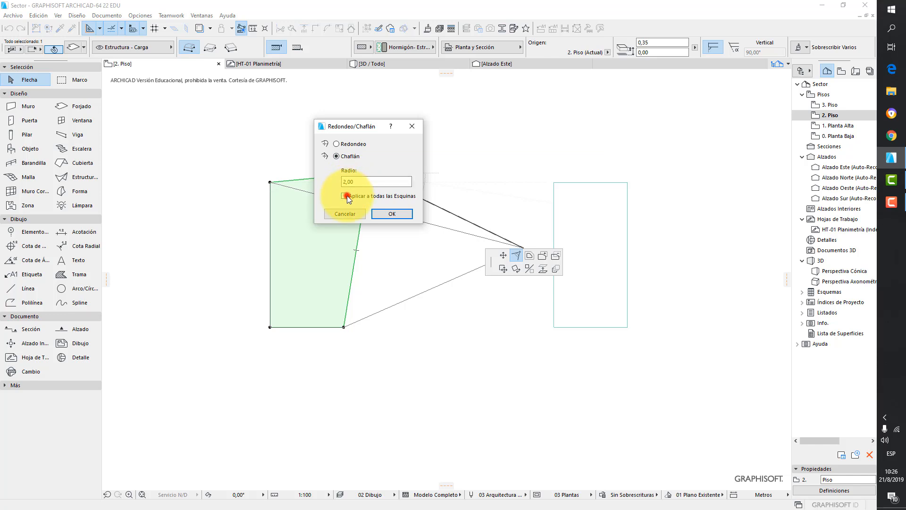
pyautogui.click(390, 213)
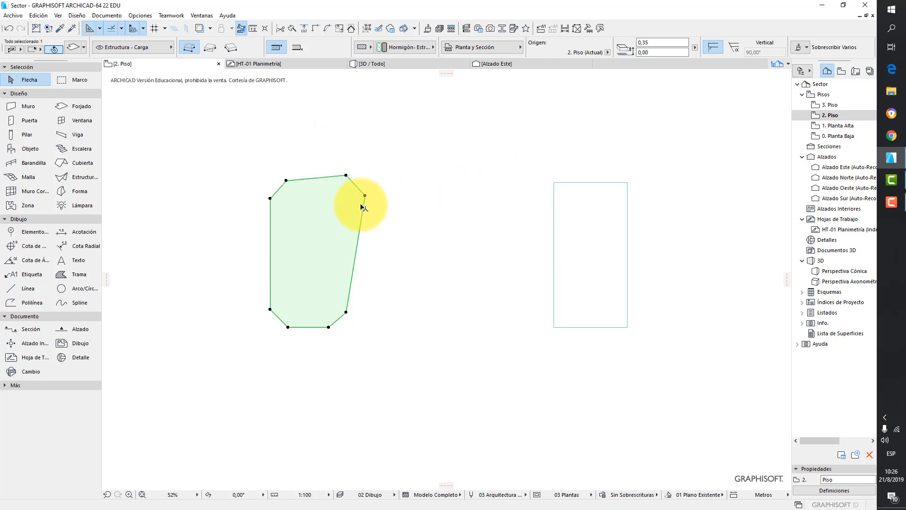
pyautogui.hotkey('ctrl', 'z')
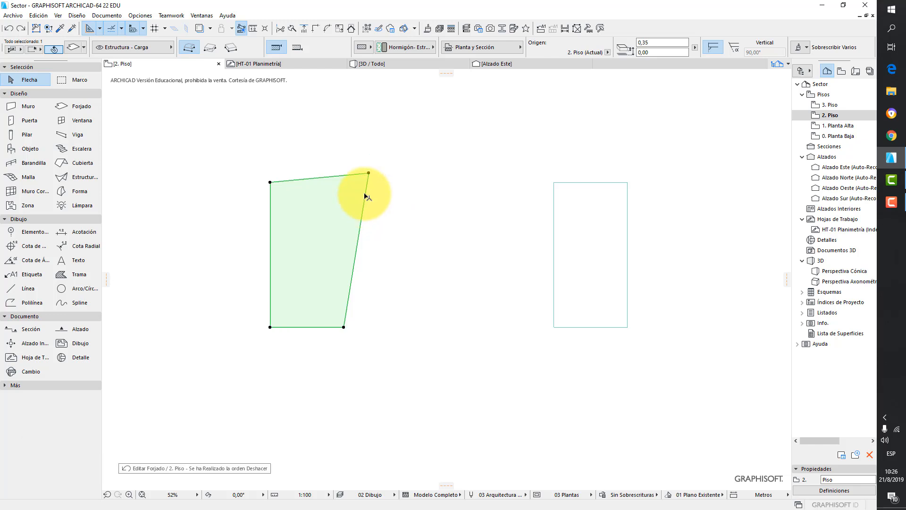
pyautogui.click(370, 173)
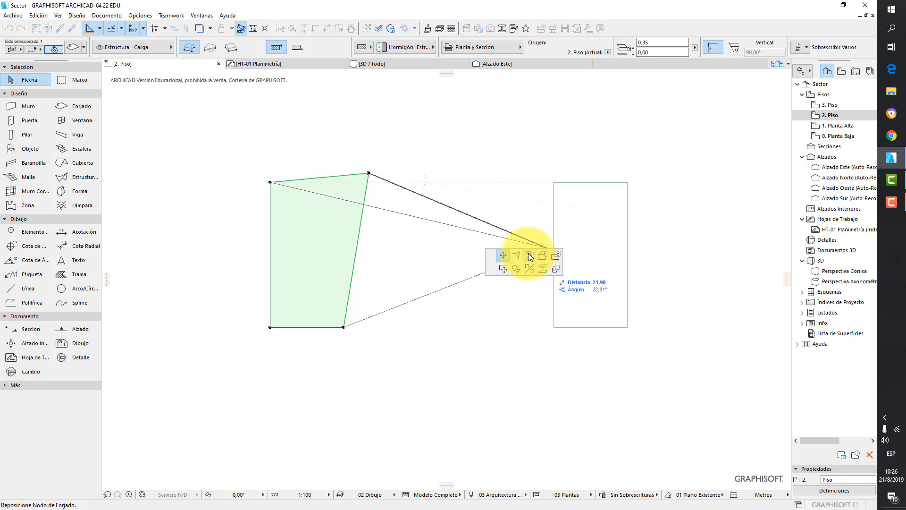
pyautogui.click(369, 173)
pyautogui.click(384, 196)
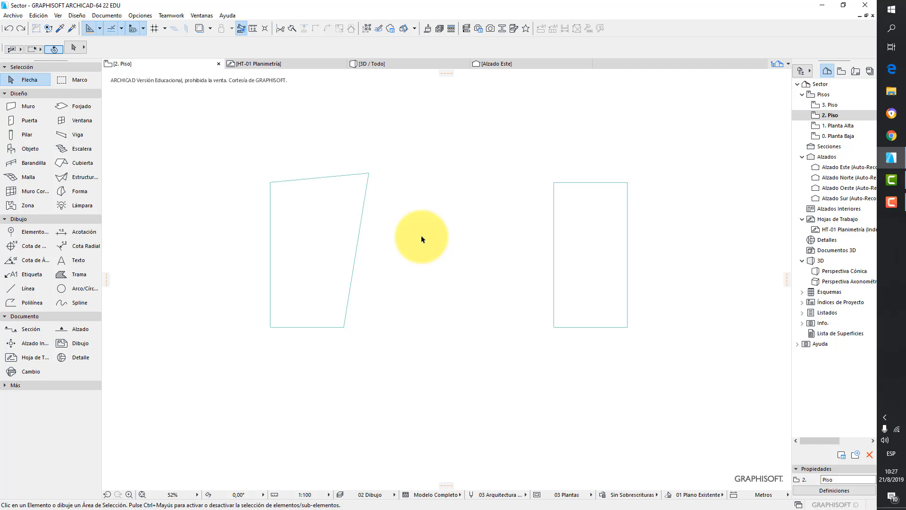
# - Cut a rectangular hole about 4.7 by 5.7 m into the selected slab with the Slab tool
pyautogui.click(349, 202)
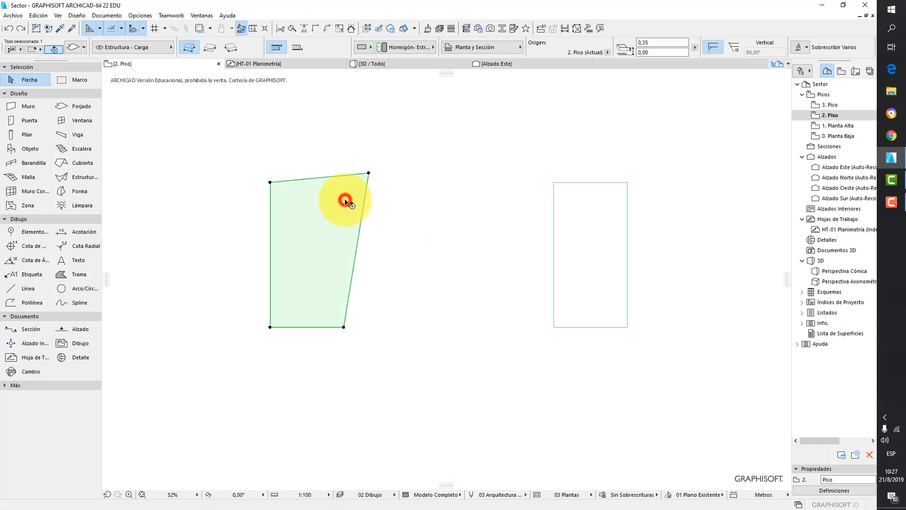
pyautogui.click(87, 109)
pyautogui.click(212, 49)
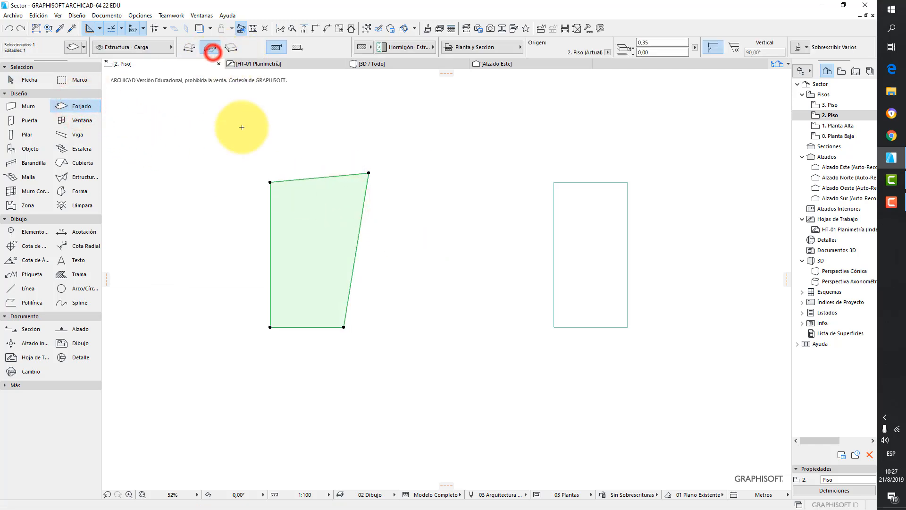
pyautogui.click(293, 209)
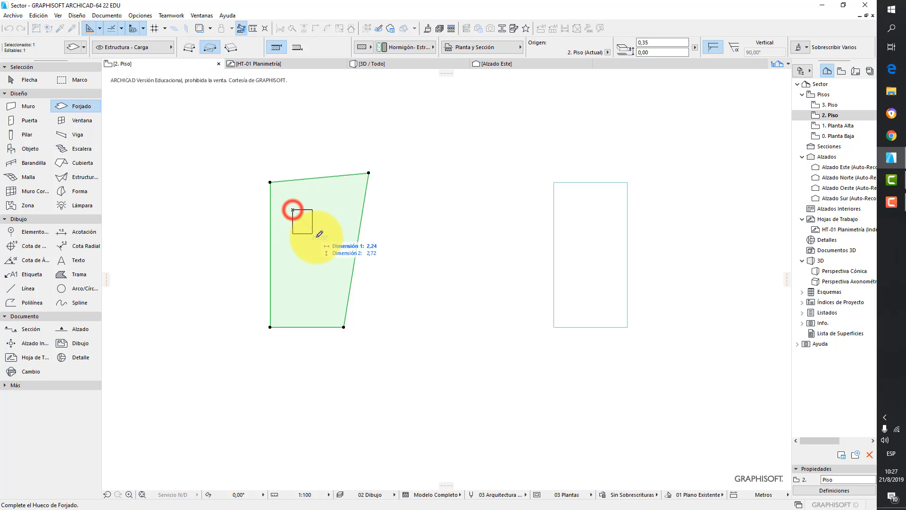
pyautogui.click(335, 259)
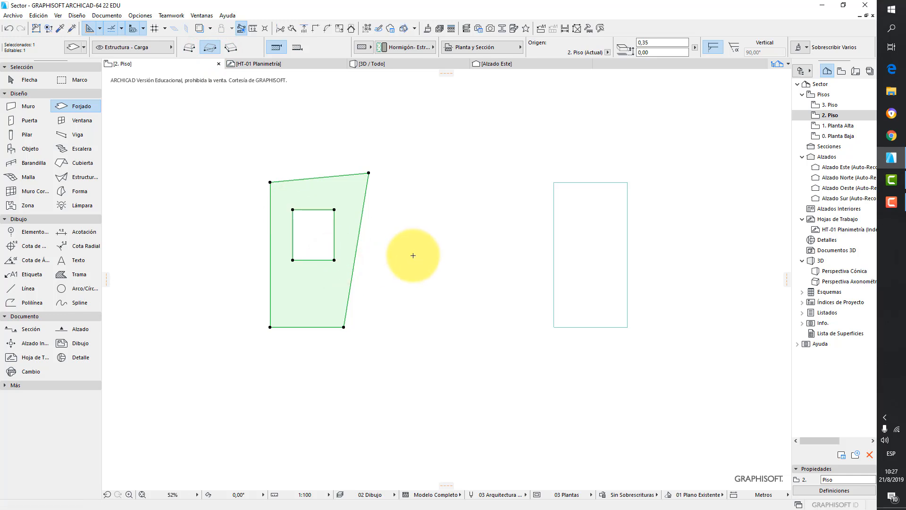
pyautogui.press('Escape')
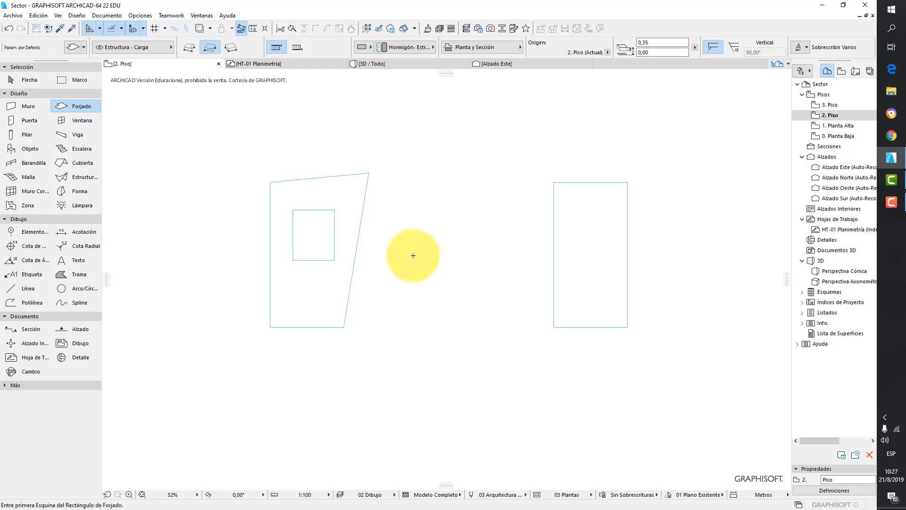
# - Undo the hole and the corner move
pyautogui.hotkey('ctrl', 'z')
pyautogui.hotkey('ctrl', 'z')
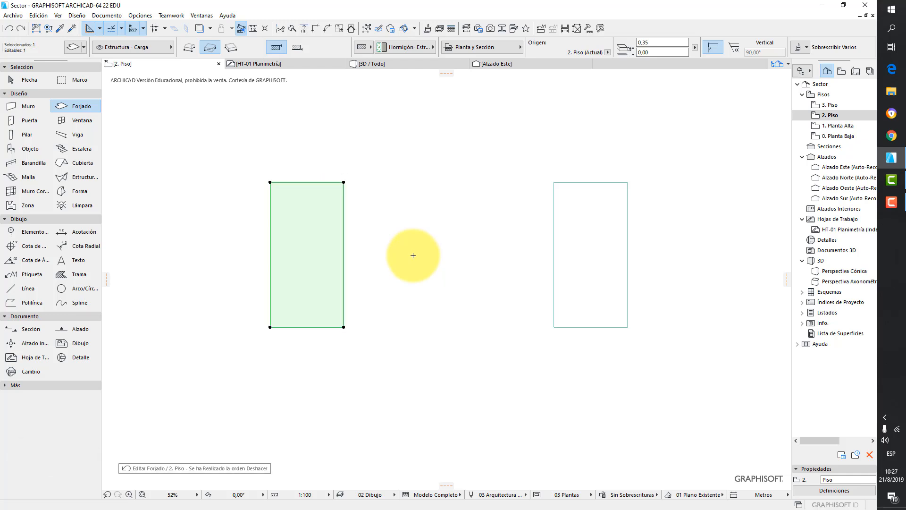
# - Deselect the slab and open the 0. Planta Baja story with its reference plan shown
pyautogui.press('Escape')
pyautogui.press('Escape')
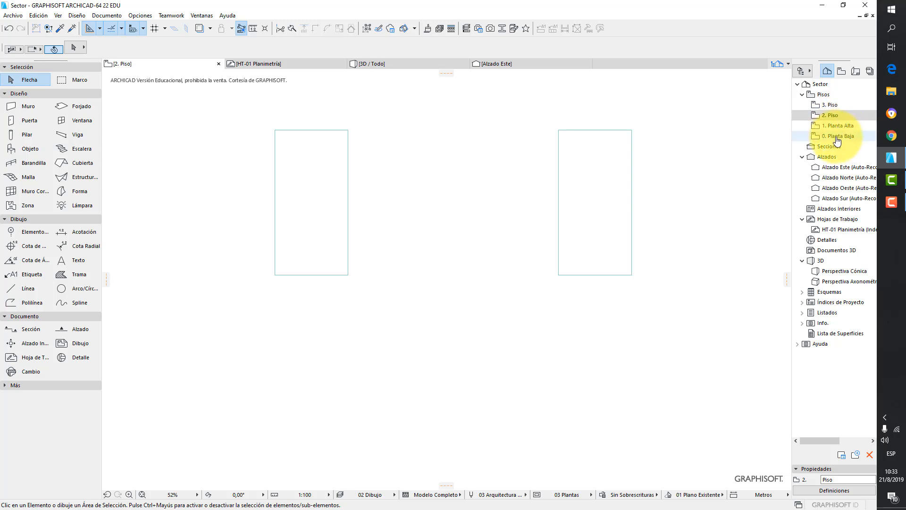
pyautogui.click(838, 136)
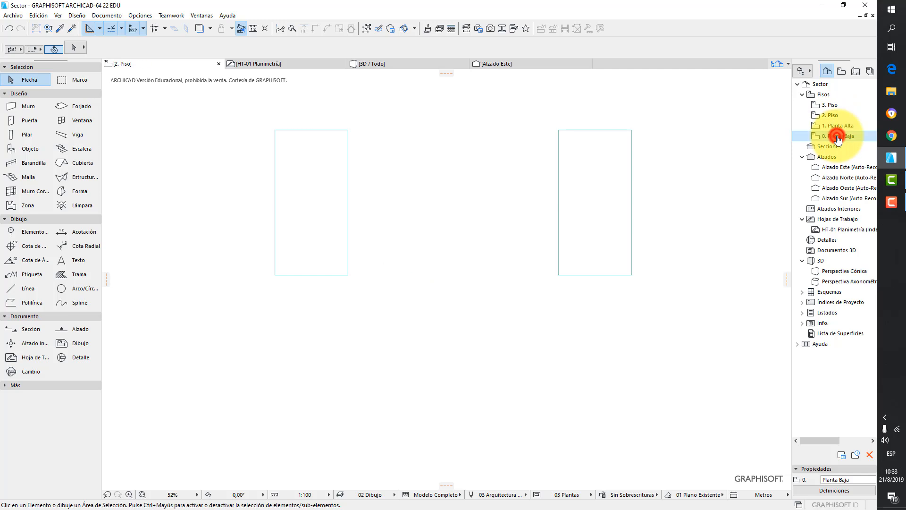
pyautogui.click(198, 28)
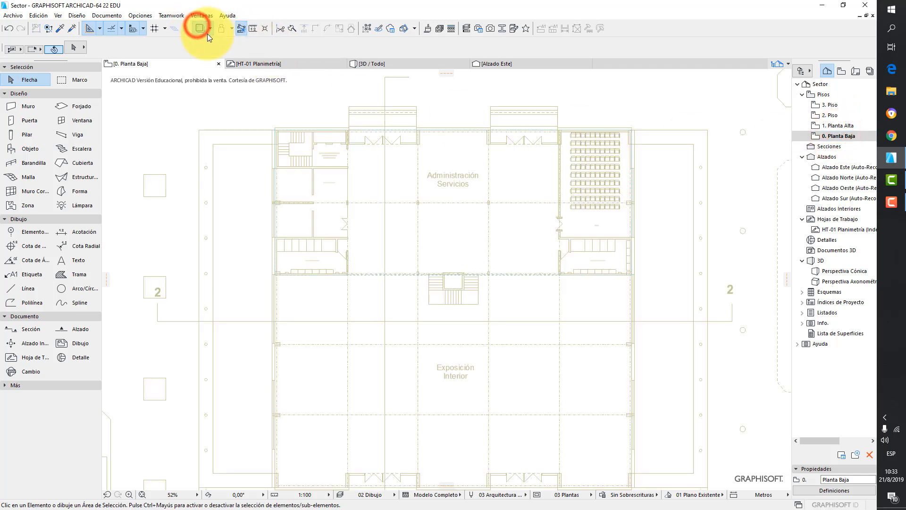
# - Open the Column defaults and set a rectangular section with unlinked dimensions of 0,40 by 0,20
pyautogui.click(23, 136)
pyautogui.doubleClick(24, 137)
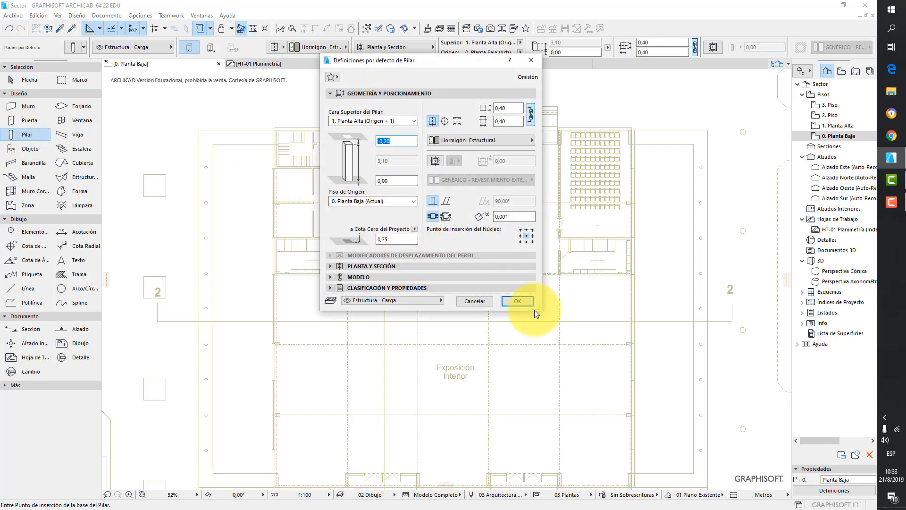
pyautogui.click(432, 121)
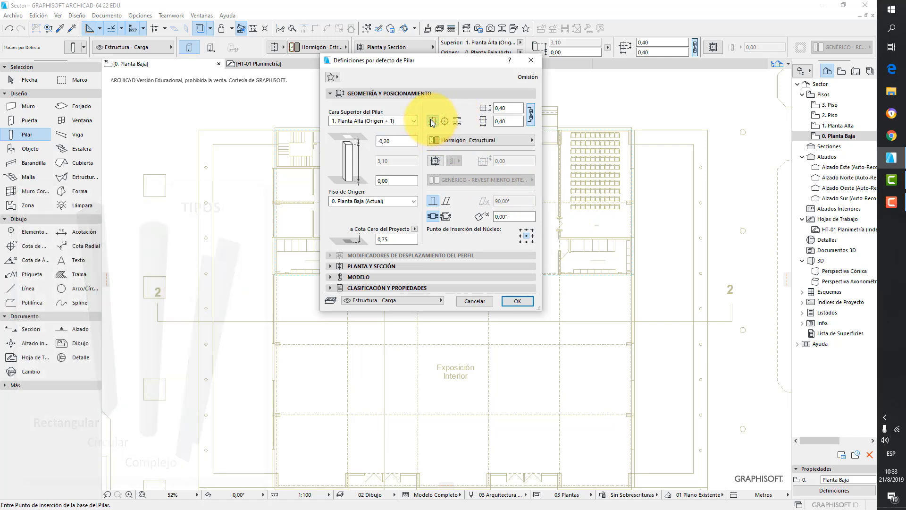
pyautogui.click(512, 108)
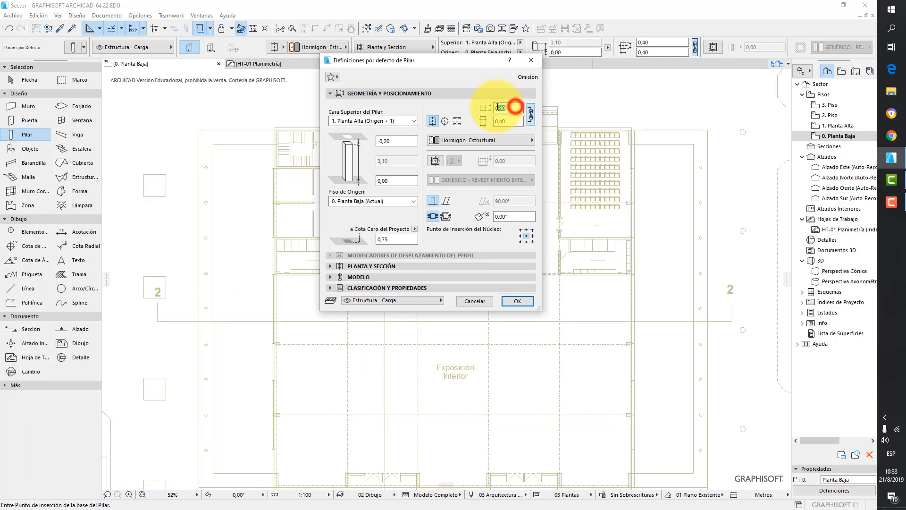
pyautogui.click(531, 117)
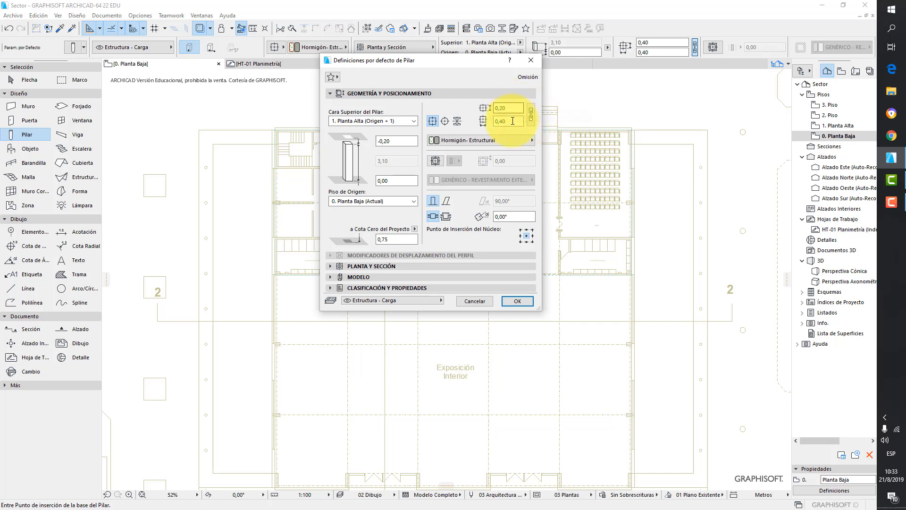
pyautogui.click(510, 121)
pyautogui.click(513, 107)
pyautogui.press('BackSpace')
pyautogui.press('BackSpace')
pyautogui.write('40')
pyautogui.click(513, 121)
pyautogui.press('BackSpace')
pyautogui.press('BackSpace')
pyautogui.write('20')
pyautogui.click(511, 108)
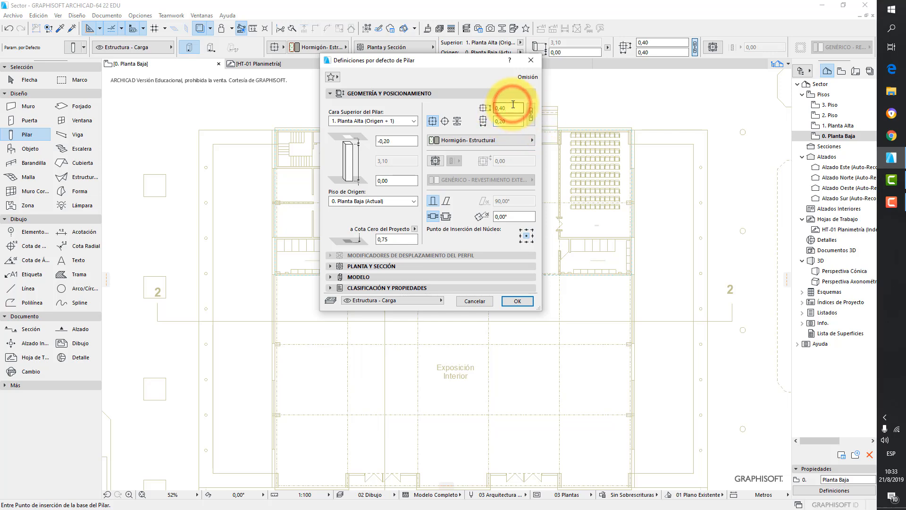
# - Set the column's building material to Acero - Estructural
pyautogui.click(491, 140)
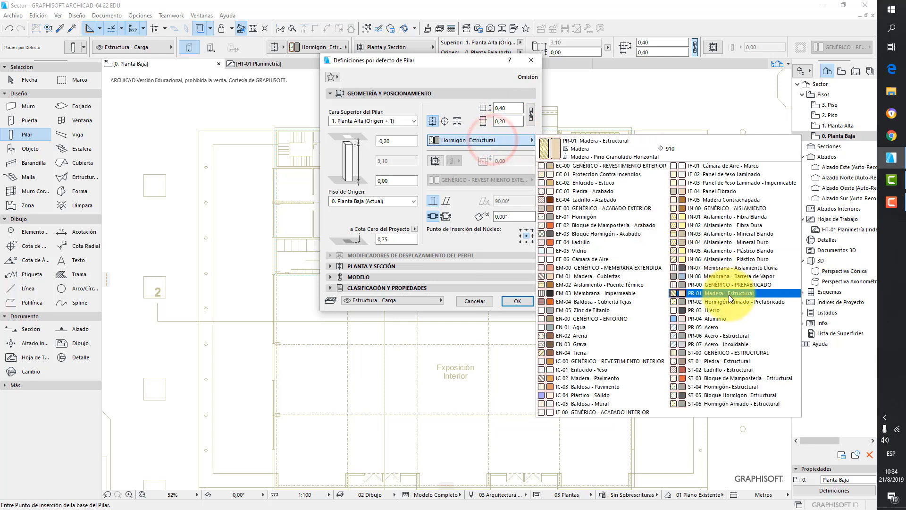
pyautogui.click(743, 335)
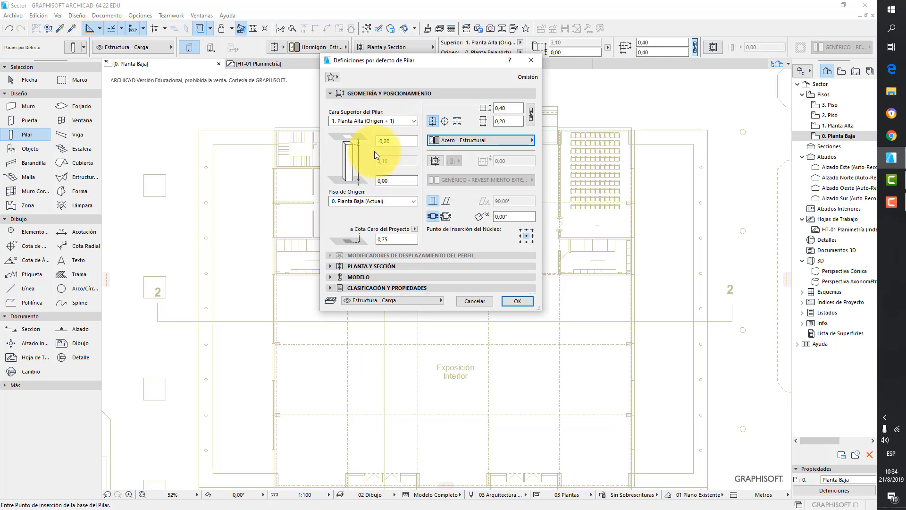
# - Link the column top to 1. Planta Alta (Origen + 1) with a 0,00 offset and confirm the settings
pyautogui.click(388, 121)
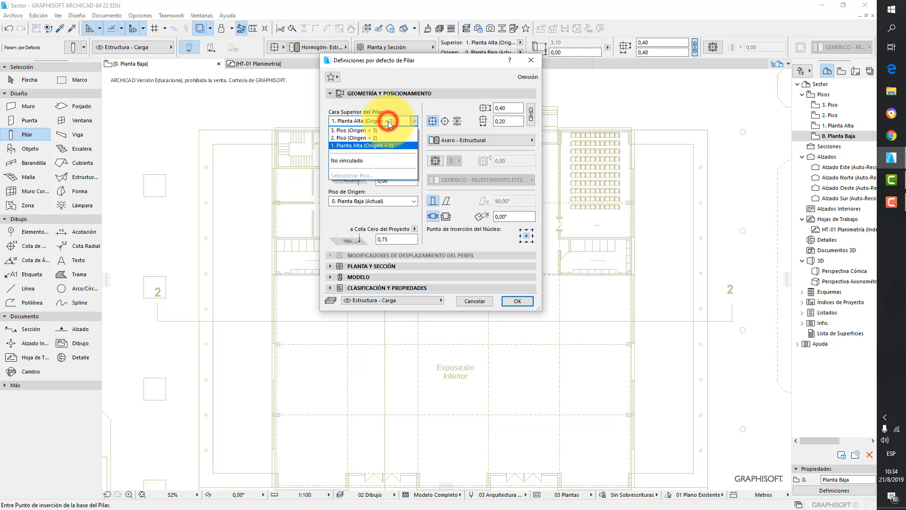
pyautogui.click(364, 160)
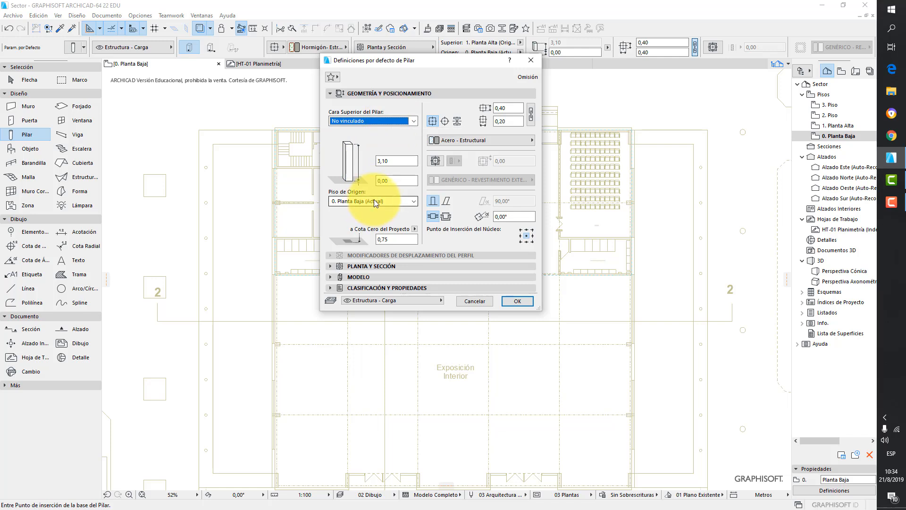
pyautogui.click(356, 123)
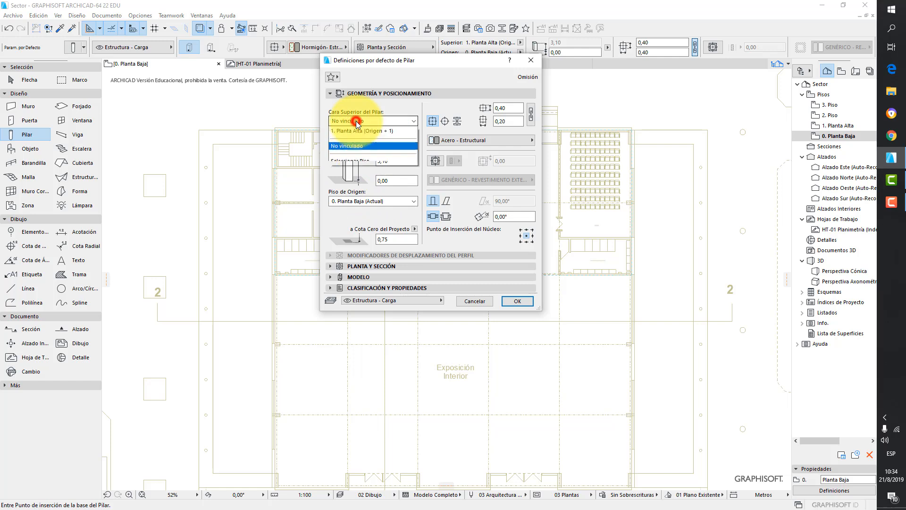
pyautogui.click(368, 137)
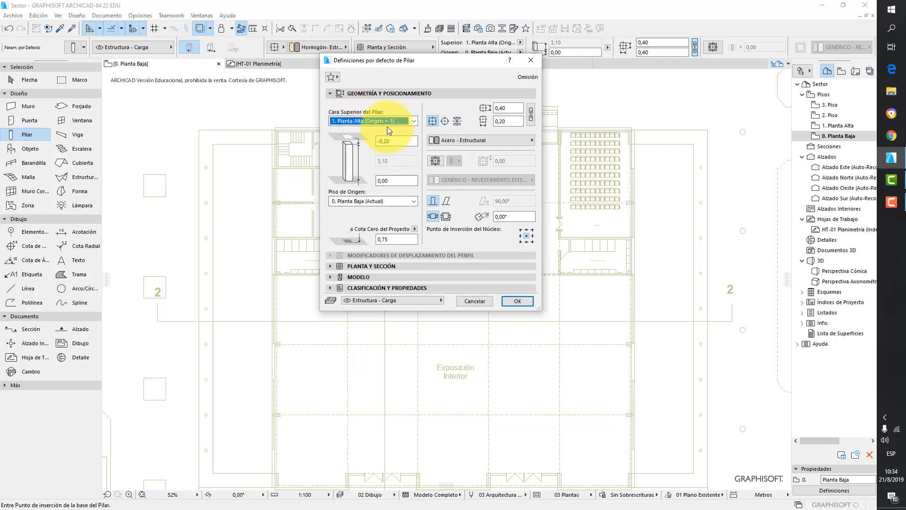
pyautogui.click(392, 140)
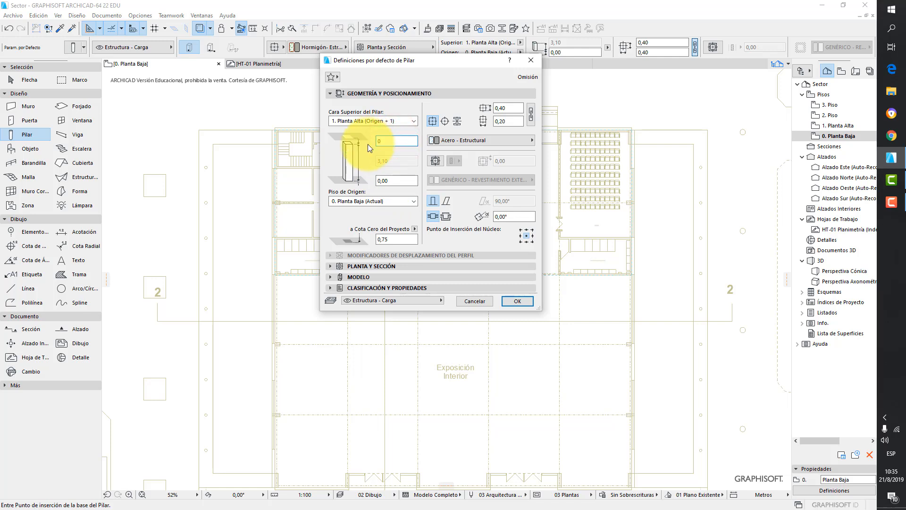
pyautogui.click(371, 159)
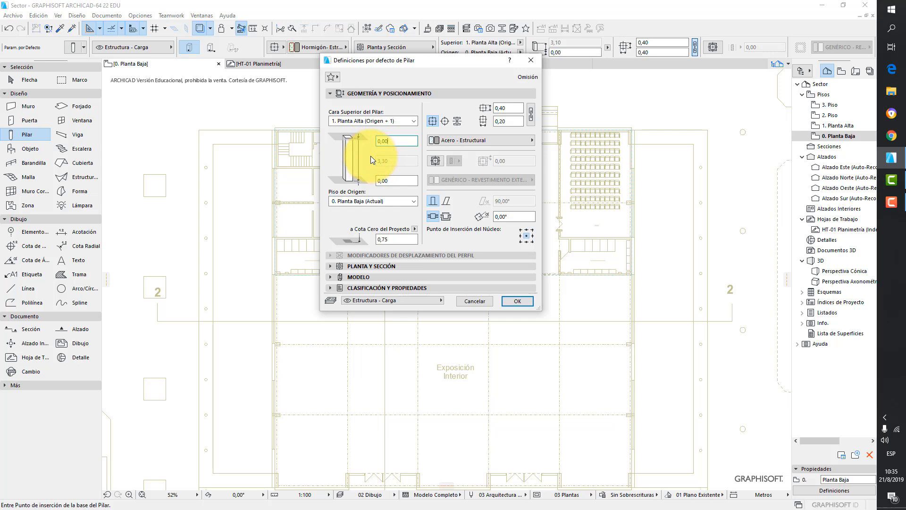
pyautogui.click(519, 303)
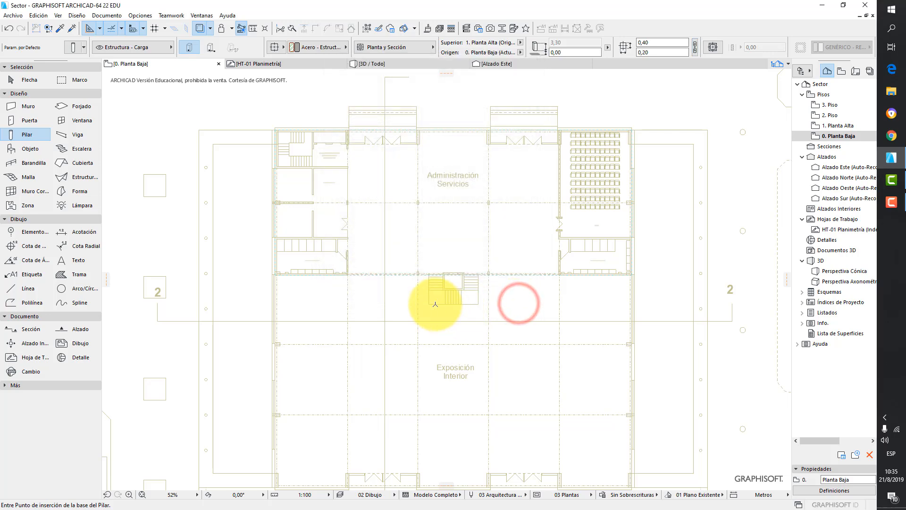
# - Place two columns at grid intersections along the horizontal axis beside the central stair
pyautogui.scroll(10, 425, 292)
pyautogui.scroll(3, 406, 307)
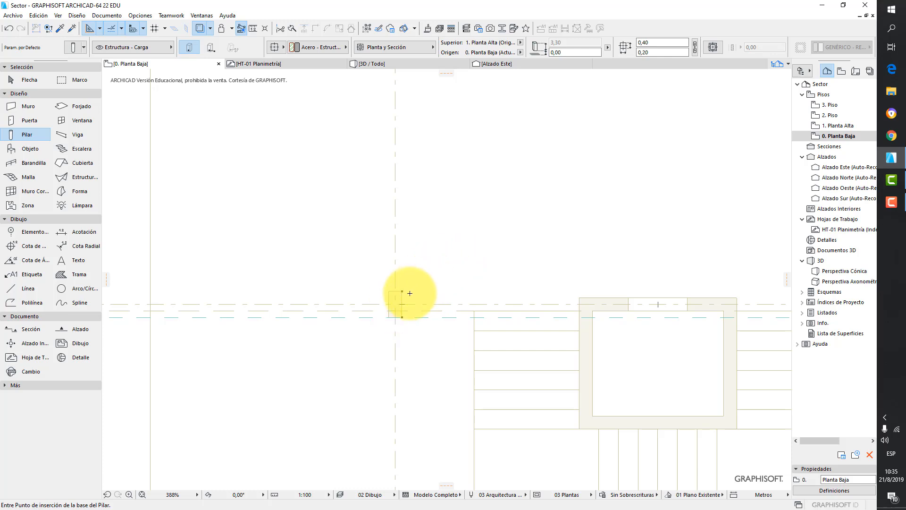
pyautogui.click(397, 304)
pyautogui.scroll(-3, 472, 257)
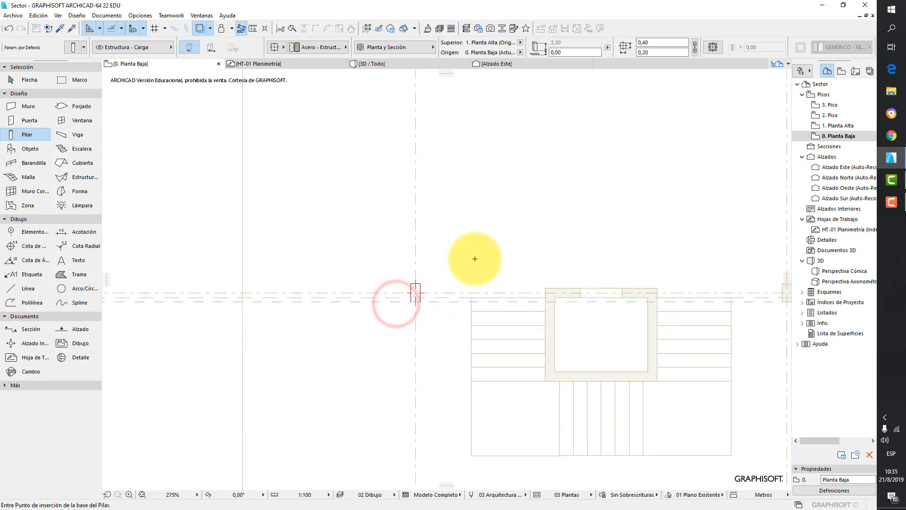
pyautogui.moveTo(565, 238); pyautogui.dragTo(397, 252, button='middle')
pyautogui.scroll(3, 566, 288)
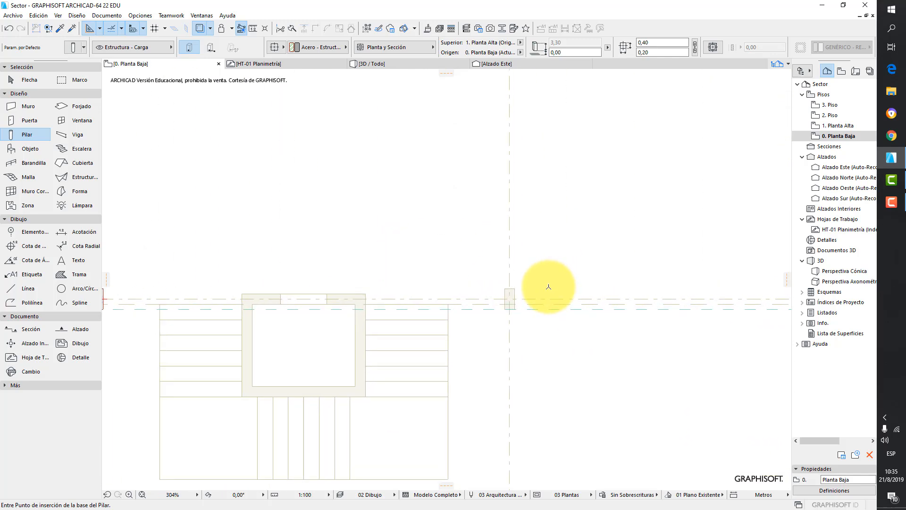
pyautogui.click(499, 302)
pyautogui.scroll(-5, 525, 273)
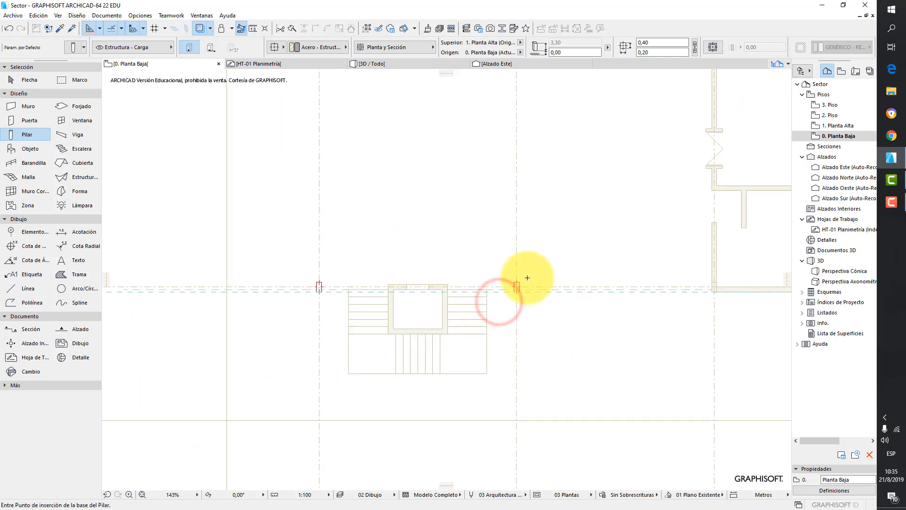
# - Place two more columns at grid intersections along the same axis, near the women's toilets
pyautogui.moveTo(213, 299); pyautogui.dragTo(377, 291, button='middle')
pyautogui.scroll(4, 328, 275)
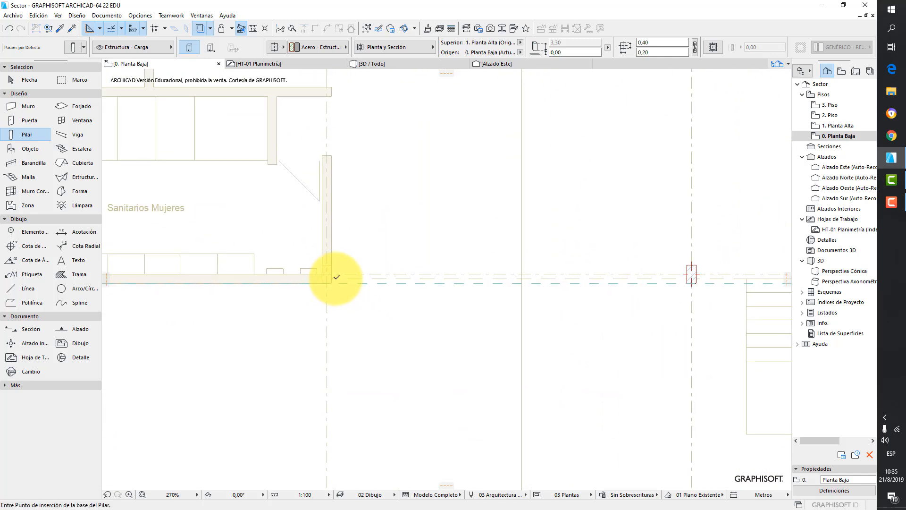
pyautogui.click(328, 274)
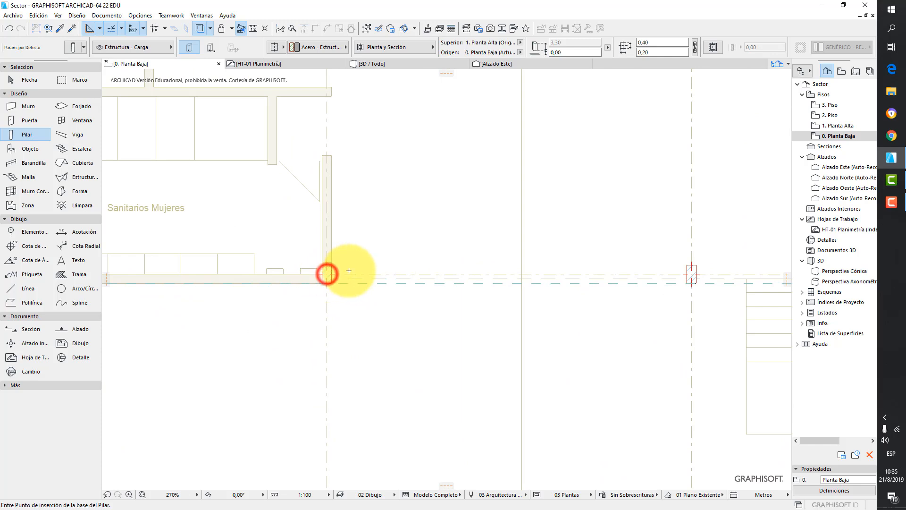
pyautogui.scroll(-2, 429, 215)
pyautogui.moveTo(369, 163); pyautogui.dragTo(376, 225, button='middle')
pyautogui.scroll(4, 371, 171)
pyautogui.click(366, 142)
pyautogui.scroll(-4, 449, 176)
pyautogui.scroll(5, 486, 185)
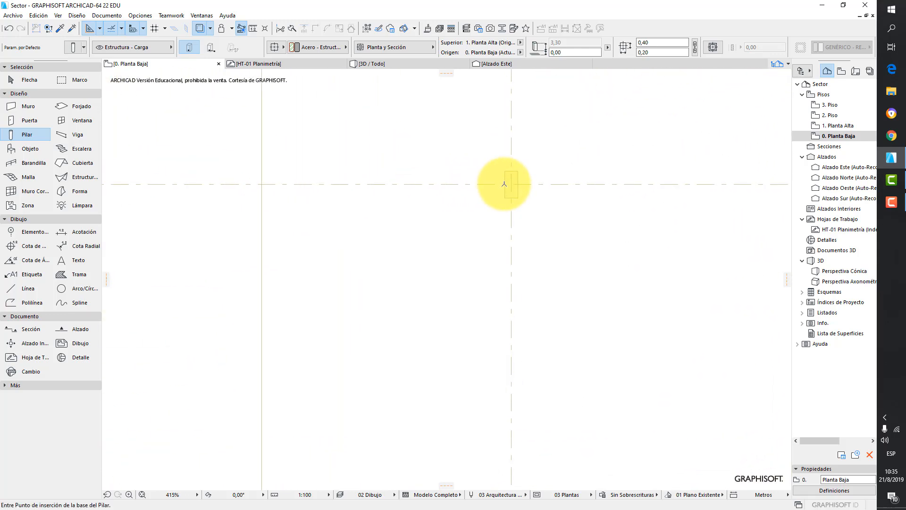
pyautogui.click(509, 184)
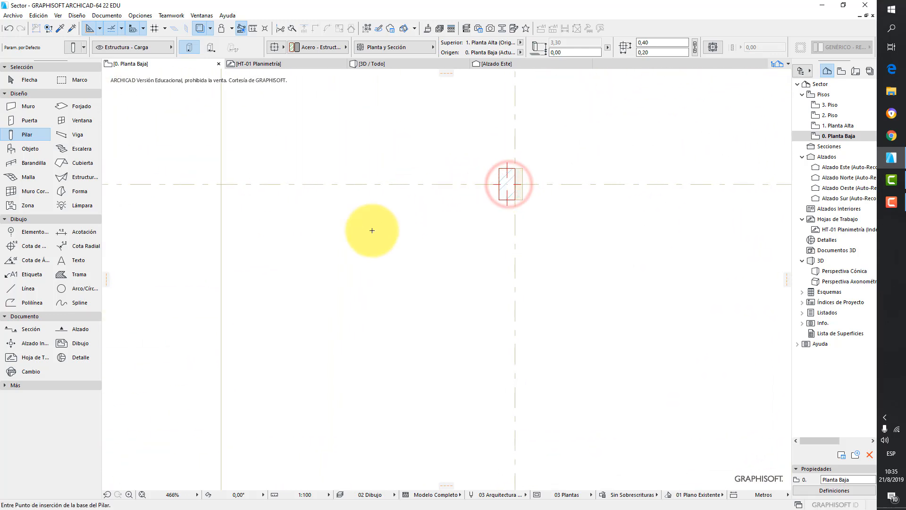
# - Select the last column and drag it slightly to the right along the axis
pyautogui.click(27, 79)
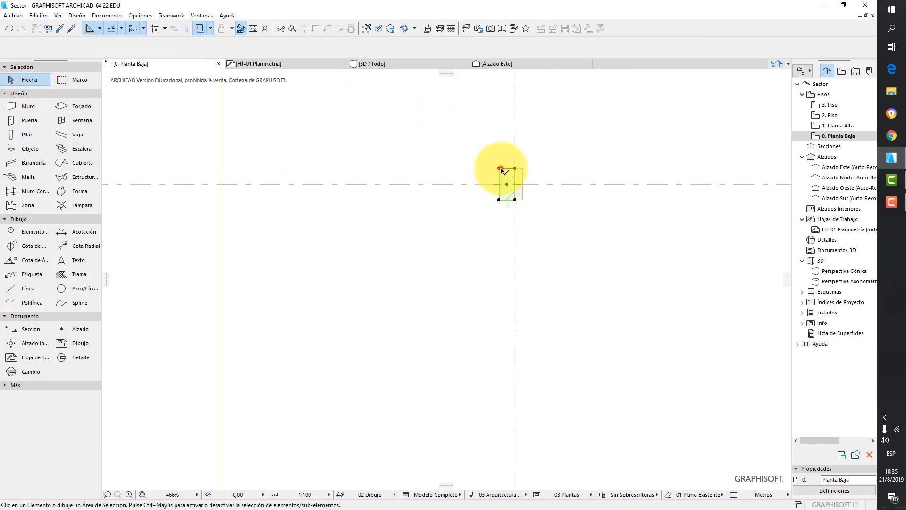
pyautogui.click(502, 170)
pyautogui.rightClick(412, 202)
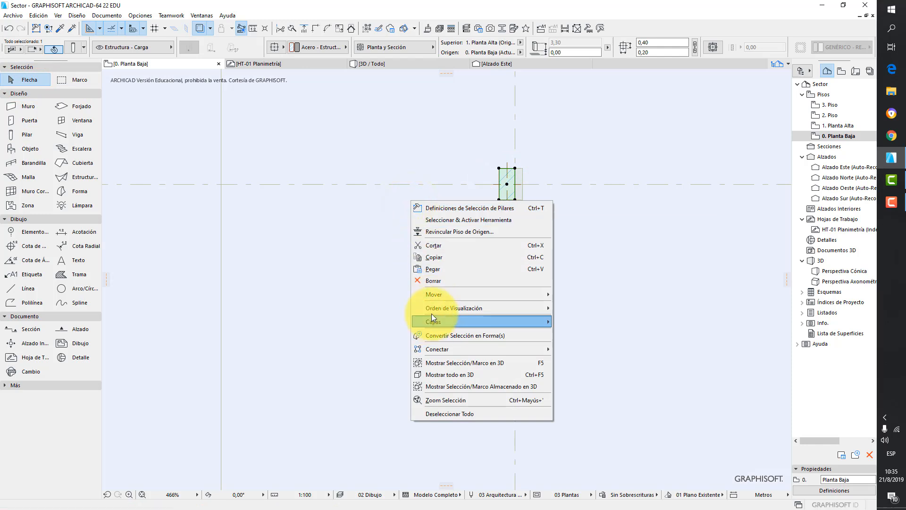
pyautogui.click(434, 295)
pyautogui.click(575, 294)
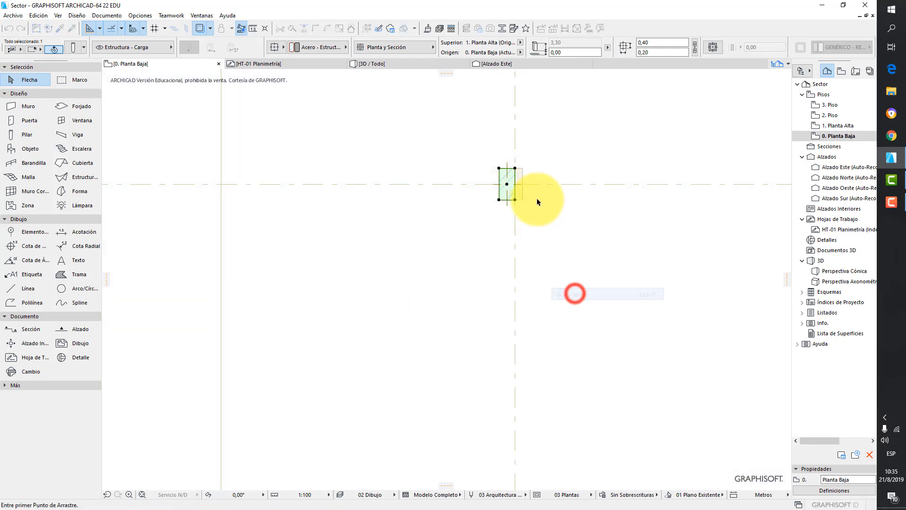
pyautogui.click(515, 168)
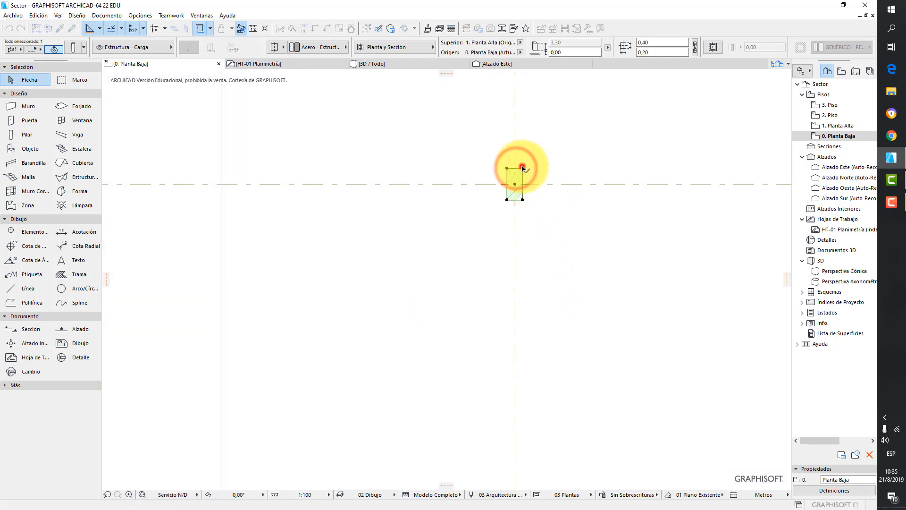
pyautogui.click(523, 168)
pyautogui.press('Escape')
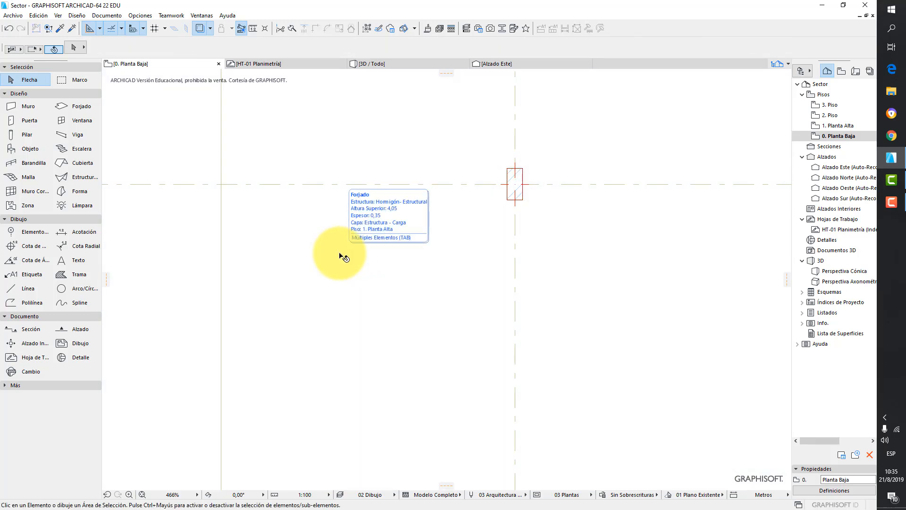
# - Place another column at the grid intersection below the Servicios label
pyautogui.click(343, 257)
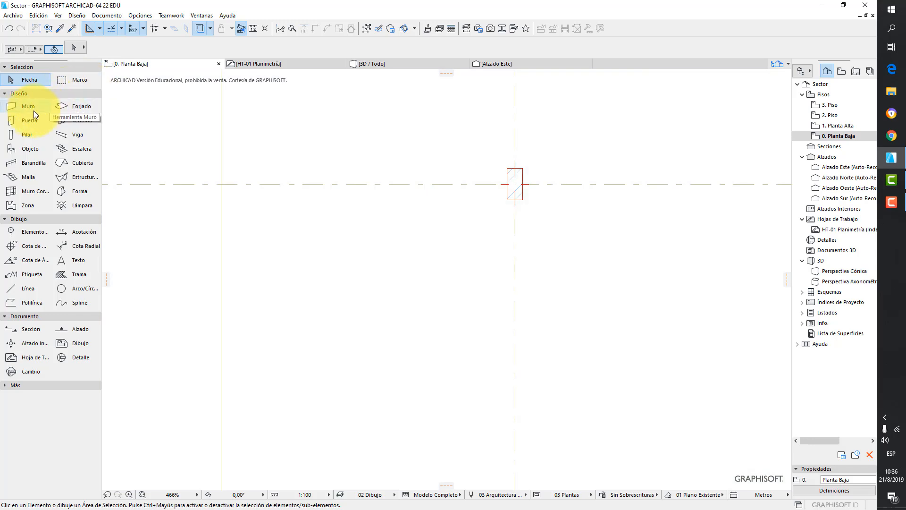
pyautogui.click(17, 134)
pyautogui.scroll(-1, 501, 159)
pyautogui.moveTo(426, 170); pyautogui.dragTo(158, 216, button='middle')
pyautogui.moveTo(671, 206); pyautogui.dragTo(529, 234, button='middle')
pyautogui.scroll(1, 502, 255)
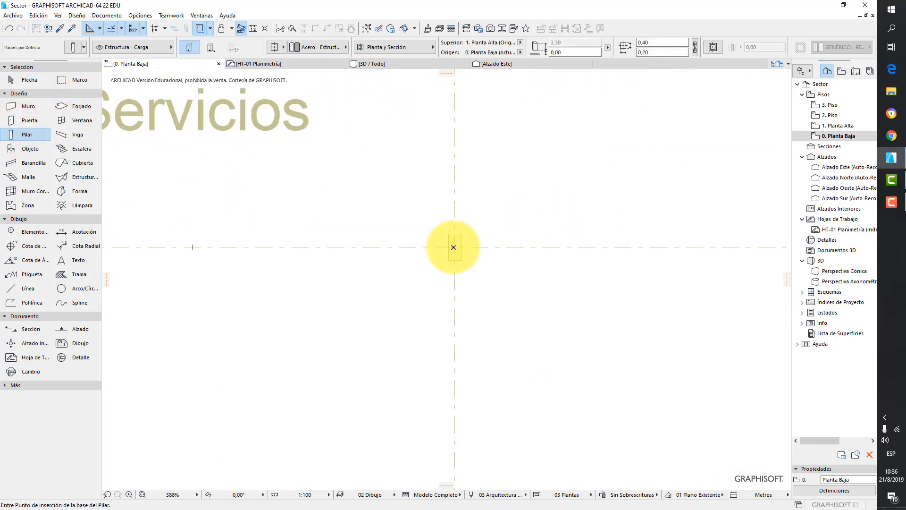
pyautogui.click(454, 247)
pyautogui.press('Escape')
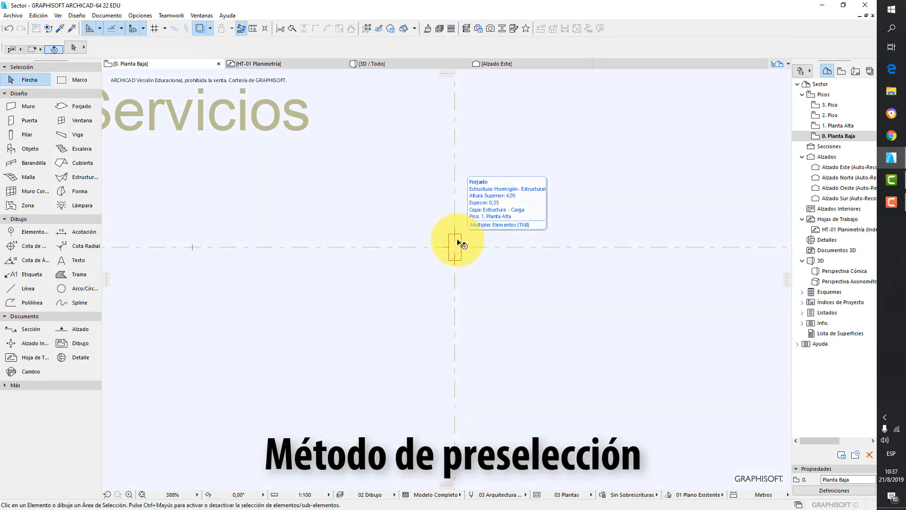
# - Select and deselect the slab beneath the new column using preselection
pyautogui.click(459, 242)
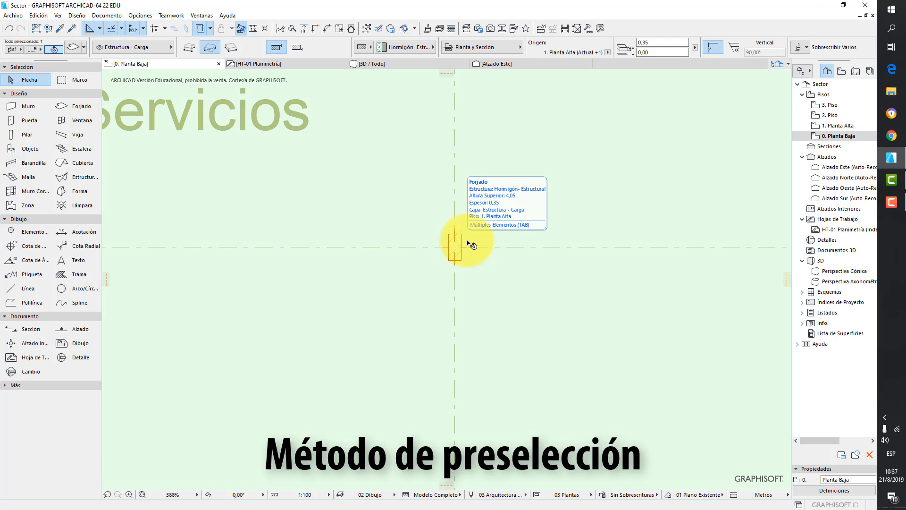
pyautogui.click(461, 244)
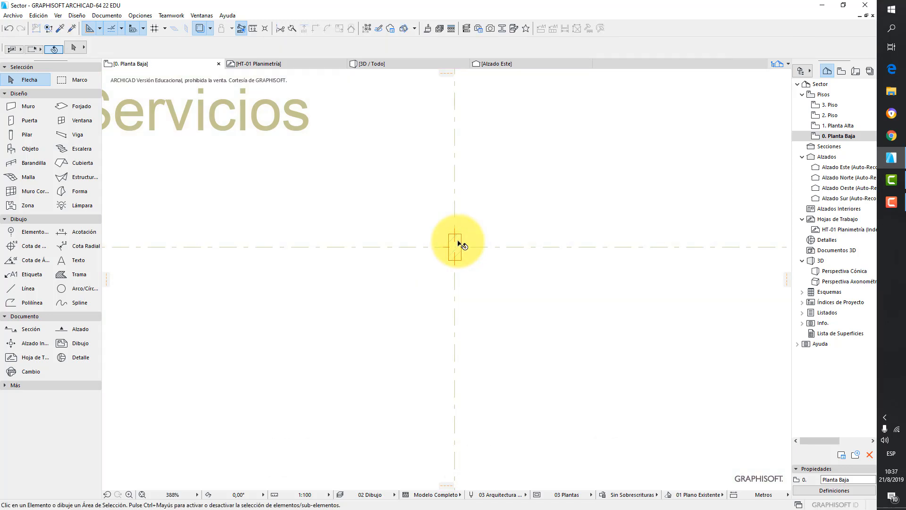
# - Inspect the column and the slab at the grid intersection below the Servicios label by selecting and deselecting them
pyautogui.click(461, 244)
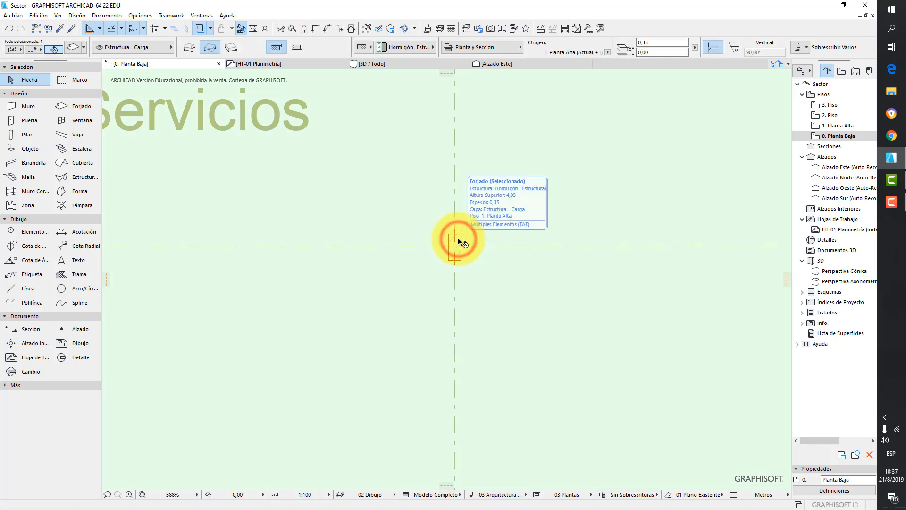
pyautogui.click(461, 244)
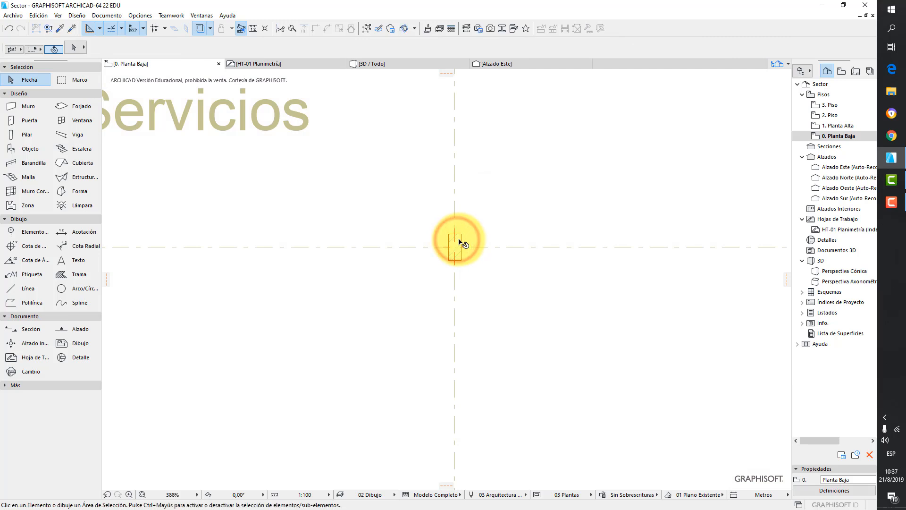
pyautogui.click(460, 243)
pyautogui.click(461, 243)
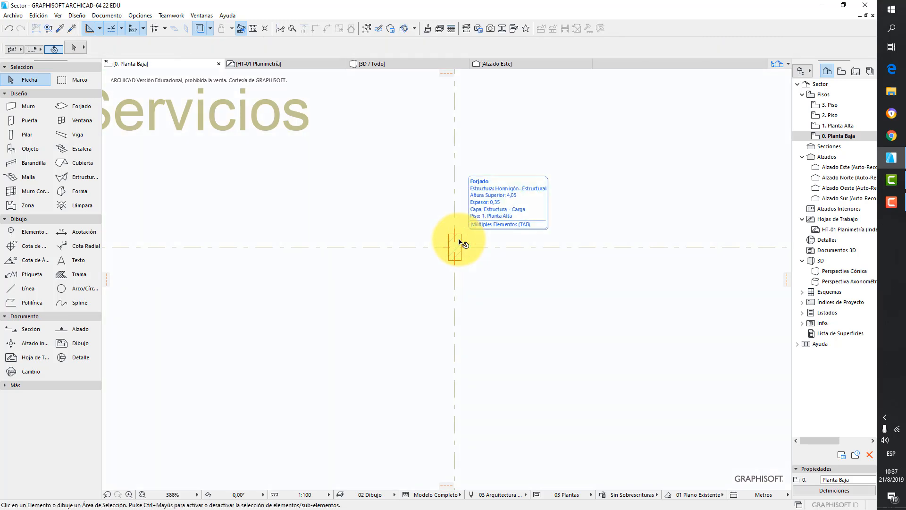
pyautogui.scroll(-8, 461, 242)
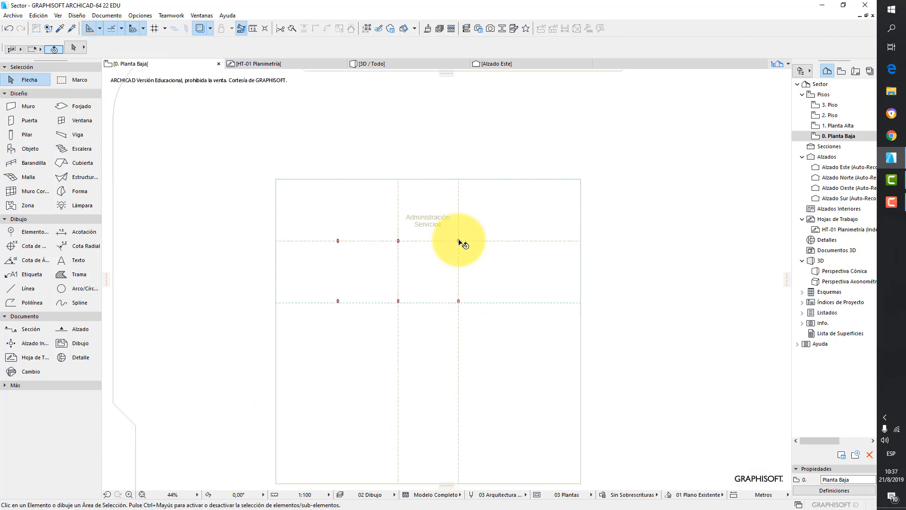
pyautogui.click(465, 234)
pyautogui.click(462, 231)
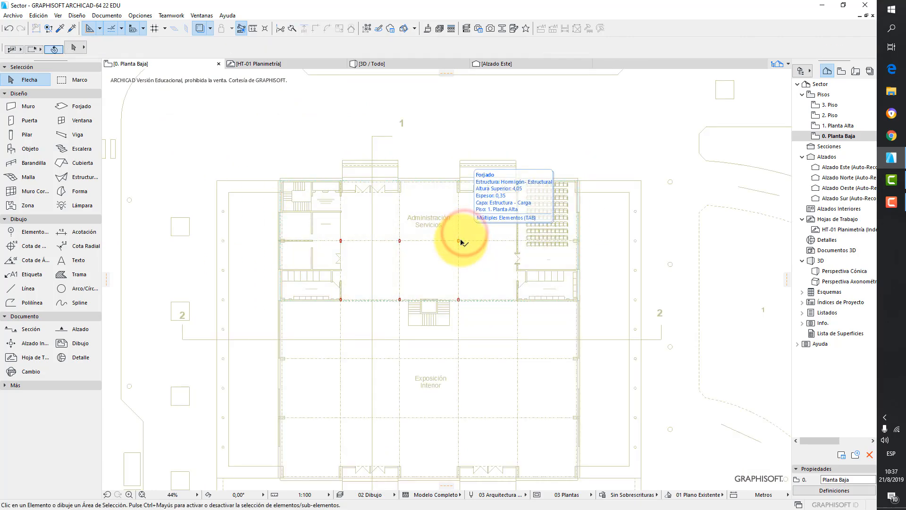
pyautogui.scroll(6, 453, 230)
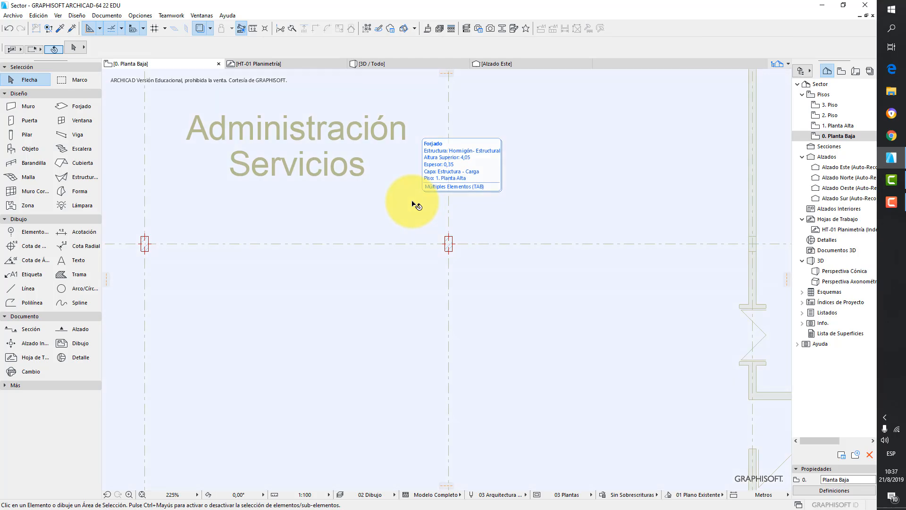
pyautogui.click(414, 204)
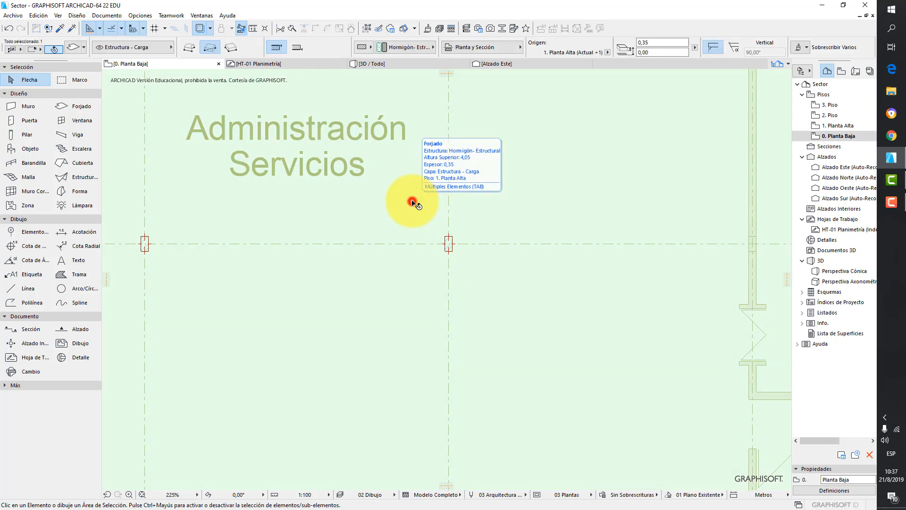
pyautogui.scroll(-5, 590, 186)
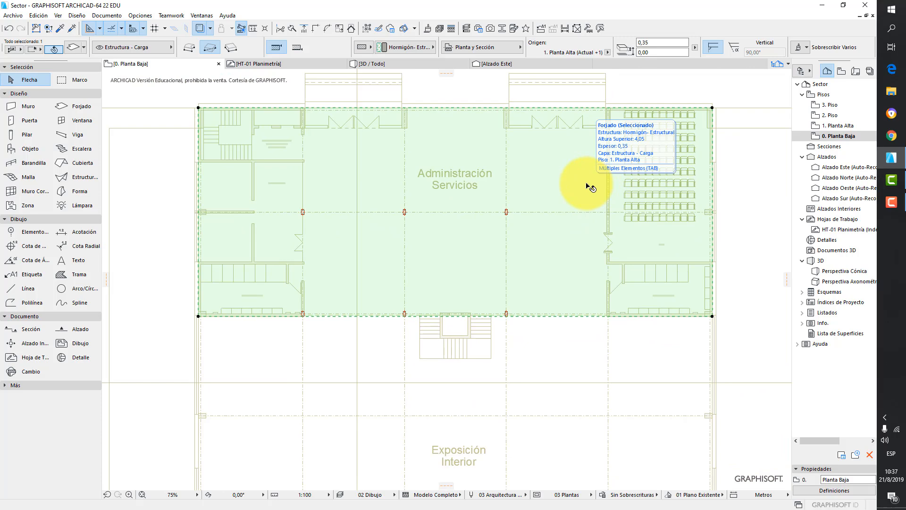
pyautogui.press('Escape')
pyautogui.scroll(3, 511, 213)
pyautogui.scroll(-3, 554, 250)
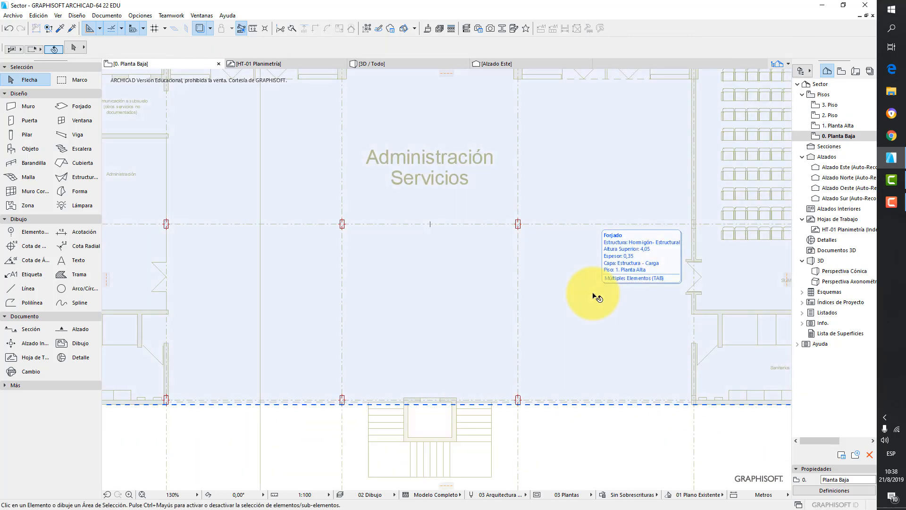
pyautogui.scroll(10, 583, 279)
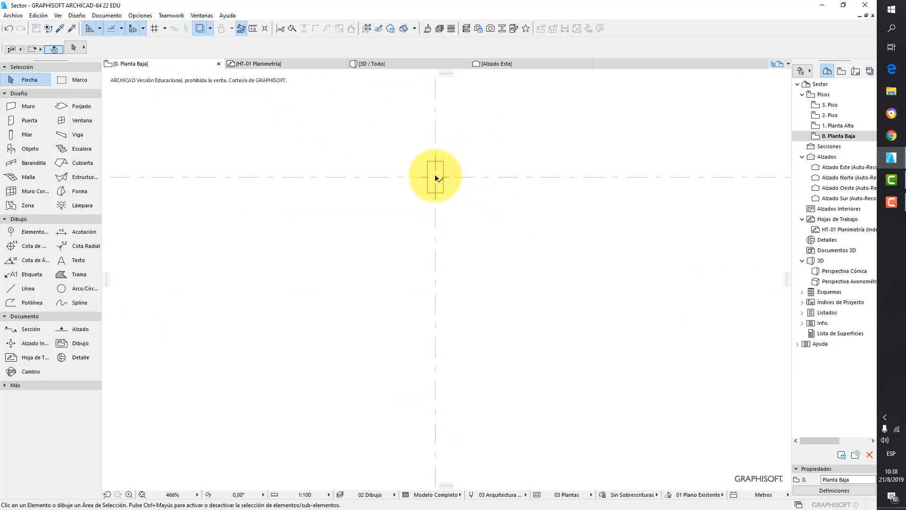
pyautogui.click(435, 177)
pyautogui.press('Escape')
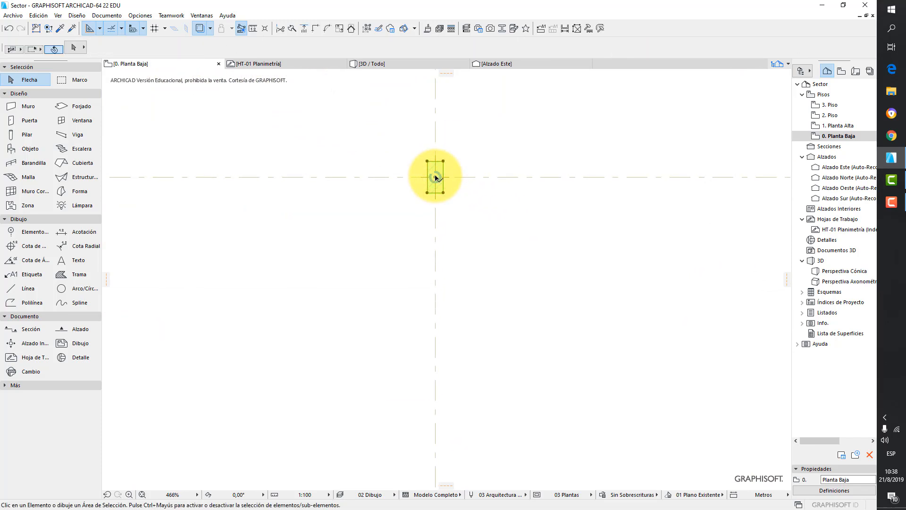
pyautogui.click(444, 193)
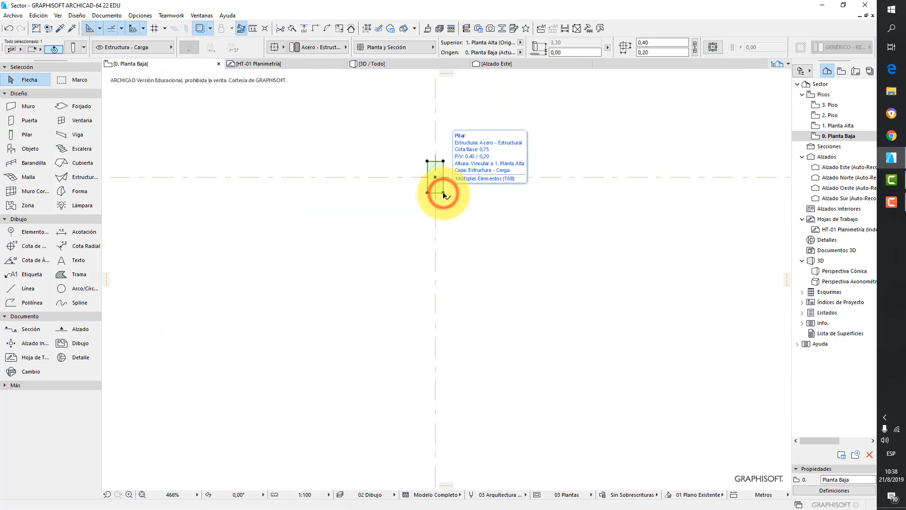
pyautogui.press('Escape')
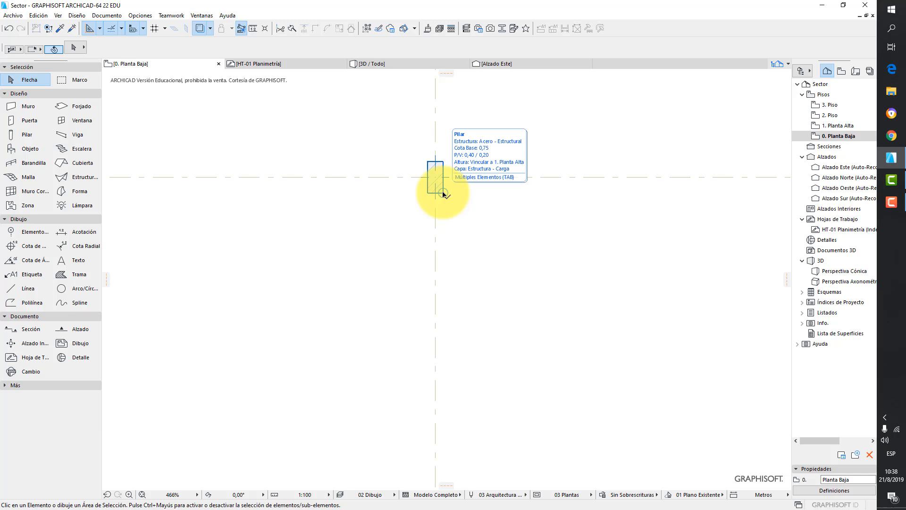
pyautogui.click(443, 194)
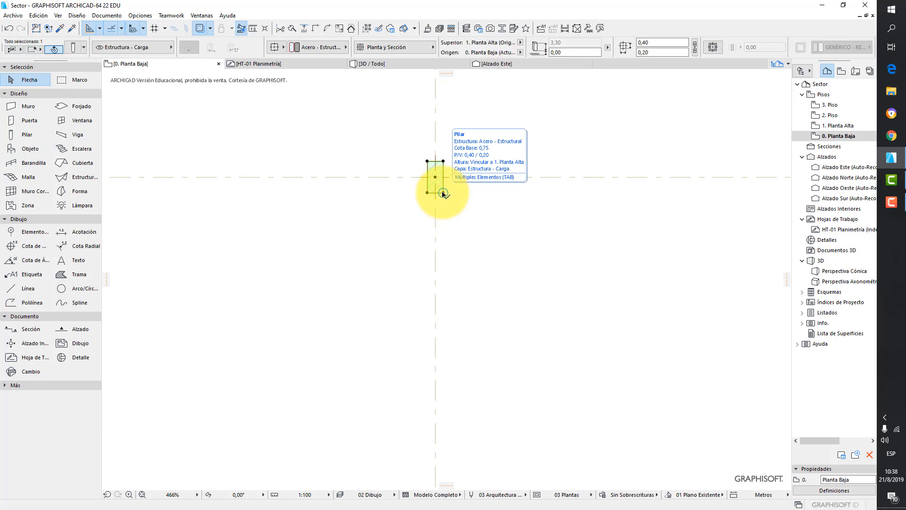
pyautogui.press('Escape')
# - Place two more steel columns at the right-hand grid intersections of the Administración Servicios area with the Column tool
pyautogui.scroll(-5, 493, 185)
pyautogui.moveTo(550, 193); pyautogui.dragTo(475, 219, button='middle')
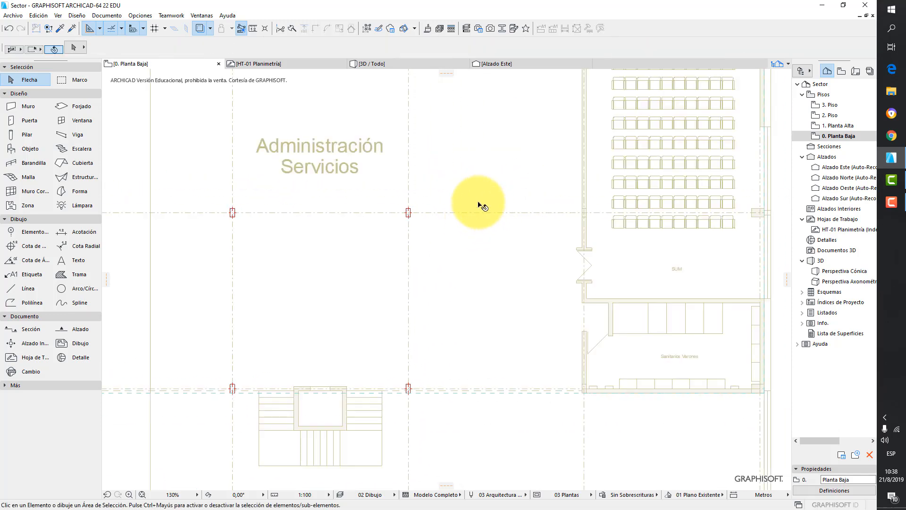
pyautogui.click(27, 134)
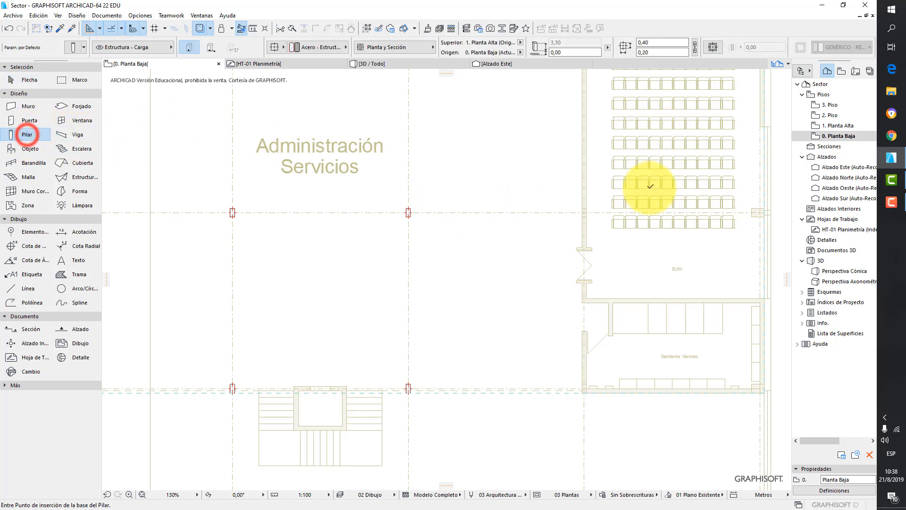
pyautogui.scroll(5, 651, 186)
pyautogui.click(547, 240)
pyautogui.scroll(-6, 581, 223)
pyautogui.moveTo(553, 249); pyautogui.dragTo(552, 173, button='middle')
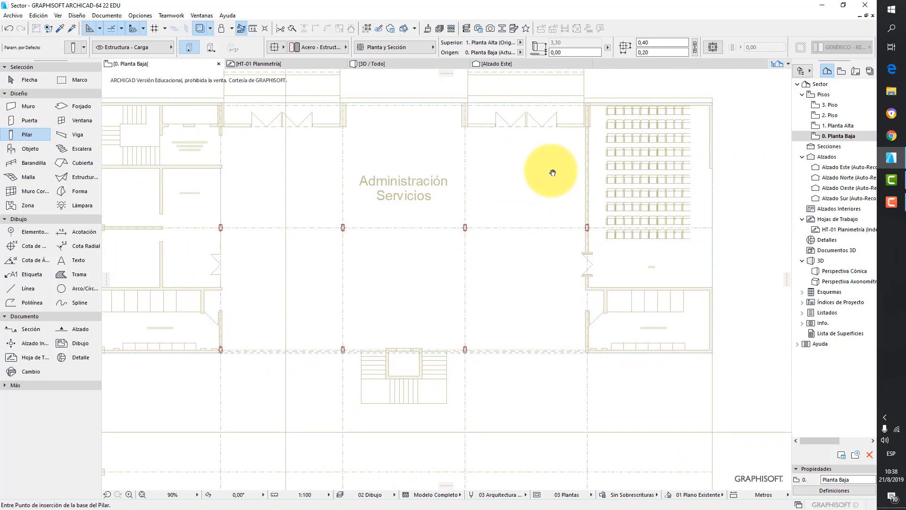
pyautogui.scroll(6, 572, 367)
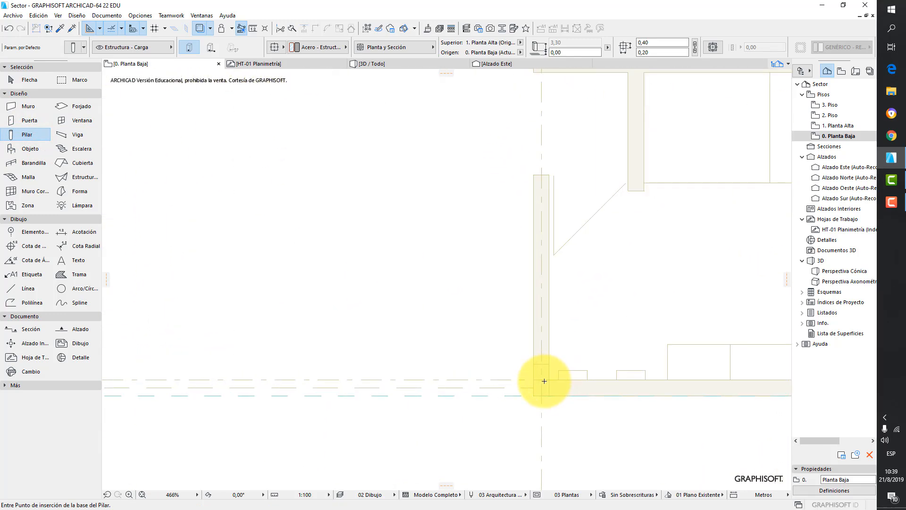
pyautogui.click(542, 379)
pyautogui.scroll(-7, 577, 330)
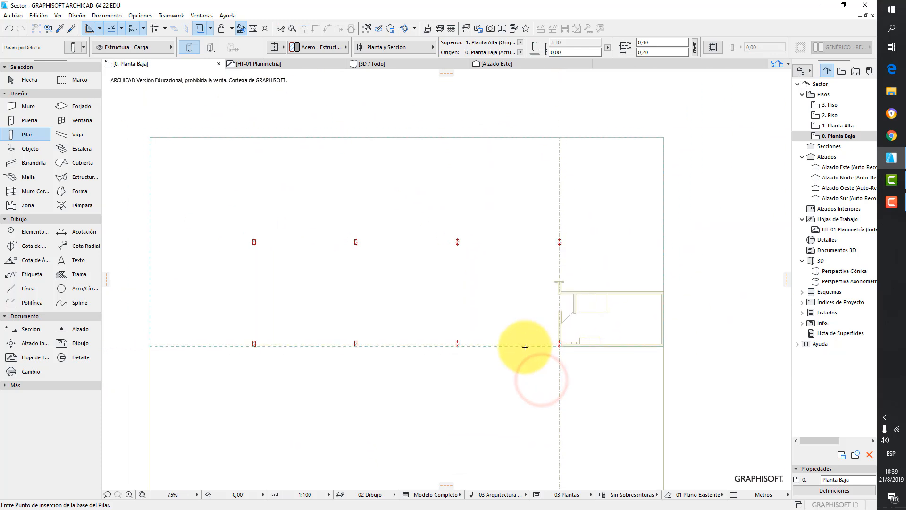
# - Review the new columns and slabs in the east and north elevations and in the 3D perspective
pyautogui.click(846, 168)
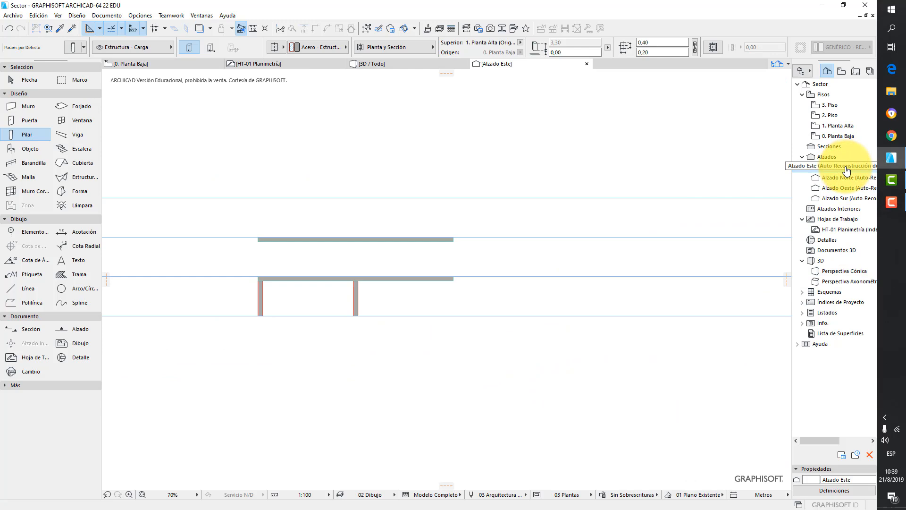
pyautogui.click(847, 176)
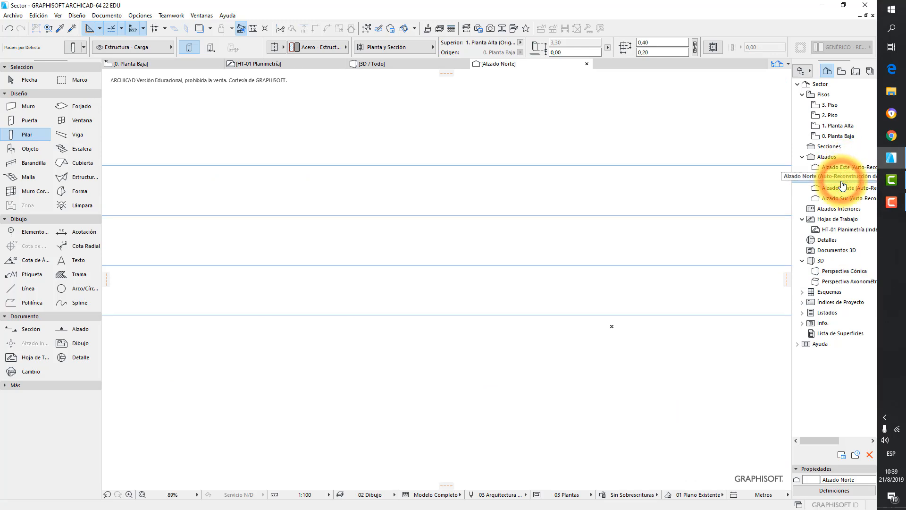
pyautogui.scroll(-3, 306, 380)
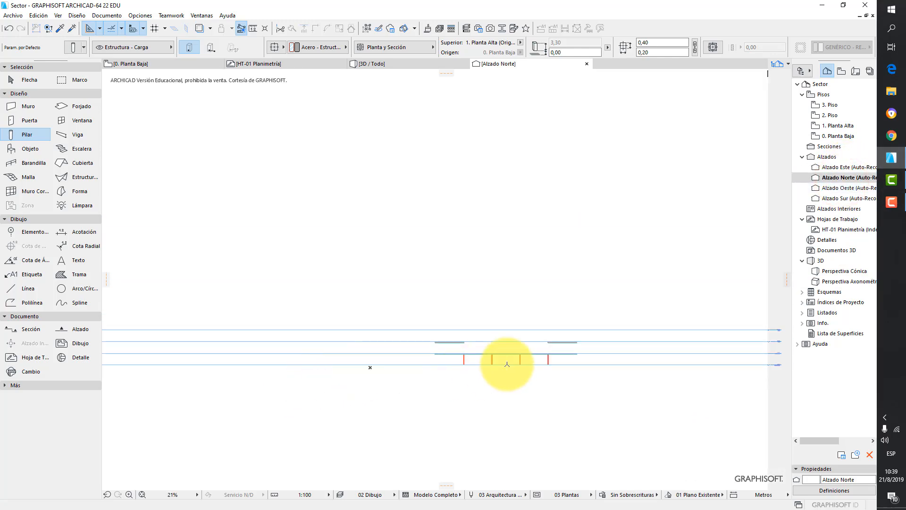
pyautogui.scroll(2, 533, 365)
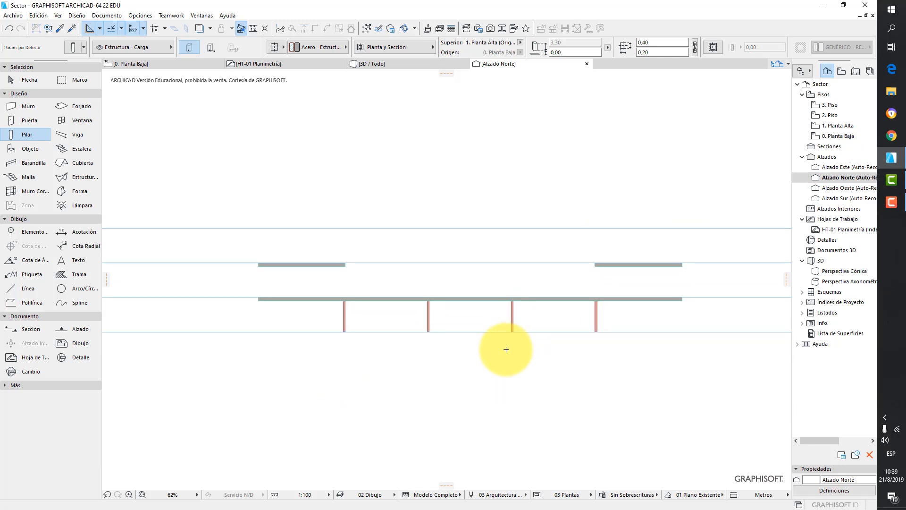
pyautogui.click(404, 64)
pyautogui.scroll(2, 537, 230)
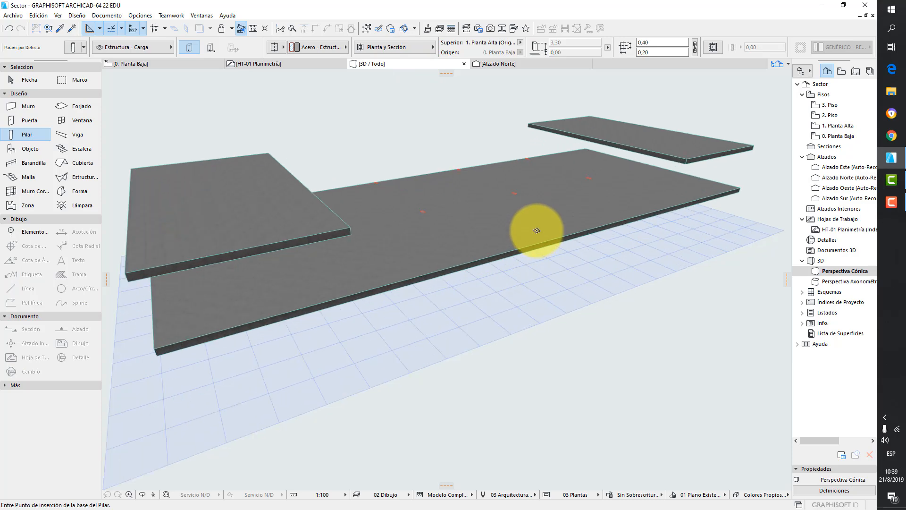
pyautogui.keyDown('shift'); pyautogui.moveTo(526, 224); pyautogui.dragTo(662, 263, button='middle'); pyautogui.keyUp('shift')
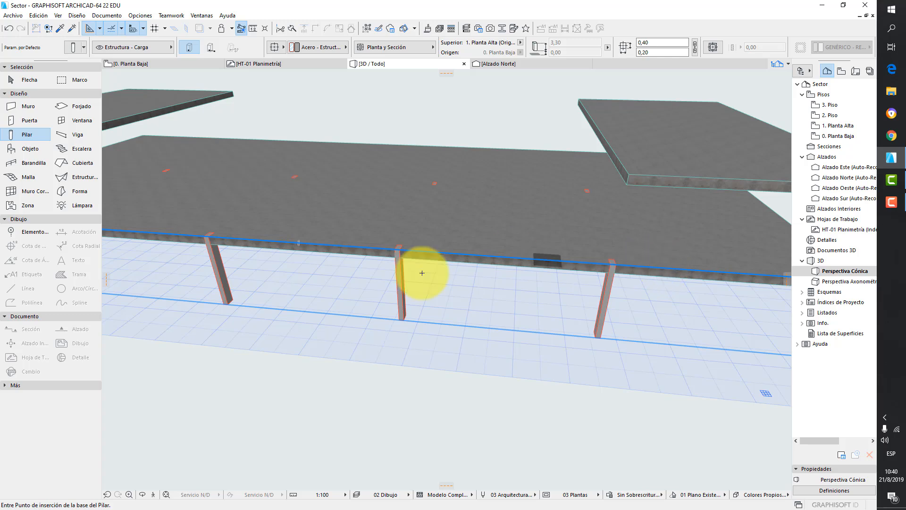
# - Select the two middle columns in 3D and link their top to 3. Piso in the column selection settings
pyautogui.click(22, 80)
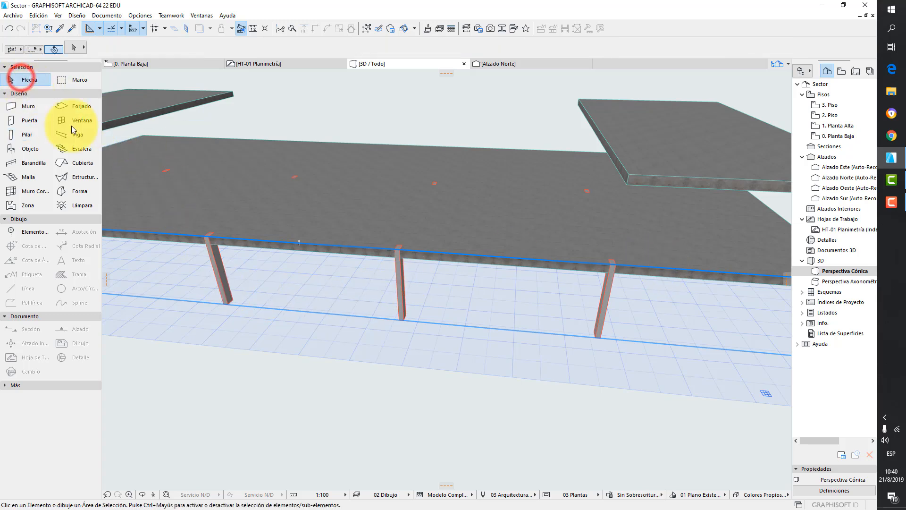
pyautogui.click(216, 272)
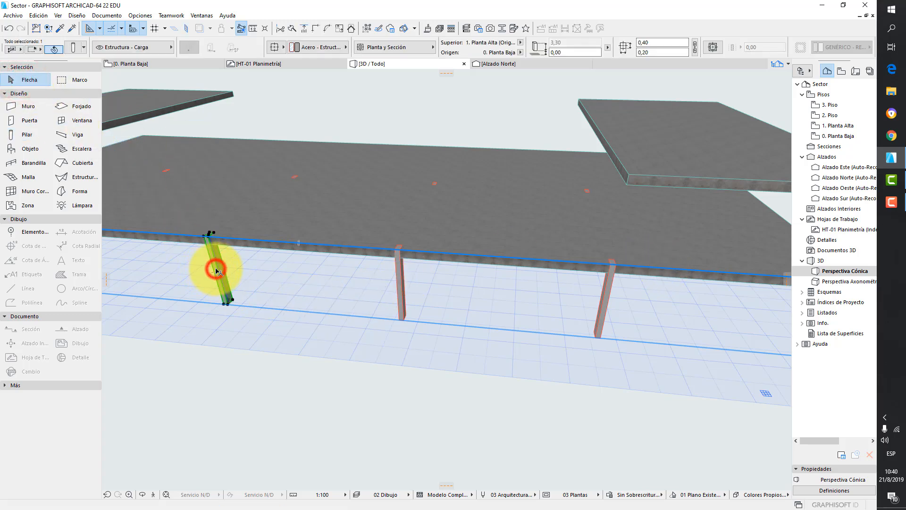
pyautogui.keyDown('shift'); pyautogui.click(403, 280); pyautogui.keyUp('shift')
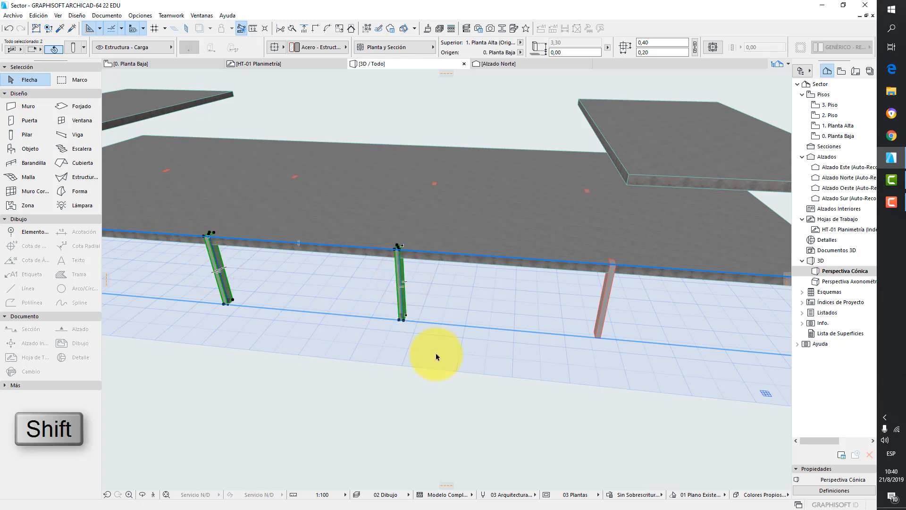
pyautogui.click(73, 47)
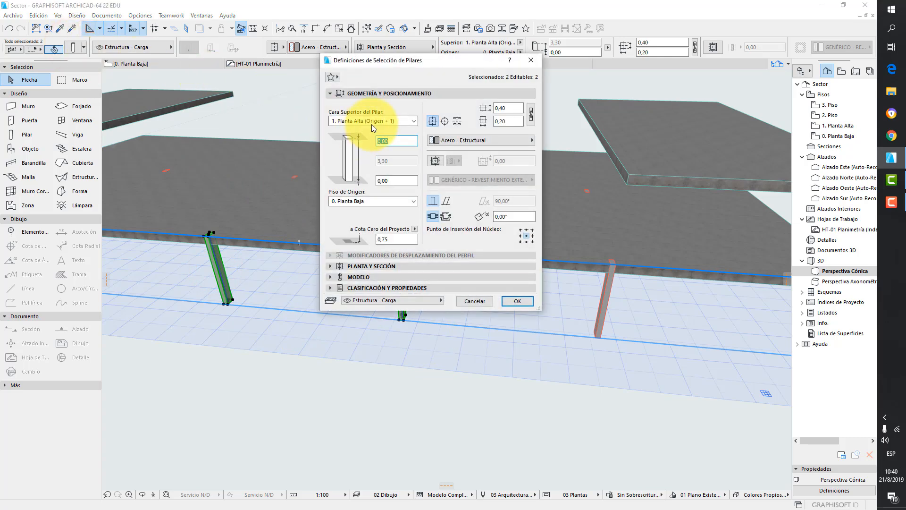
pyautogui.click(373, 122)
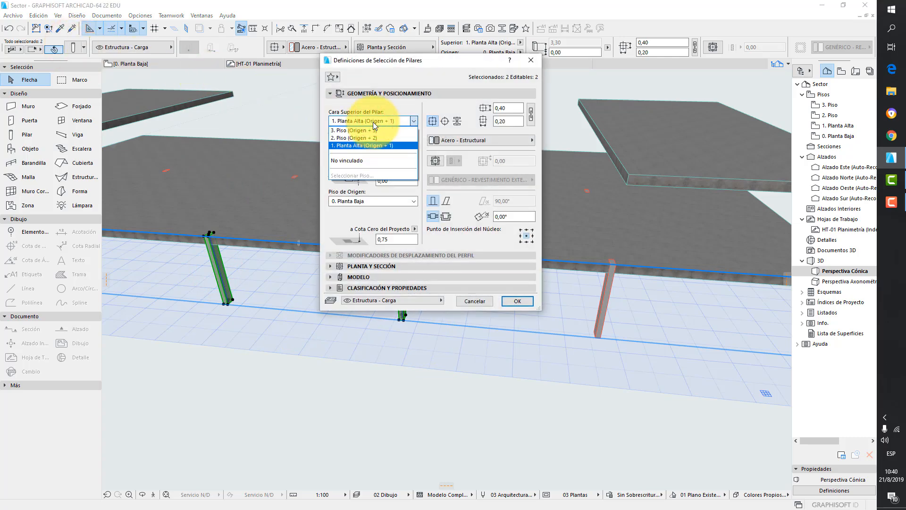
pyautogui.click(364, 130)
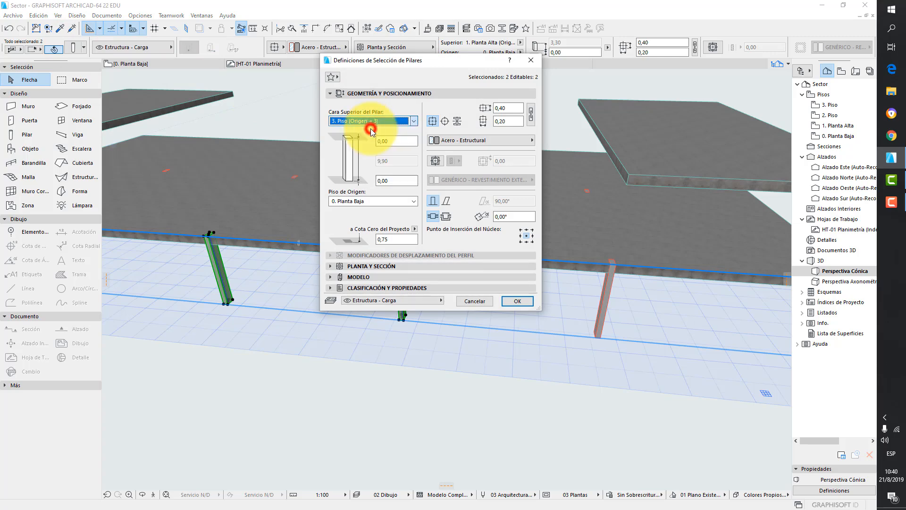
pyautogui.click(517, 301)
# - Select the four outer columns and link their top to 2. Piso in the column selection settings
pyautogui.scroll(-5, 538, 255)
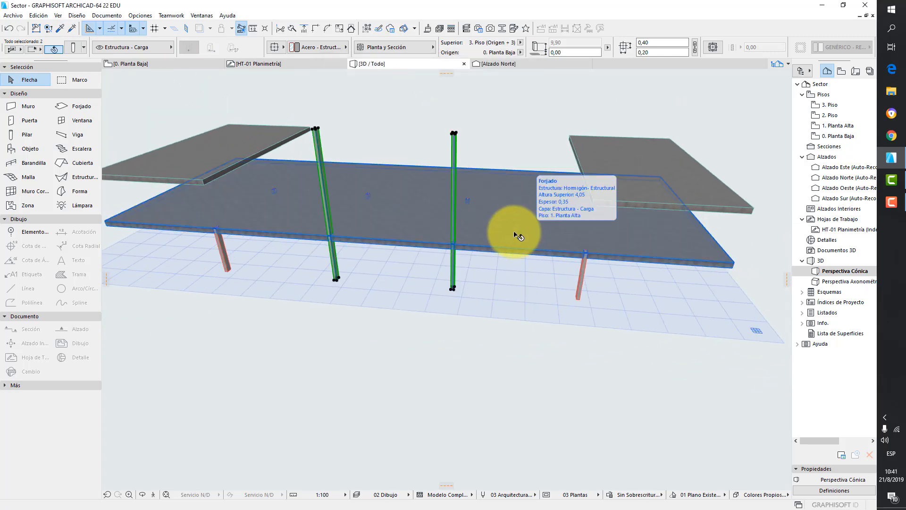
pyautogui.click(513, 159)
pyautogui.keyDown('shift'); pyautogui.moveTo(389, 227); pyautogui.dragTo(362, 195, button='middle'); pyautogui.keyUp('shift')
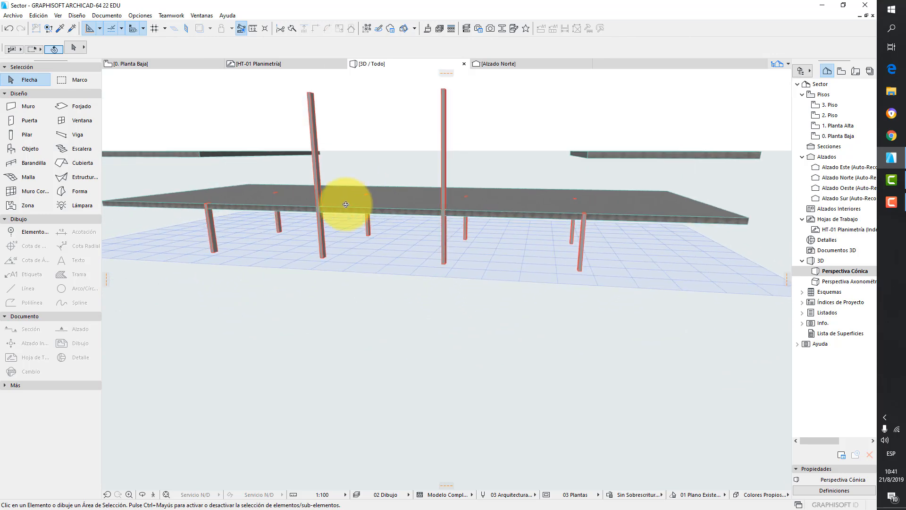
pyautogui.click(277, 226)
pyautogui.keyDown('shift'); pyautogui.click(215, 240); pyautogui.keyUp('shift')
pyautogui.keyDown('shift'); pyautogui.click(584, 243); pyautogui.keyUp('shift')
pyautogui.click(73, 48)
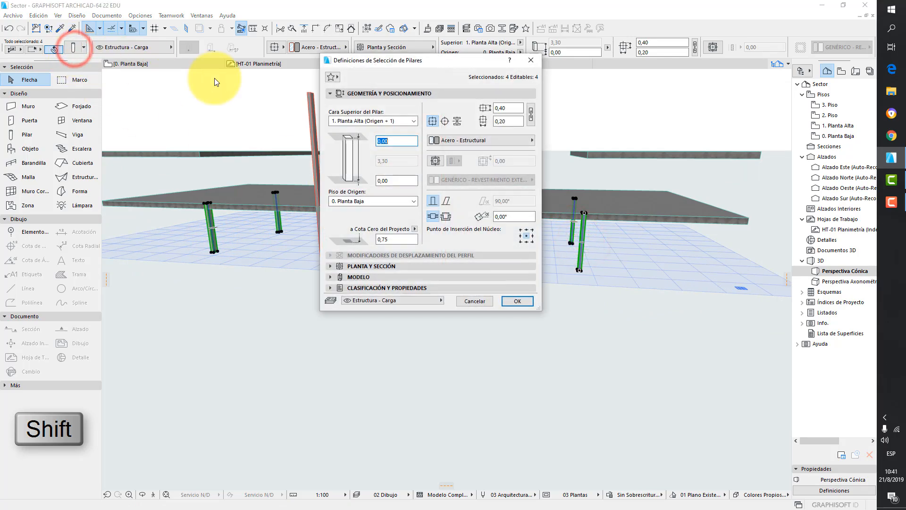
pyautogui.click(364, 121)
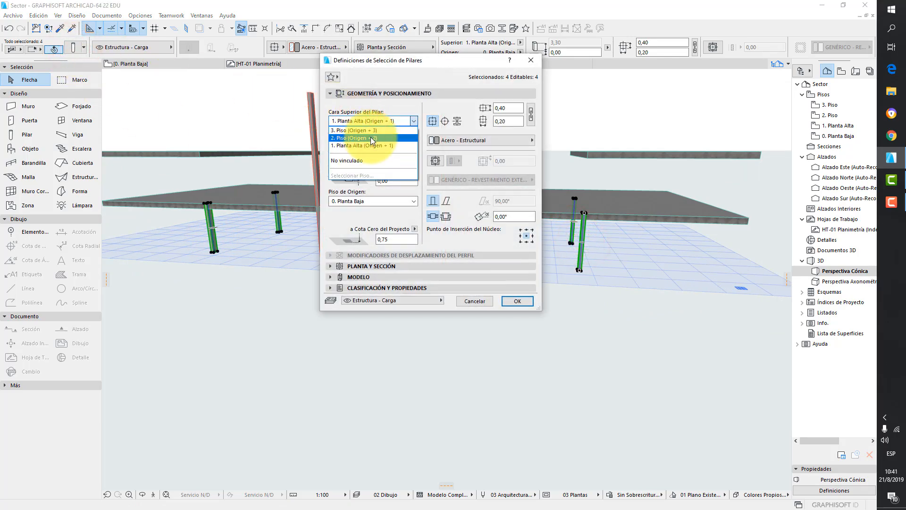
pyautogui.click(370, 137)
pyautogui.click(521, 307)
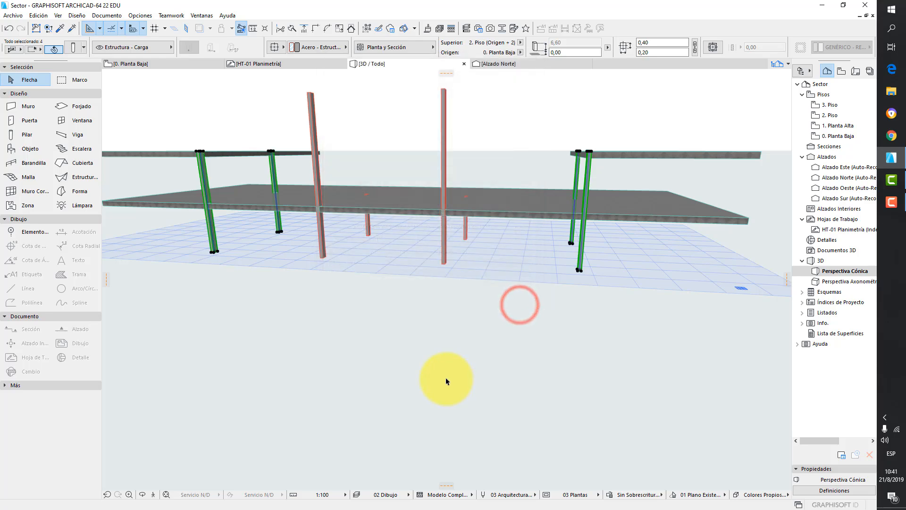
# - Select the two short middle columns under the first-floor slab and set their top offset to -0,30
pyautogui.click(446, 379)
pyautogui.scroll(-2, 466, 349)
pyautogui.keyDown('shift'); pyautogui.moveTo(461, 344); pyautogui.dragTo(455, 345, button='middle'); pyautogui.keyUp('shift')
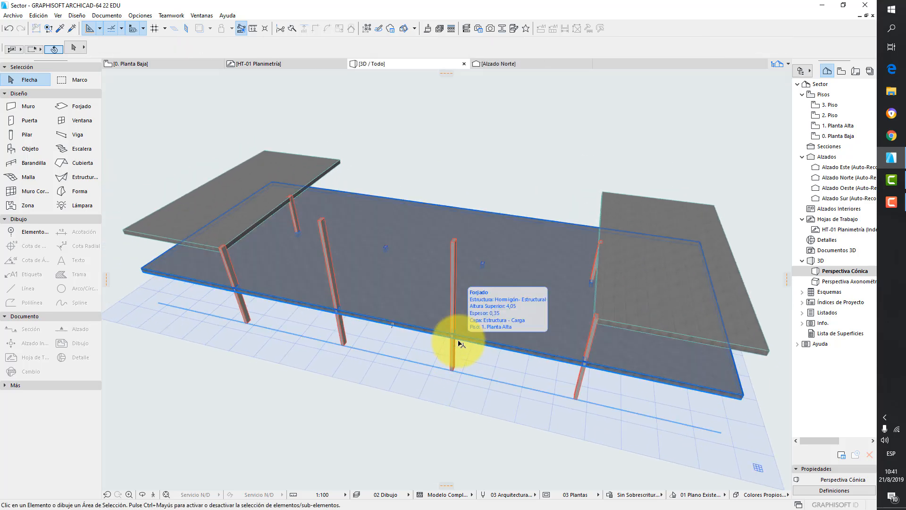
pyautogui.scroll(1, 396, 342)
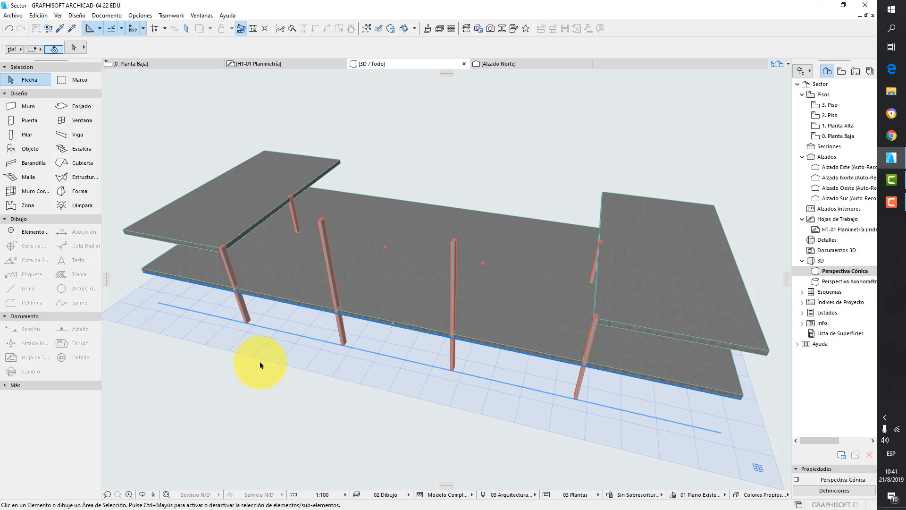
pyautogui.keyDown('shift'); pyautogui.moveTo(471, 192); pyautogui.dragTo(489, 100, button='middle'); pyautogui.keyUp('shift')
pyautogui.keyDown('shift'); pyautogui.click(383, 305); pyautogui.keyUp('shift')
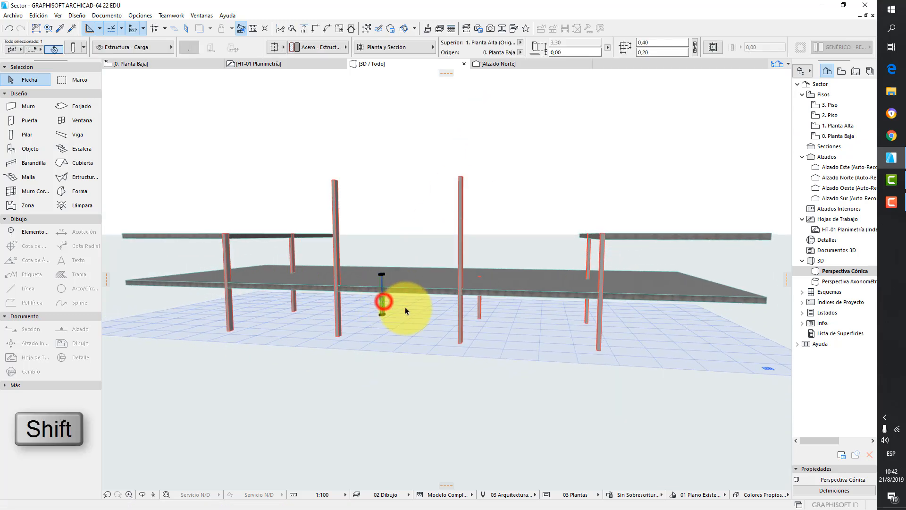
pyautogui.keyDown('shift'); pyautogui.click(480, 306); pyautogui.keyUp('shift')
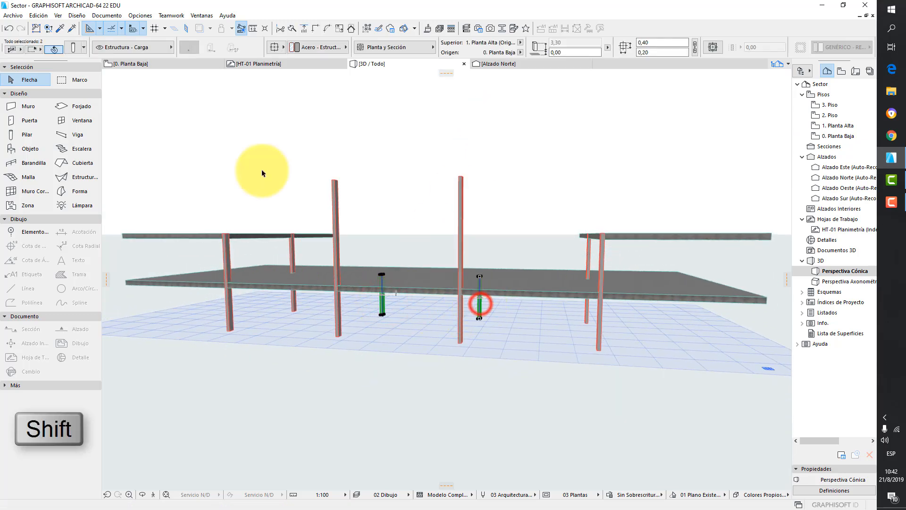
pyautogui.click(77, 47)
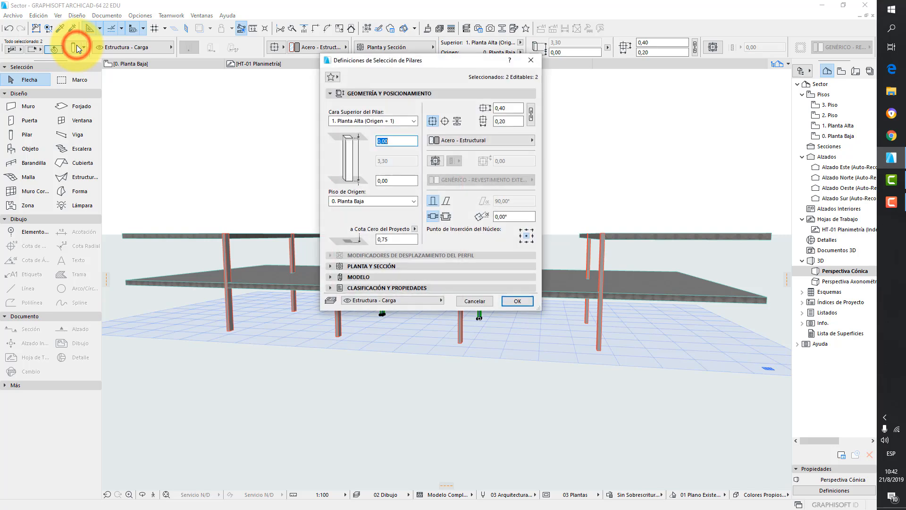
pyautogui.click(388, 141)
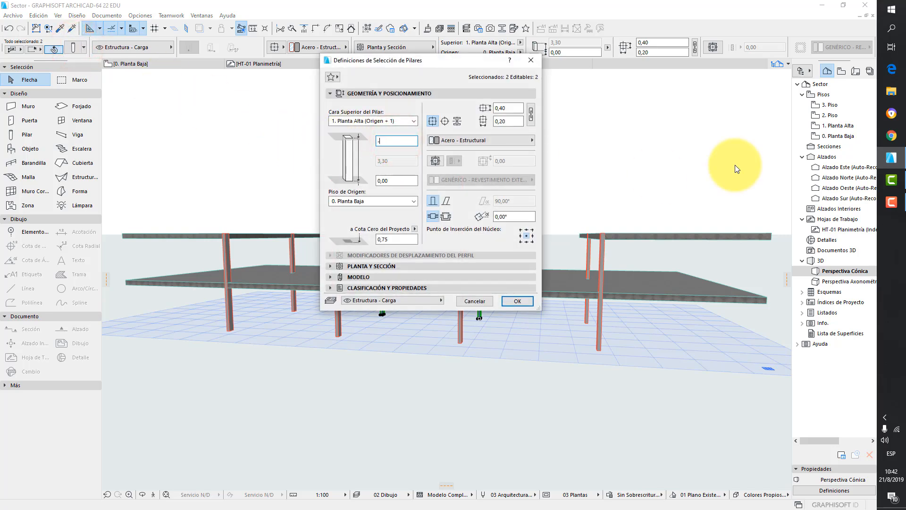
pyautogui.write('-0,30')
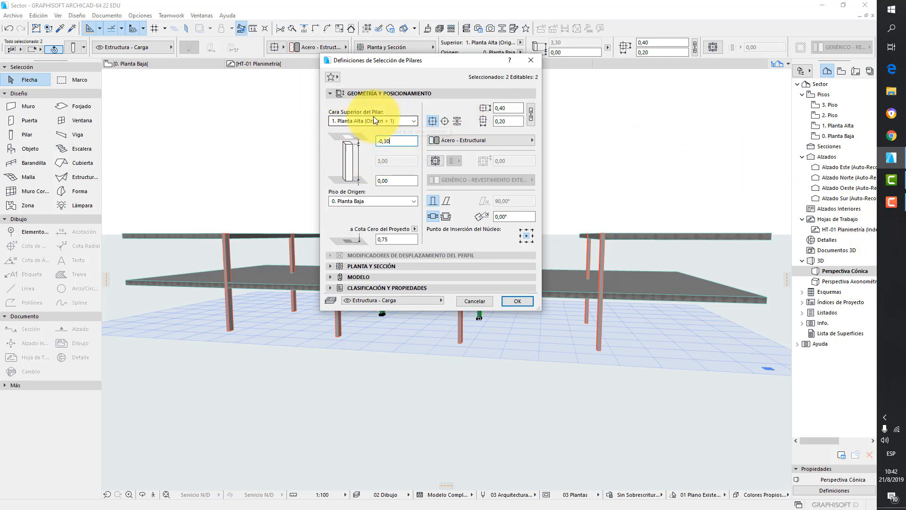
pyautogui.click(523, 304)
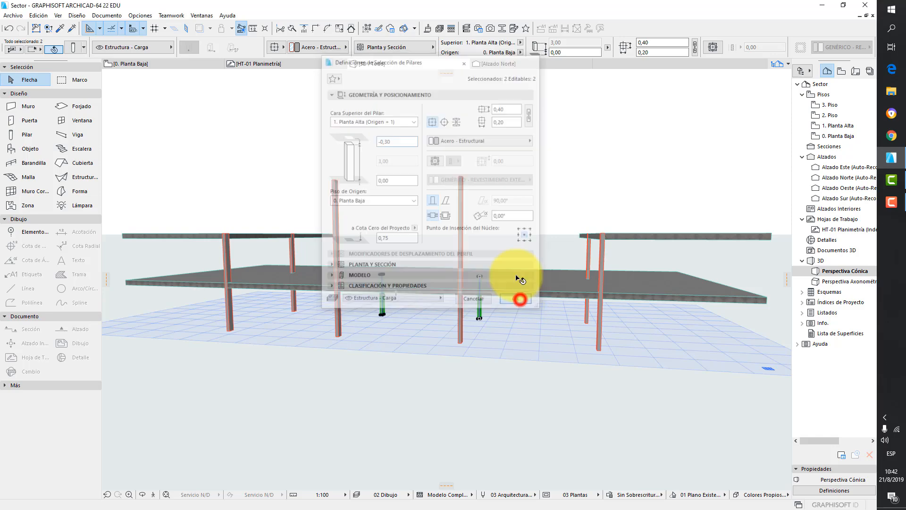
# - Stretch the front-right column's top node down to the underside of the upper slab
pyautogui.click(510, 178)
pyautogui.moveTo(524, 281); pyautogui.dragTo(497, 257)
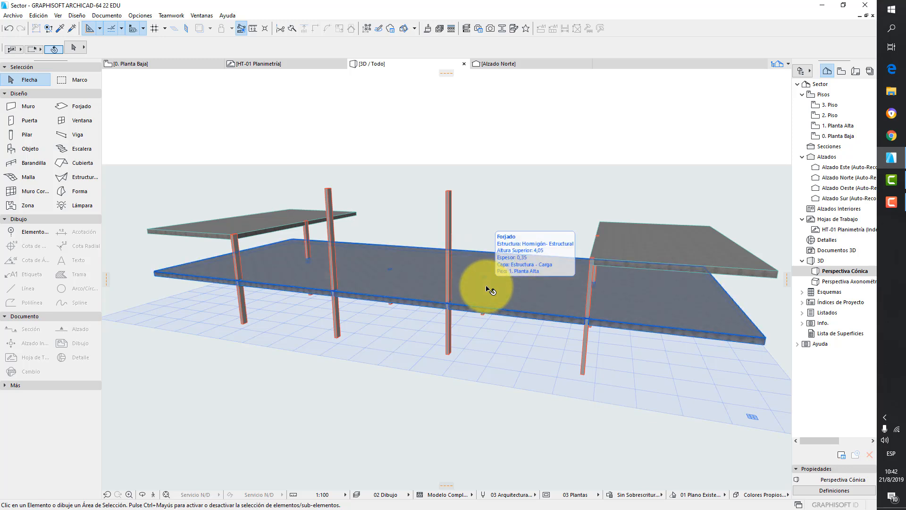
pyautogui.scroll(3, 588, 263)
pyautogui.scroll(-5, 606, 288)
pyautogui.click(589, 284)
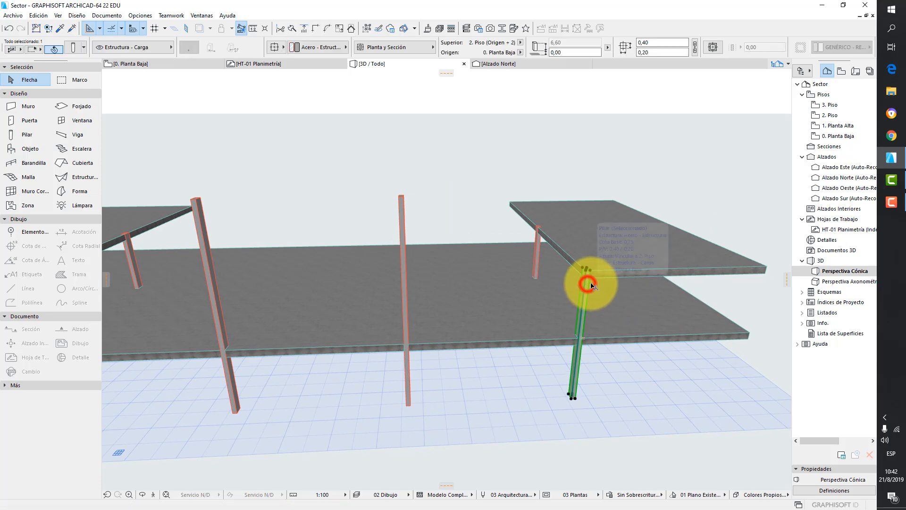
pyautogui.scroll(5, 591, 285)
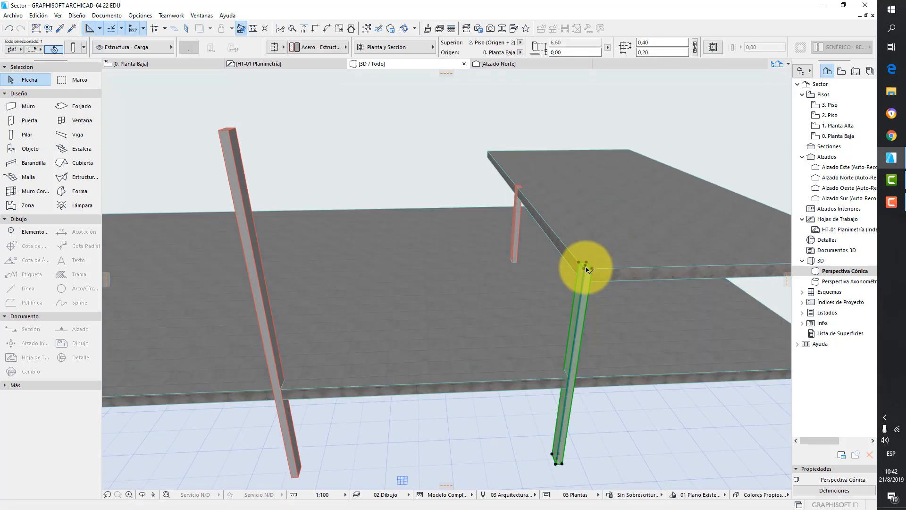
pyautogui.click(586, 267)
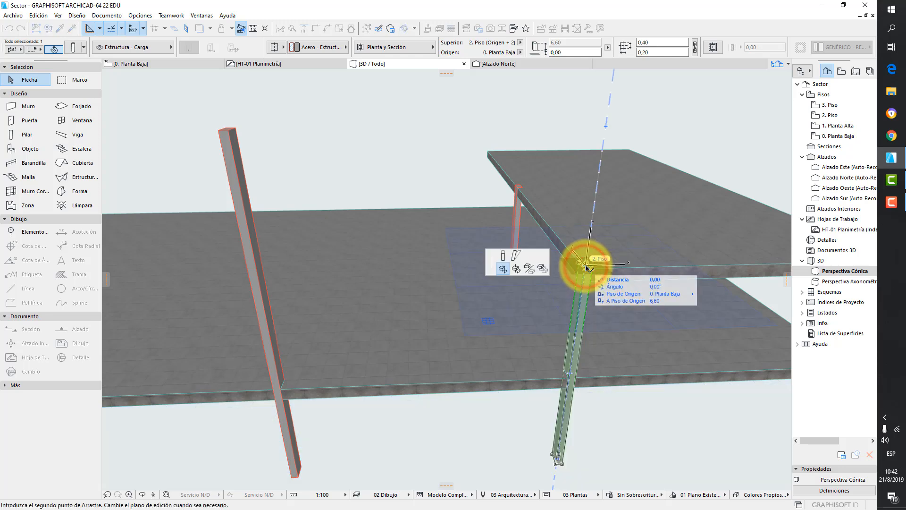
pyautogui.click(502, 254)
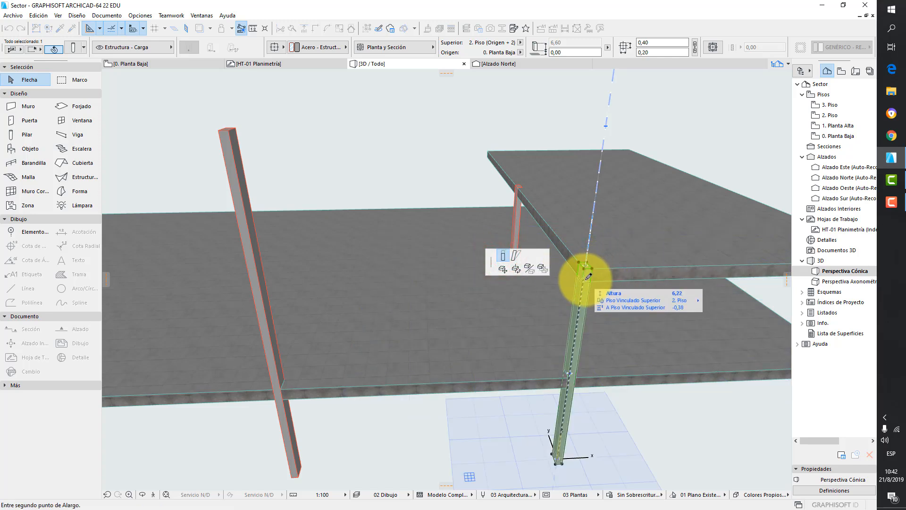
pyautogui.click(583, 279)
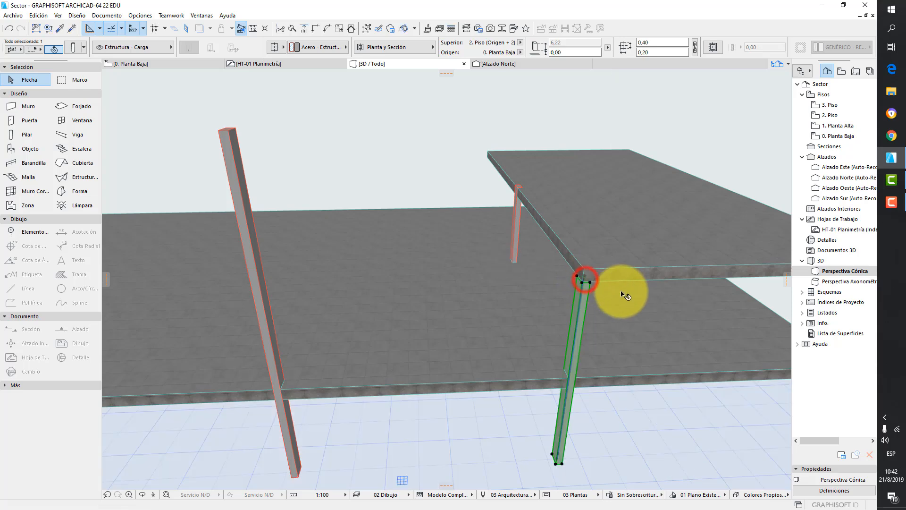
pyautogui.click(633, 420)
pyautogui.scroll(2, 609, 312)
pyautogui.scroll(-3, 607, 264)
pyautogui.scroll(3, 603, 265)
pyautogui.click(585, 284)
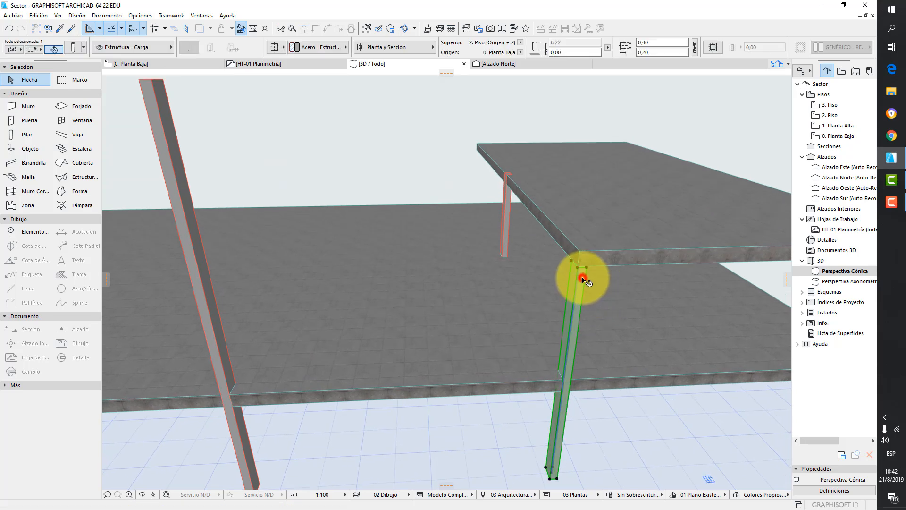
pyautogui.scroll(4, 586, 274)
pyautogui.scroll(1, 574, 263)
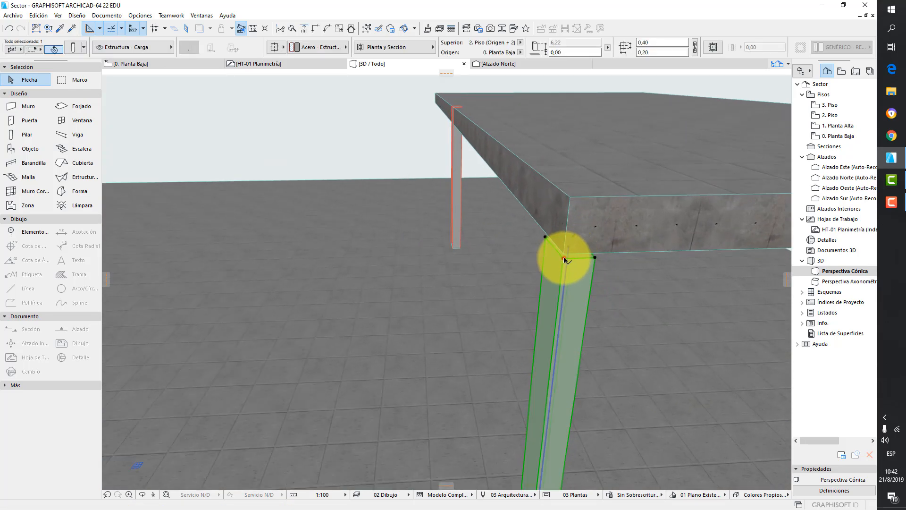
pyautogui.click(566, 260)
pyautogui.click(503, 255)
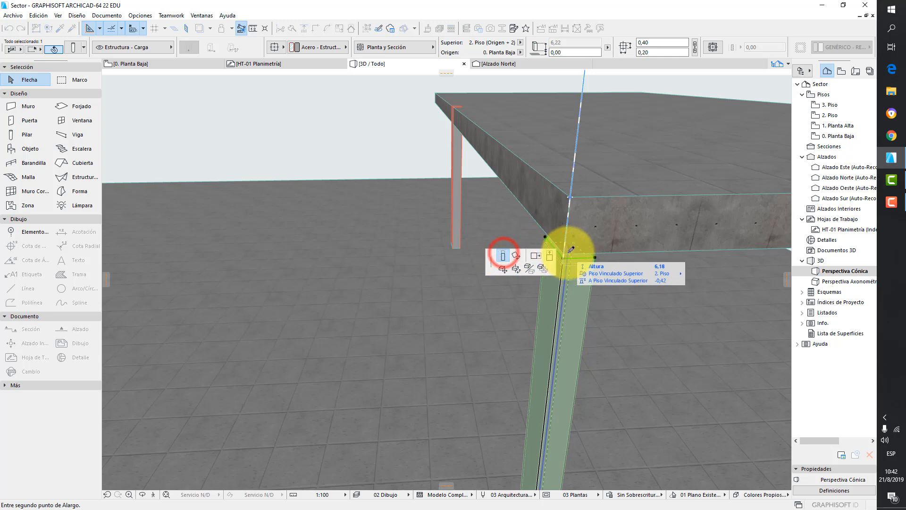
pyautogui.click(567, 252)
pyautogui.click(417, 155)
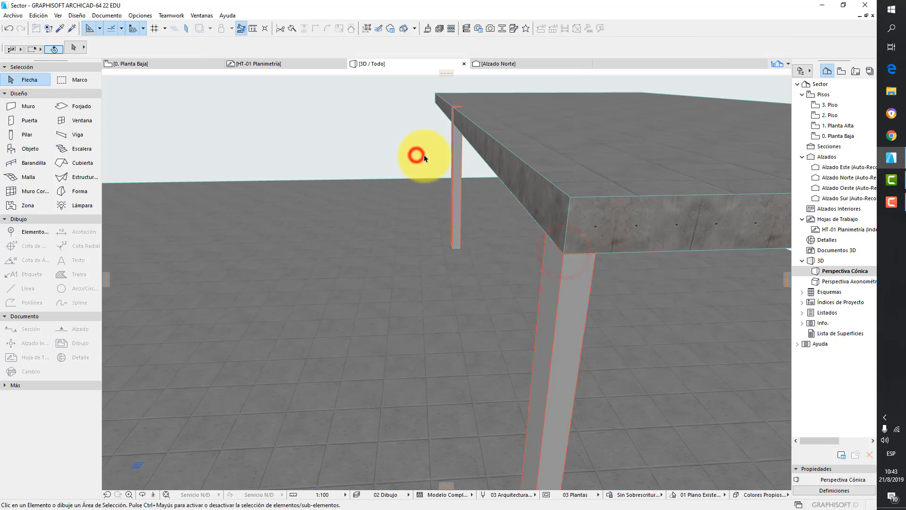
# - Stretch the rear-right column's top down to the underside of the upper slab
pyautogui.scroll(-3, 513, 210)
pyautogui.click(465, 156)
pyautogui.scroll(2, 469, 131)
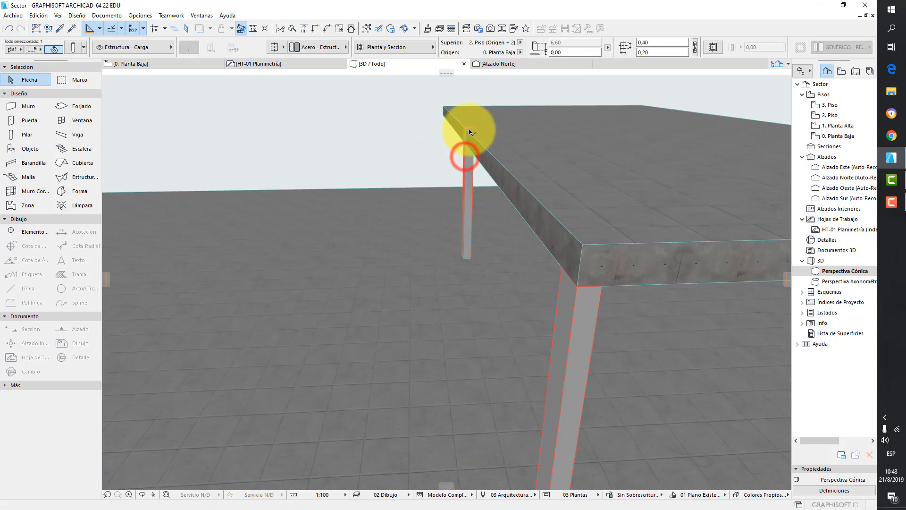
pyautogui.scroll(2, 469, 130)
pyautogui.keyDown('shift'); pyautogui.moveTo(486, 139); pyautogui.dragTo(520, 137, button='middle'); pyautogui.keyUp('shift')
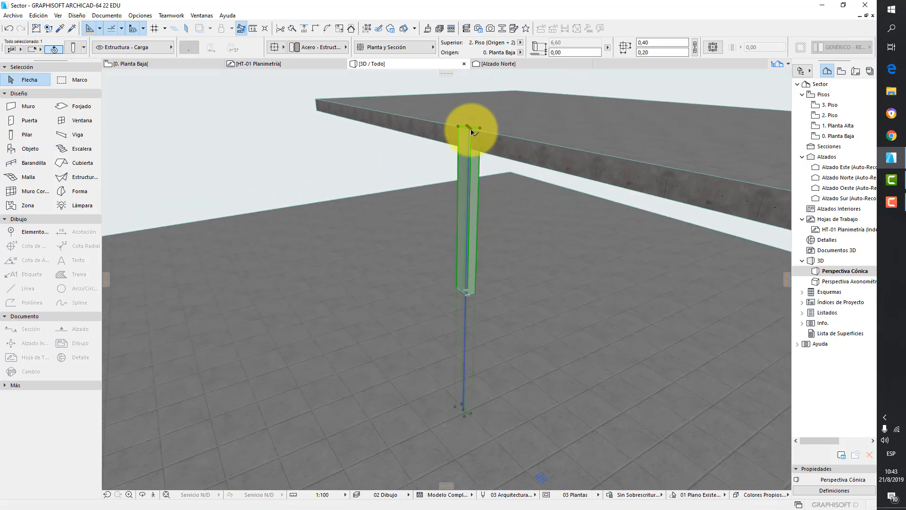
pyautogui.click(471, 132)
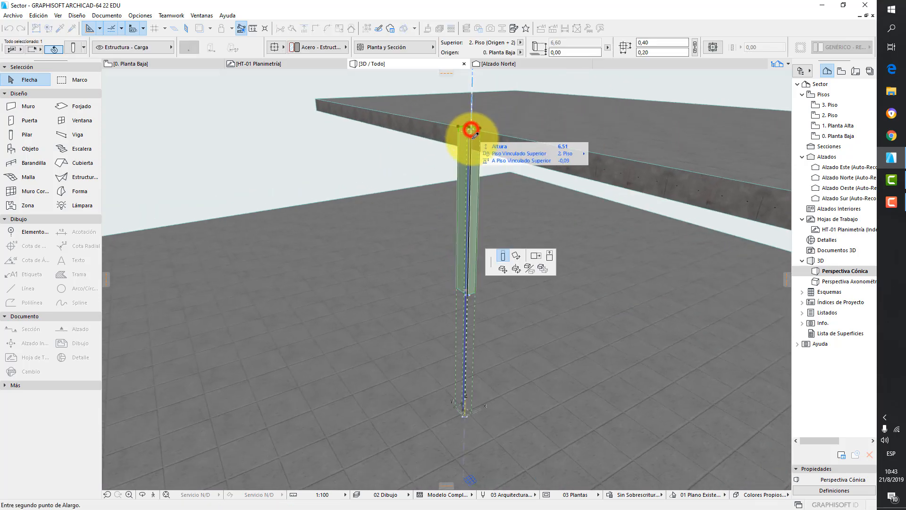
pyautogui.click(319, 108)
pyautogui.click(340, 141)
# - Stretch the front-left column's top down to the underside of the upper slab
pyautogui.scroll(5, 472, 159)
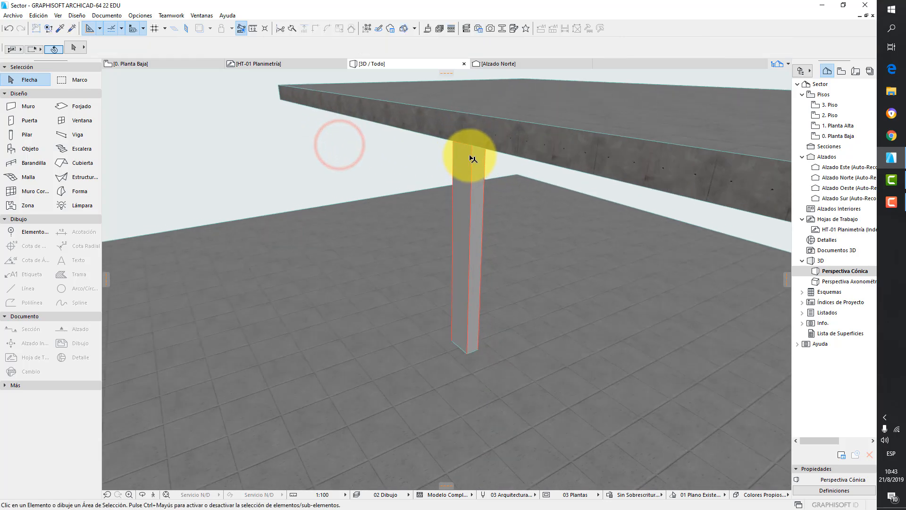
pyautogui.keyDown('shift'); pyautogui.moveTo(501, 121); pyautogui.dragTo(501, 123, button='middle'); pyautogui.keyUp('shift')
pyautogui.scroll(-8, 498, 144)
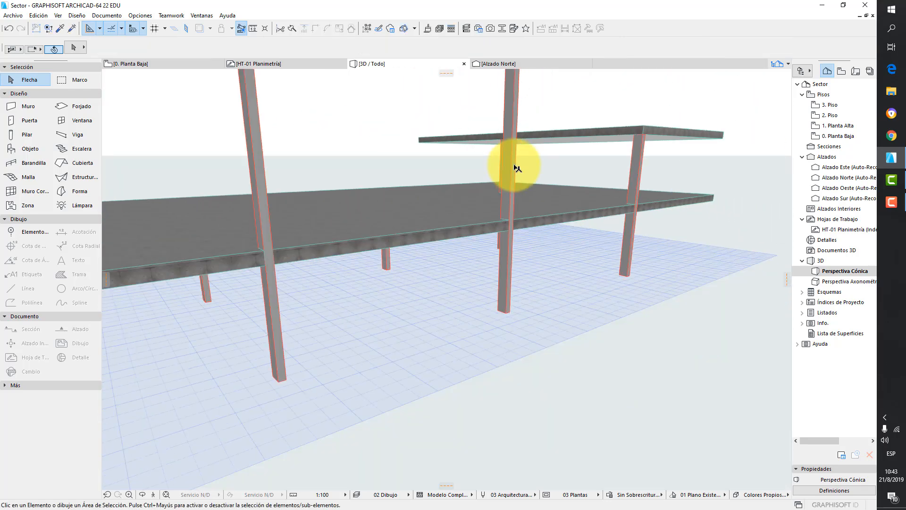
pyautogui.keyDown('shift'); pyautogui.moveTo(517, 168); pyautogui.dragTo(291, 188, button='middle'); pyautogui.keyUp('shift')
pyautogui.scroll(2, 295, 180)
pyautogui.click(303, 172)
pyautogui.scroll(2, 298, 149)
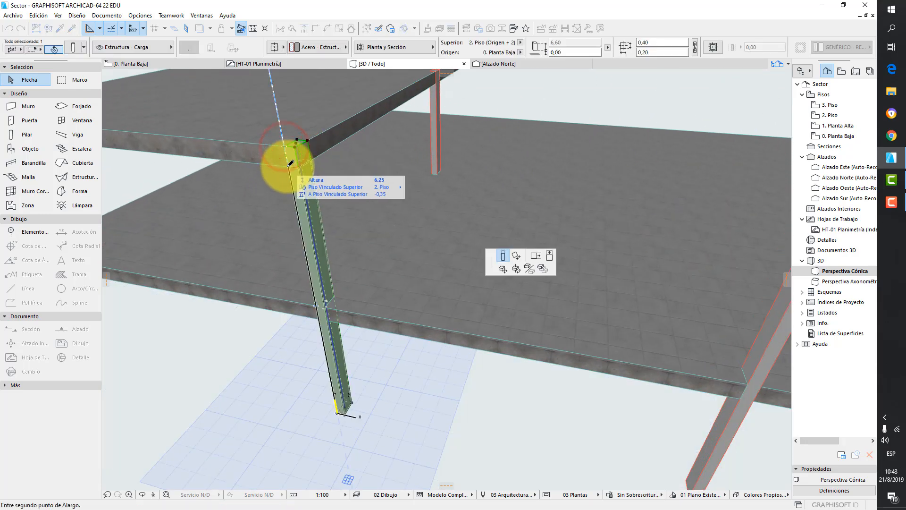
pyautogui.click(288, 165)
# - Stretch the rear-left column's top down to the underside of the upper slab
pyautogui.moveTo(443, 115); pyautogui.dragTo(427, 198, button='middle')
pyautogui.click(427, 169)
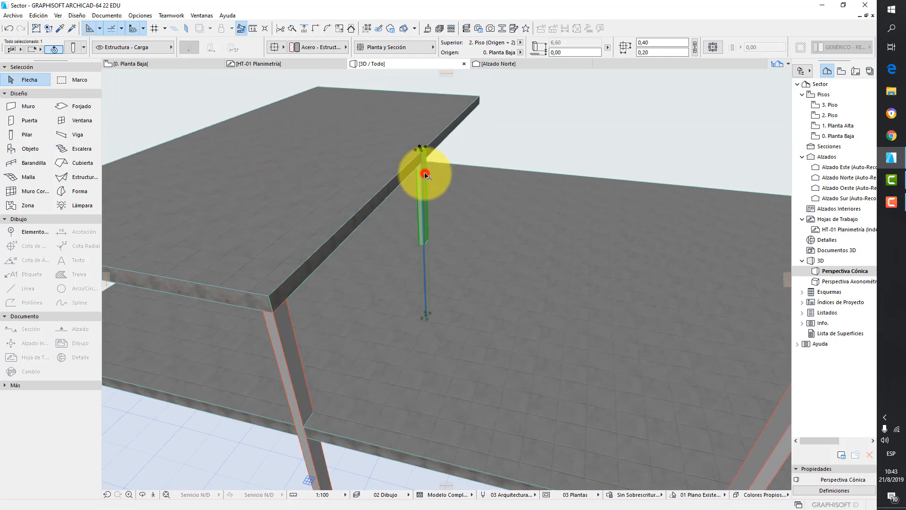
pyautogui.click(417, 153)
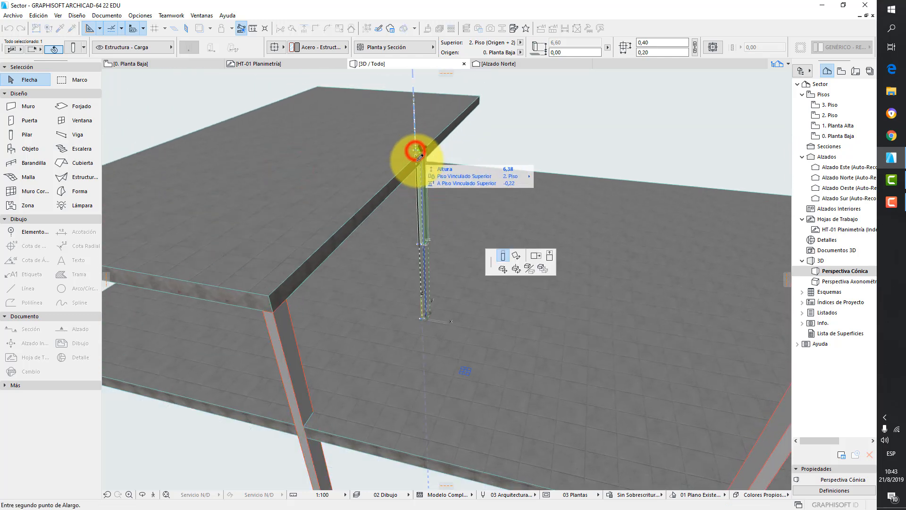
pyautogui.click(272, 309)
pyautogui.click(523, 146)
# - Open the 3D Styles settings of the 3D window and check the 3D engine option for Colores Propios Simple
pyautogui.scroll(-2, 524, 147)
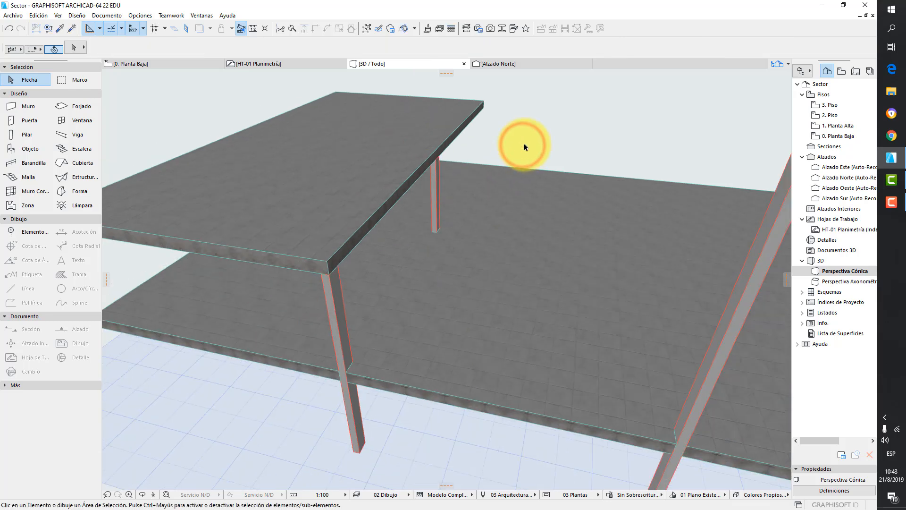
pyautogui.scroll(-2, 465, 190)
pyautogui.moveTo(466, 191); pyautogui.dragTo(384, 152, button='middle')
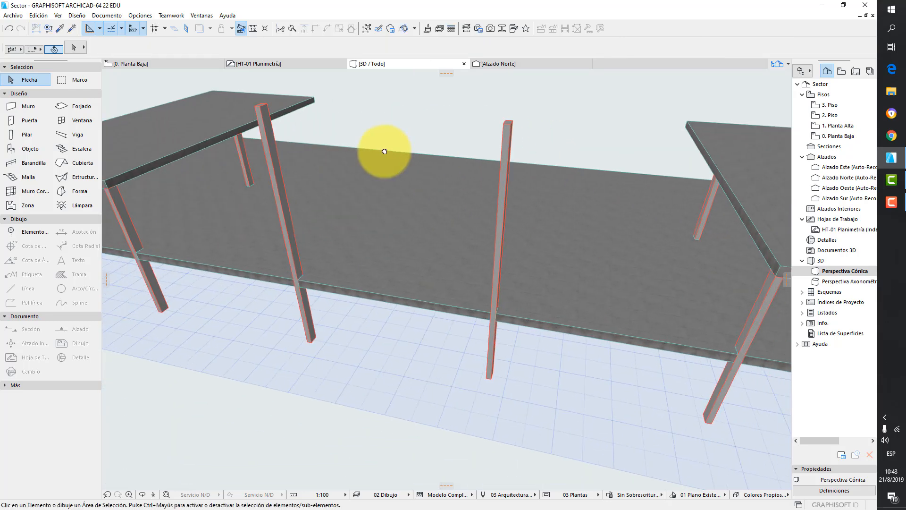
pyautogui.scroll(-2, 489, 151)
pyautogui.moveTo(489, 151); pyautogui.dragTo(486, 158, button='middle')
pyautogui.scroll(-3, 486, 146)
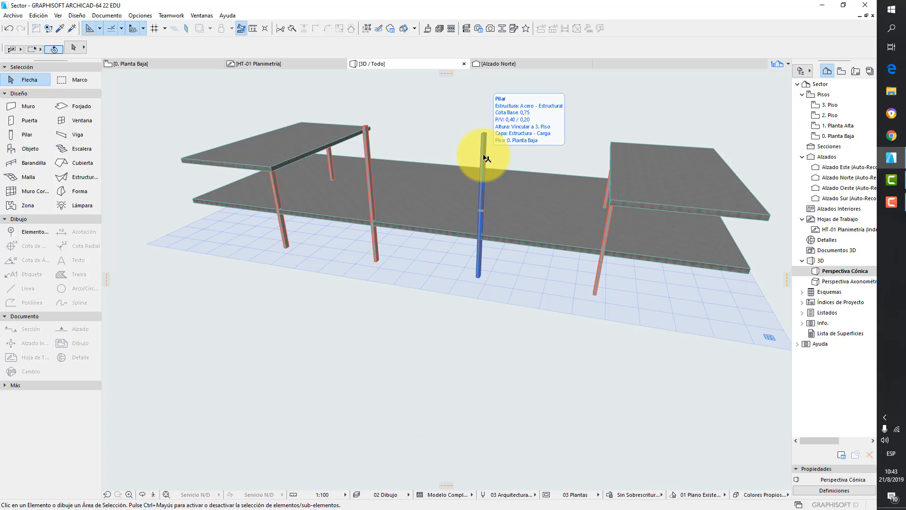
pyautogui.rightClick(427, 65)
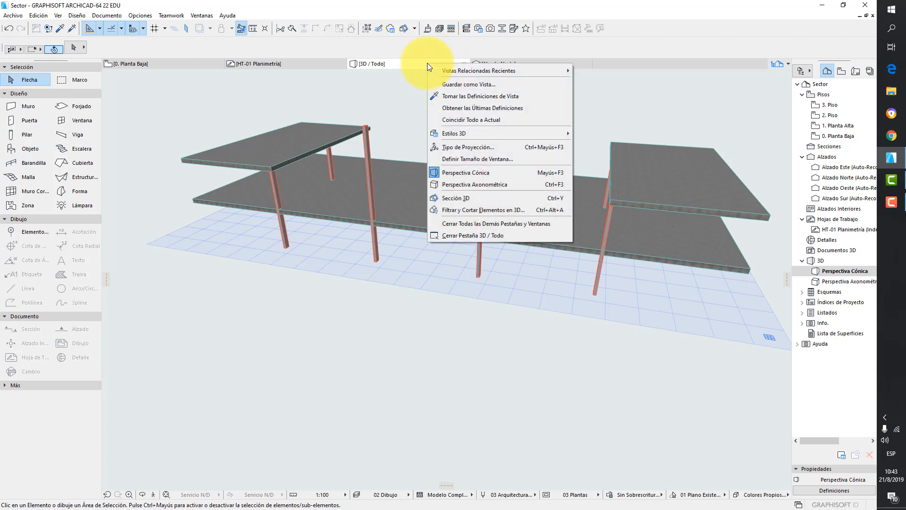
pyautogui.moveTo(486, 133)
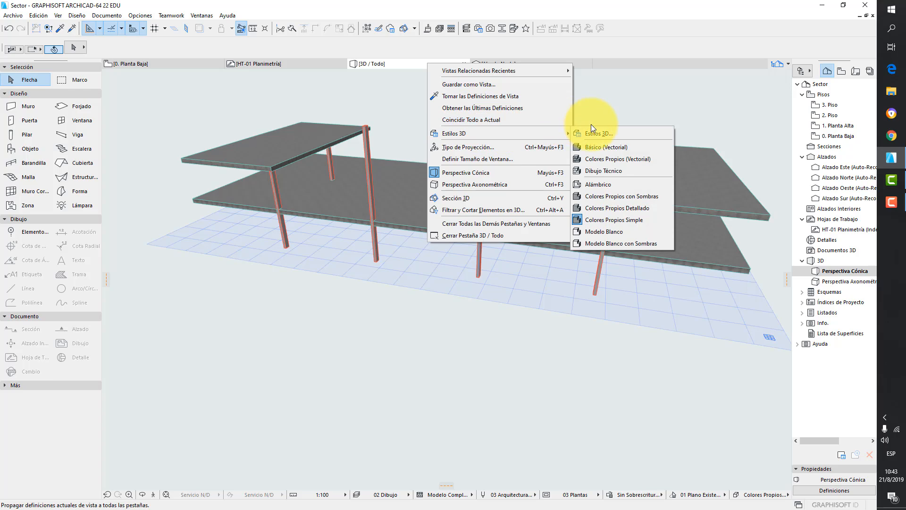
pyautogui.click(602, 132)
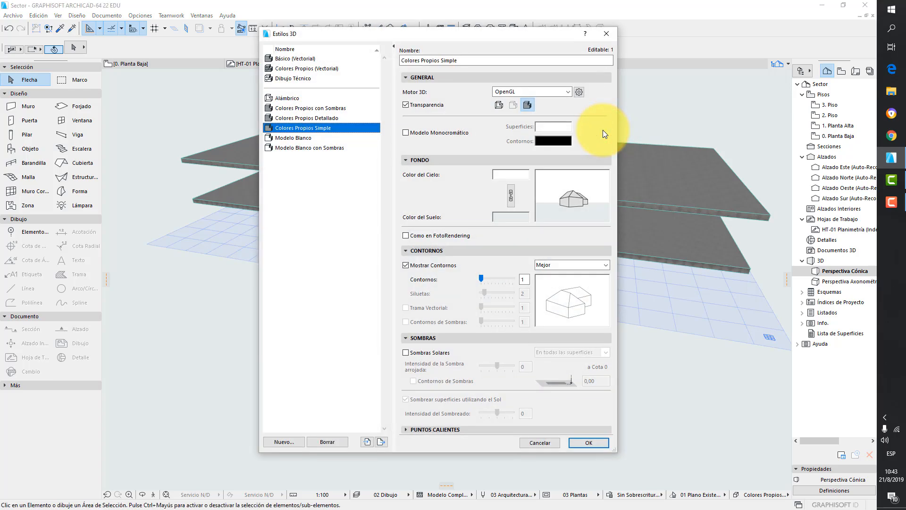
pyautogui.click(559, 93)
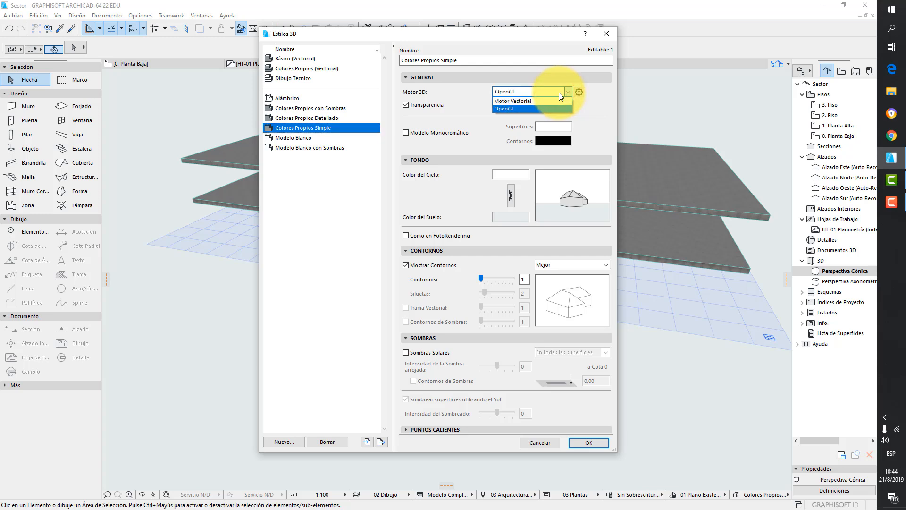
pyautogui.click(558, 93)
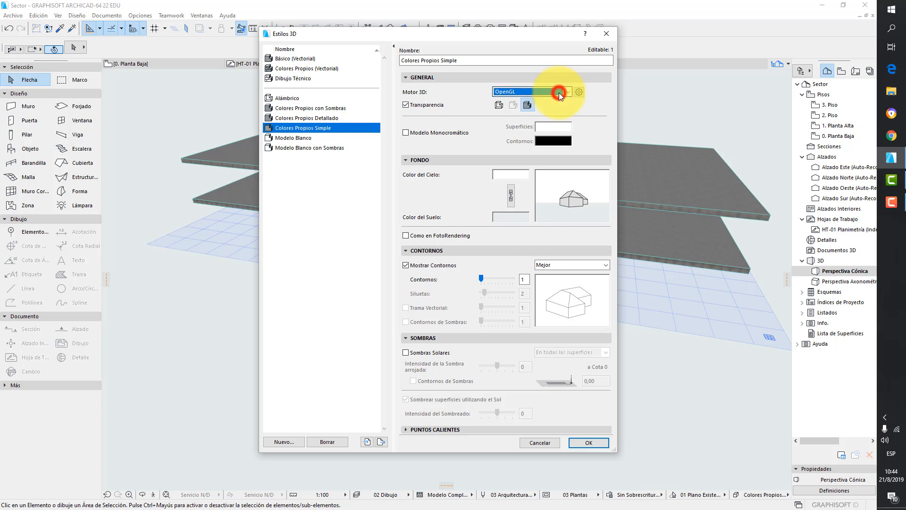
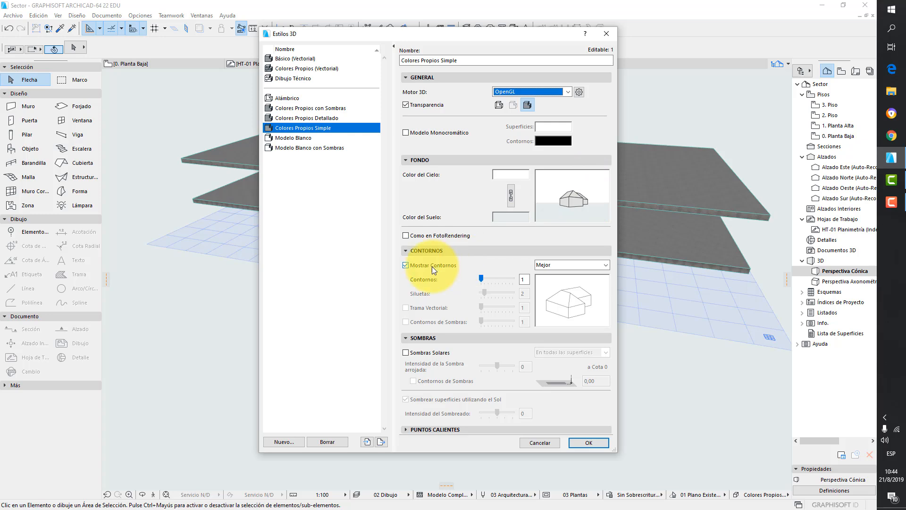
# - Turn on sun shadows in the Colores Propios Simple 3D style and apply it
pyautogui.click(406, 352)
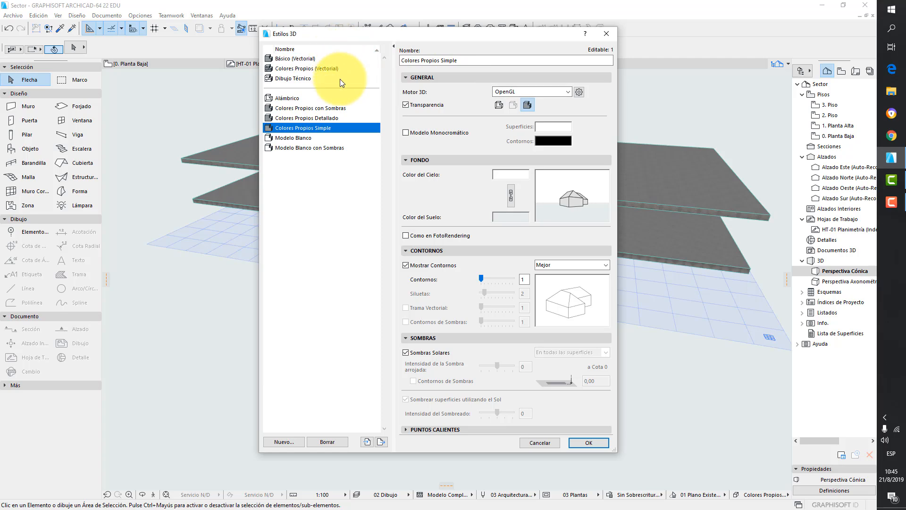
pyautogui.click(597, 444)
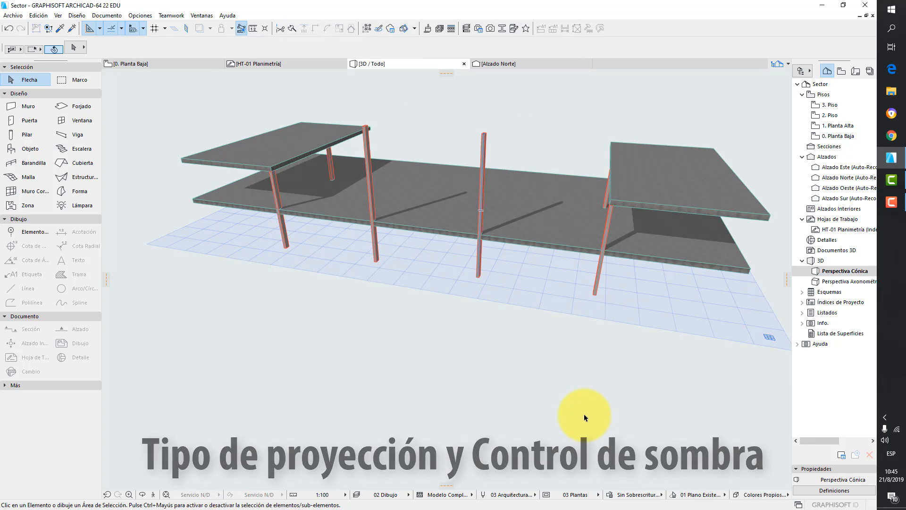
# - Open the 3D projection settings and look through the axonometric projection presets before returning to perspective
pyautogui.rightClick(407, 65)
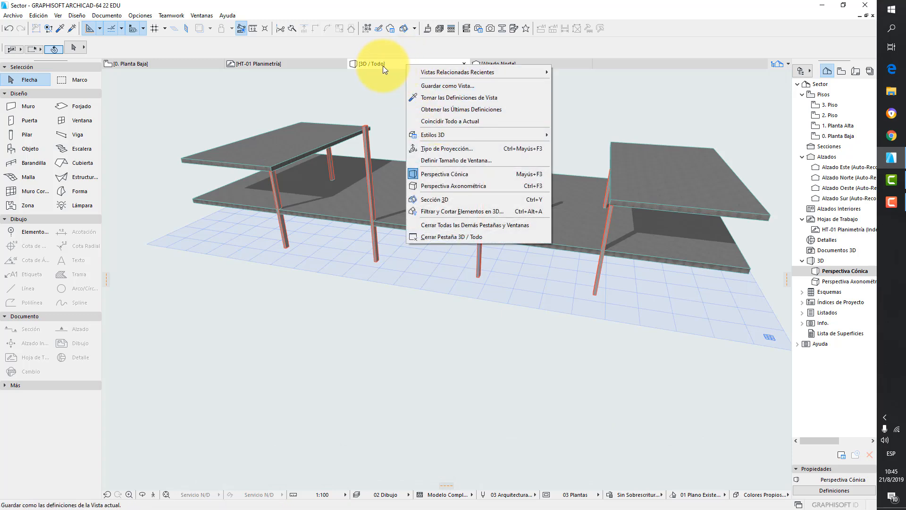
pyautogui.click(450, 151)
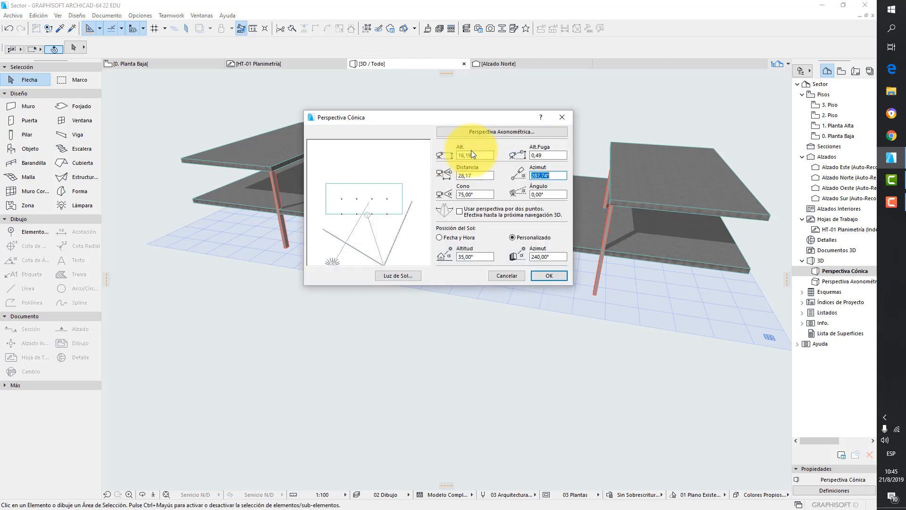
pyautogui.click(486, 132)
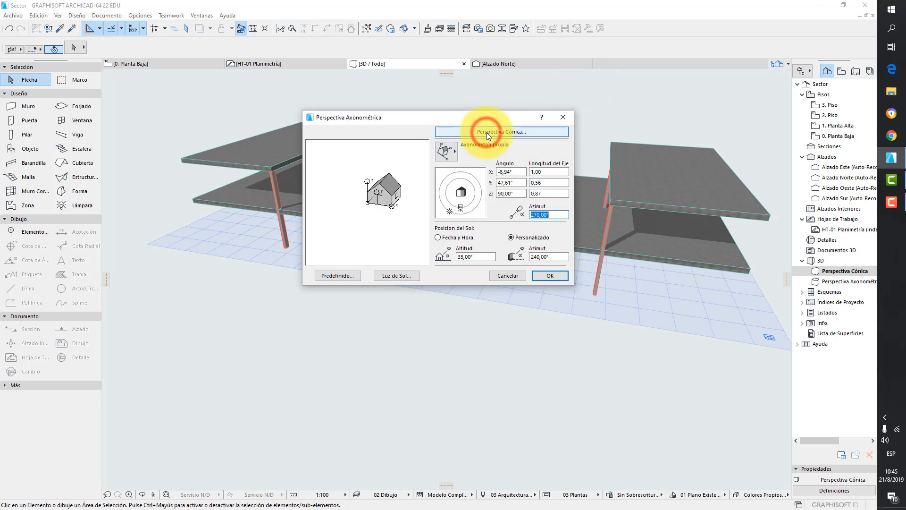
pyautogui.click(447, 152)
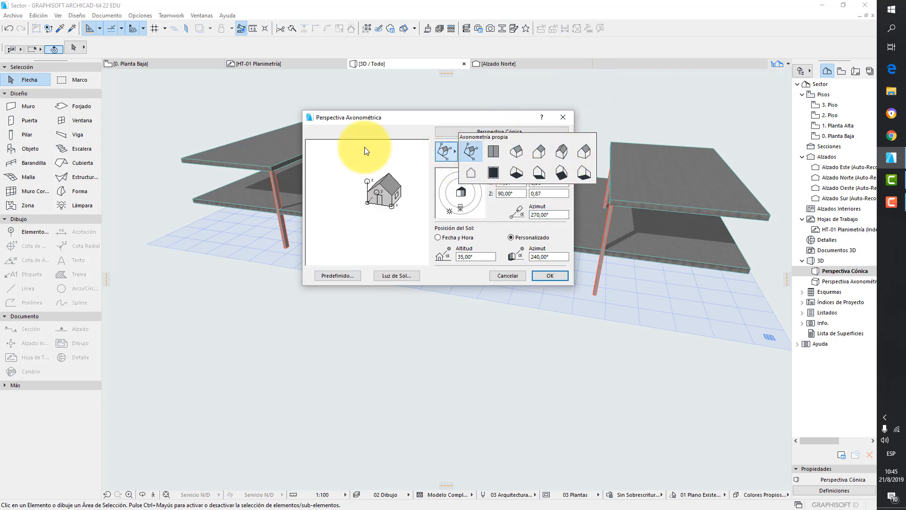
pyautogui.click(363, 131)
pyautogui.click(536, 132)
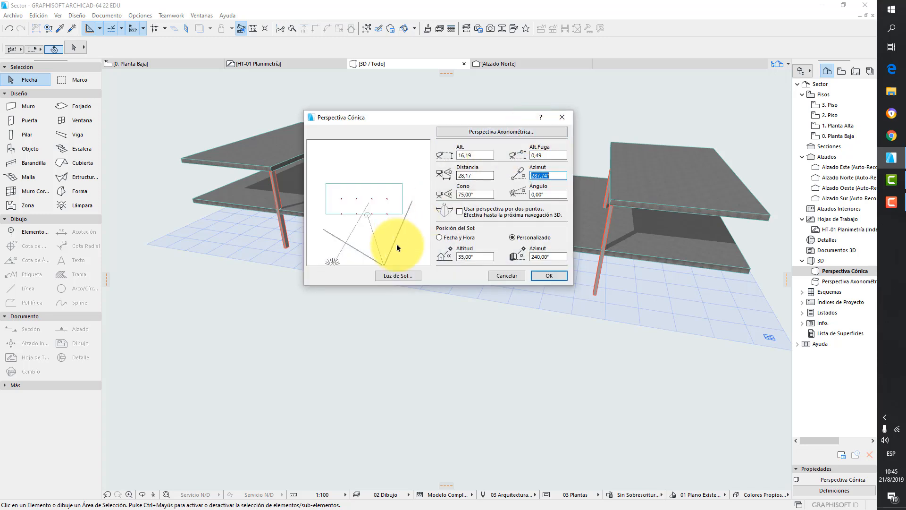
# - Move the sun in the perspective preview to an azimuth of about 119° and apply the projection settings
pyautogui.moveTo(332, 263); pyautogui.dragTo(347, 165)
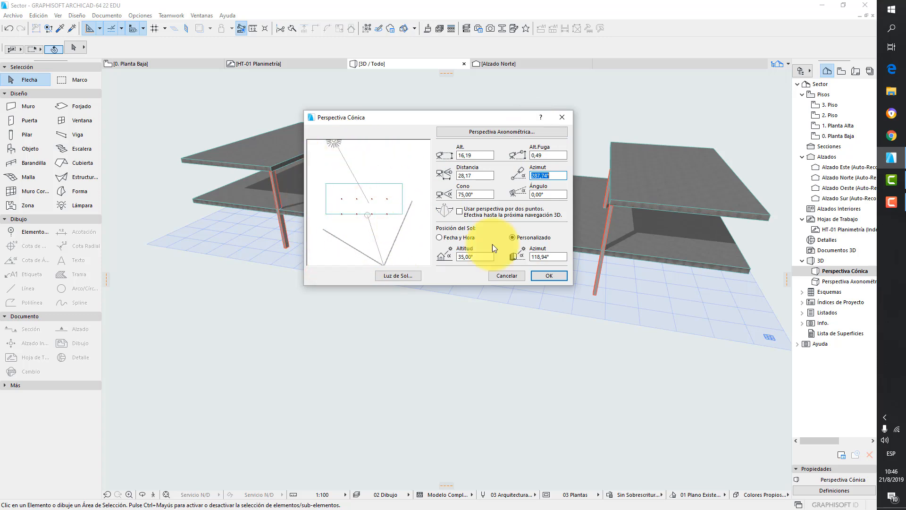
pyautogui.click(549, 274)
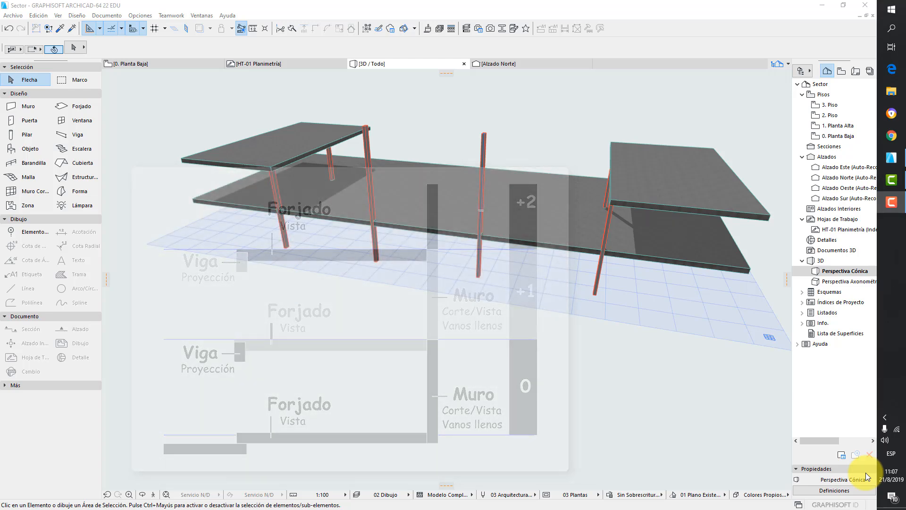
# - Open the ground floor plan and set the default beam settings to a rectangular cross-section
pyautogui.doubleClick(846, 137)
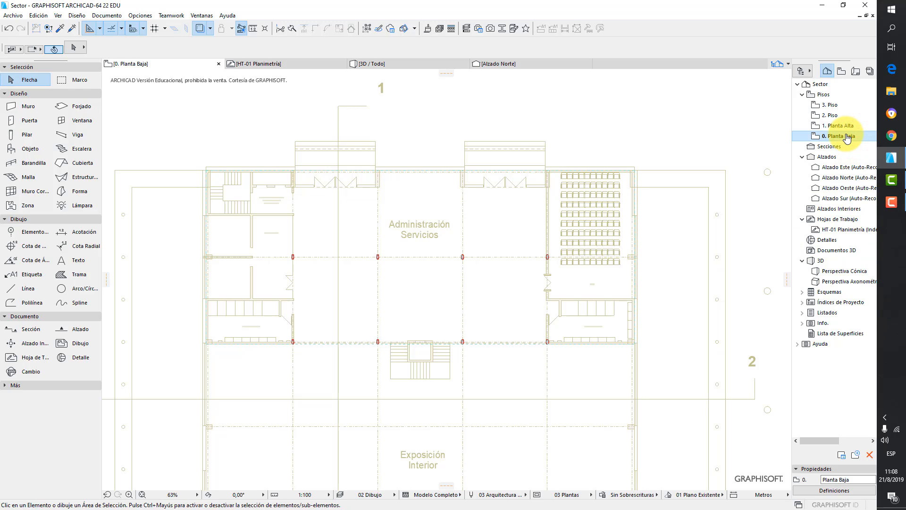
pyautogui.doubleClick(68, 135)
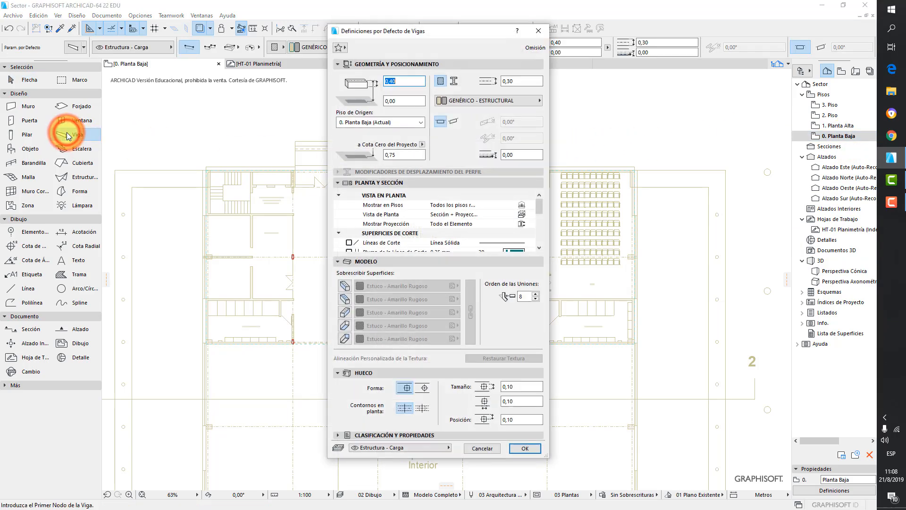
pyautogui.click(338, 182)
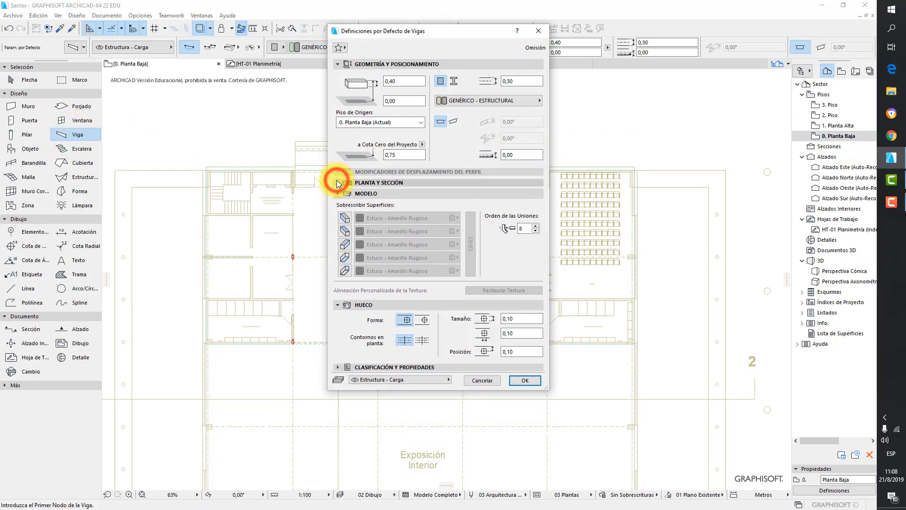
pyautogui.click(338, 194)
pyautogui.click(338, 204)
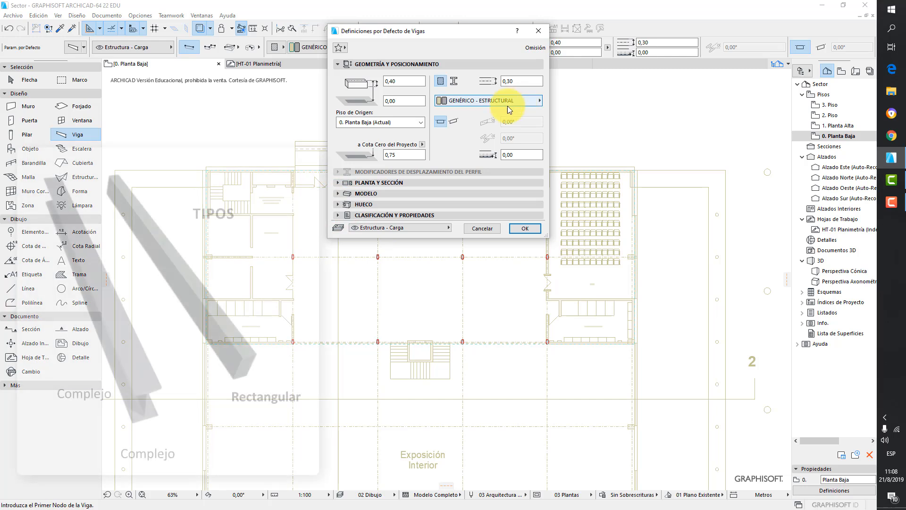
pyautogui.click(440, 83)
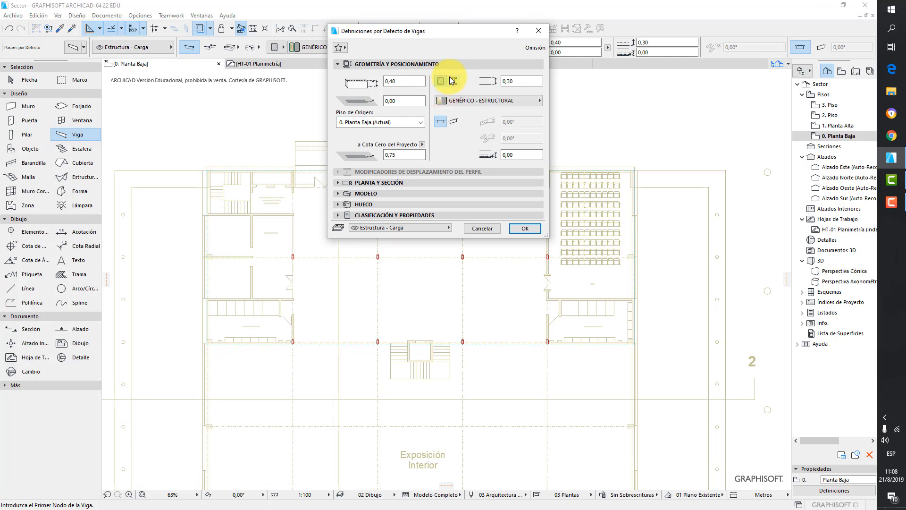
# - Set the beam width to 0,20 and its material to Acero - Estructural
pyautogui.click(522, 80)
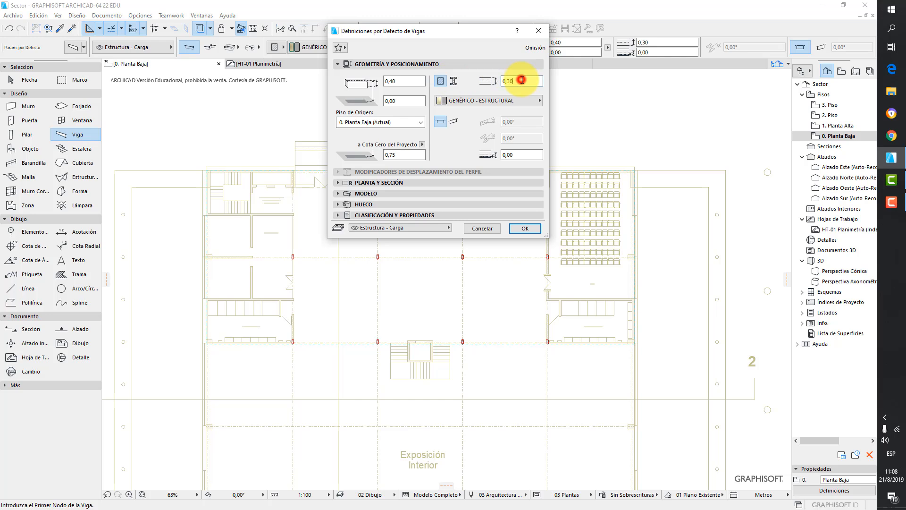
pyautogui.press('BackSpace')
pyautogui.press('BackSpace')
pyautogui.write('2')
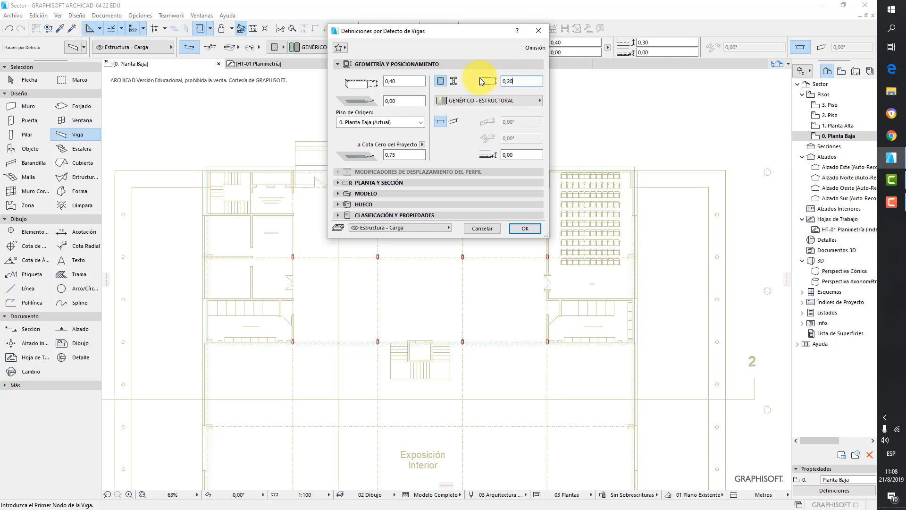
pyautogui.click(465, 80)
pyautogui.click(477, 101)
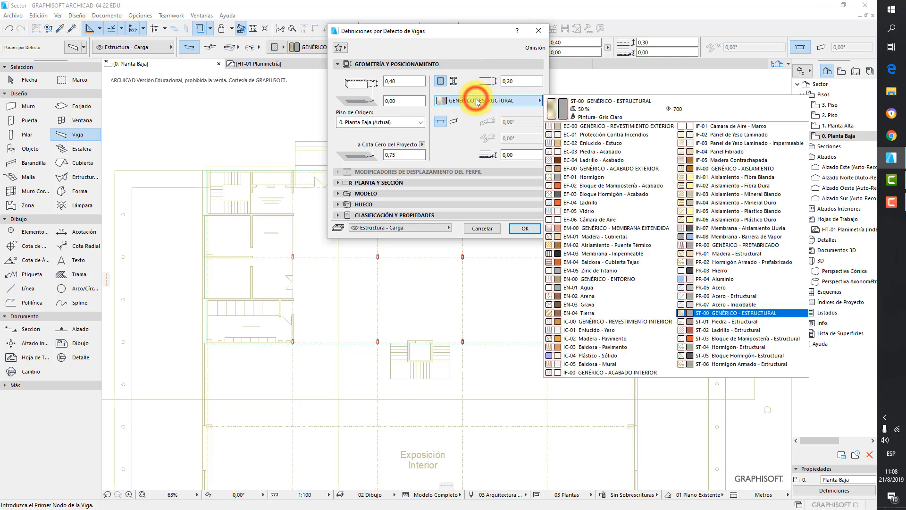
pyautogui.click(739, 297)
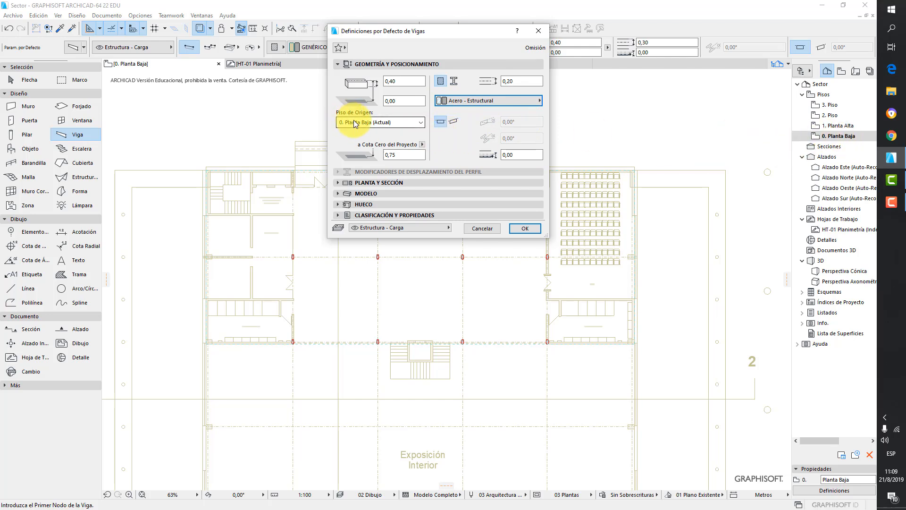
# - Set the beam's offset from the home story to 3,25 and confirm the beam settings
pyautogui.click(404, 82)
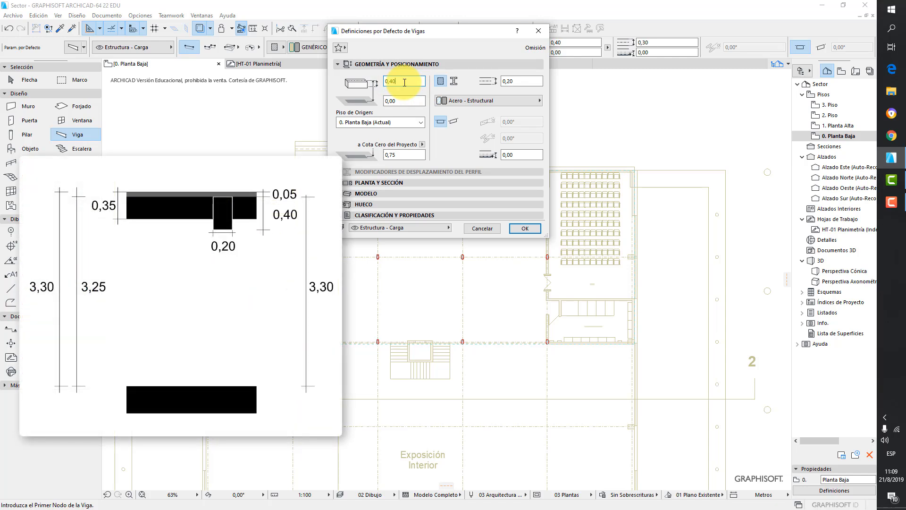
pyautogui.click(386, 103)
pyautogui.write('3,25')
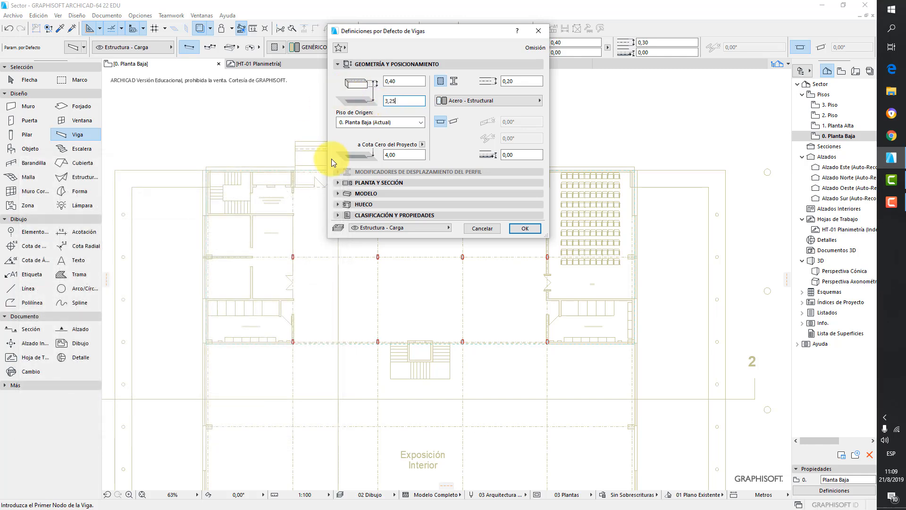
pyautogui.click(529, 231)
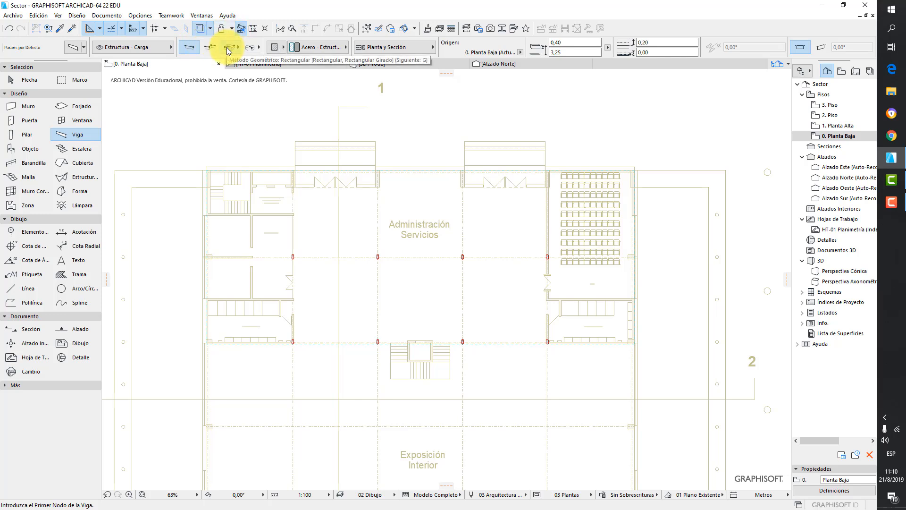
# - Draw a straight beam about 39.2 m long along the lower column grid line of the ground floor
pyautogui.click(188, 47)
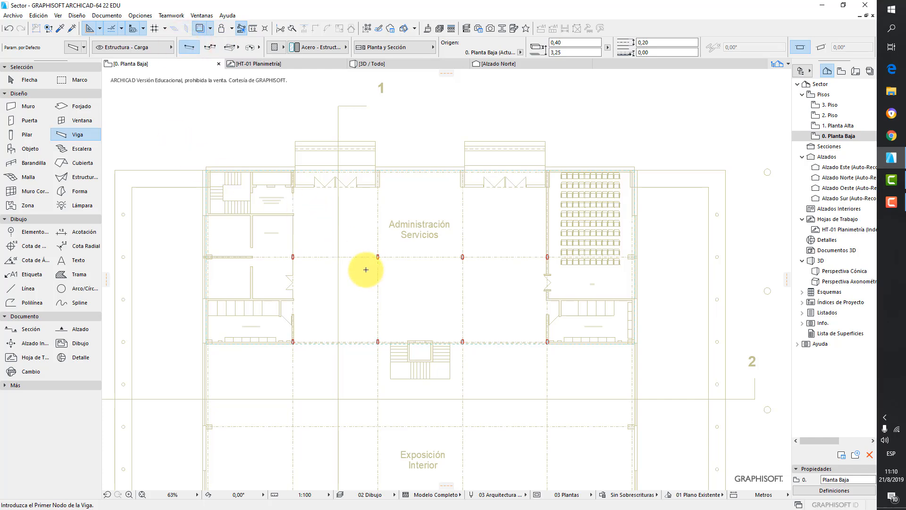
pyautogui.scroll(2, 303, 341)
pyautogui.scroll(5, 304, 343)
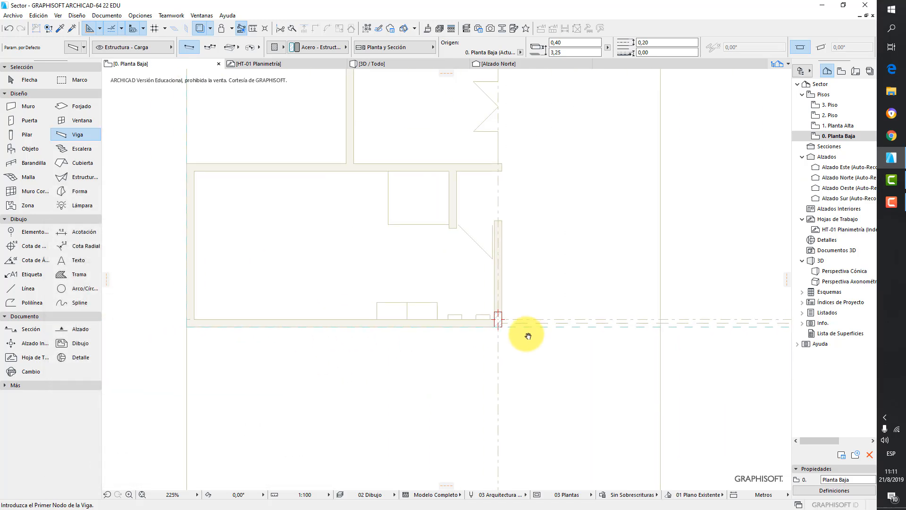
pyautogui.scroll(4, 231, 323)
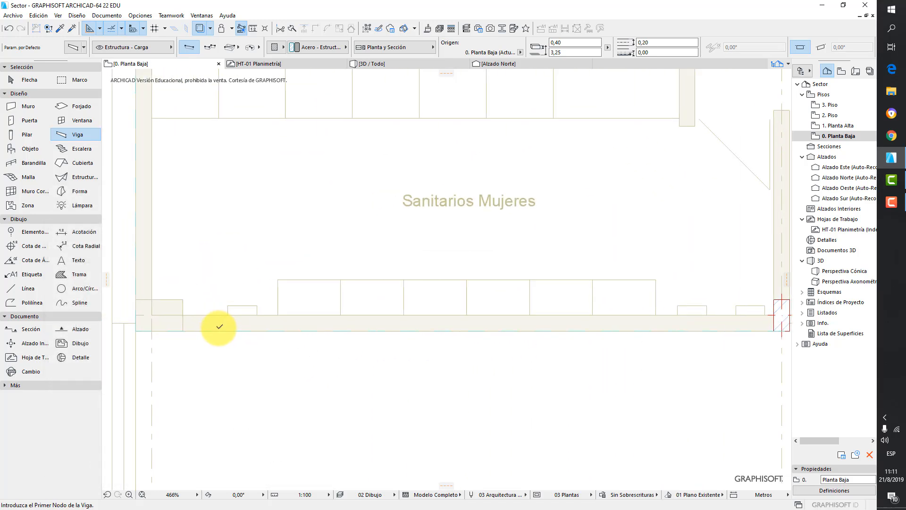
pyautogui.click(184, 315)
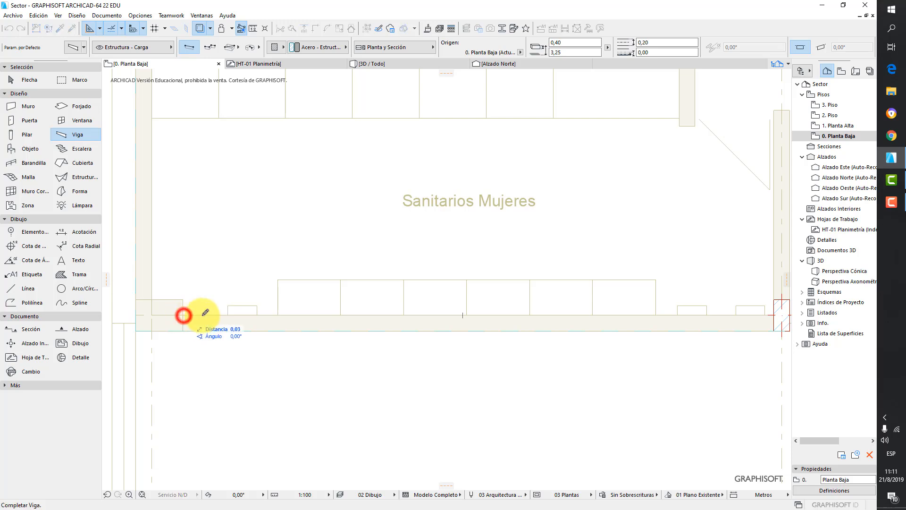
pyautogui.scroll(-3, 292, 312)
pyautogui.moveTo(381, 312); pyautogui.dragTo(295, 317, button='middle')
pyautogui.moveTo(451, 325); pyautogui.dragTo(329, 317, button='middle')
pyautogui.moveTo(511, 315); pyautogui.dragTo(258, 306, button='middle')
pyautogui.moveTo(612, 302); pyautogui.dragTo(427, 296, button='middle')
pyautogui.moveTo(696, 291); pyautogui.dragTo(498, 296, button='middle')
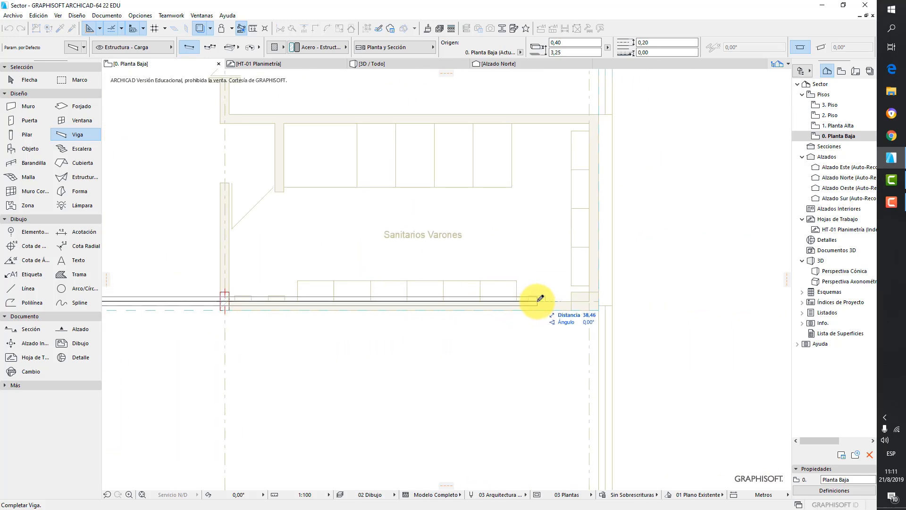
pyautogui.click(578, 296)
# - Inspect the new beam under the upper slab in the 3D window
pyautogui.scroll(-3, 608, 313)
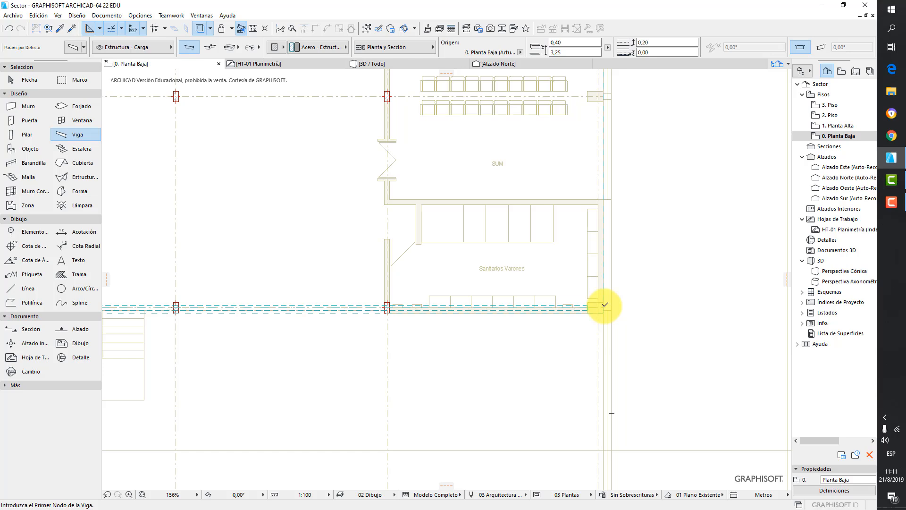
pyautogui.click(401, 65)
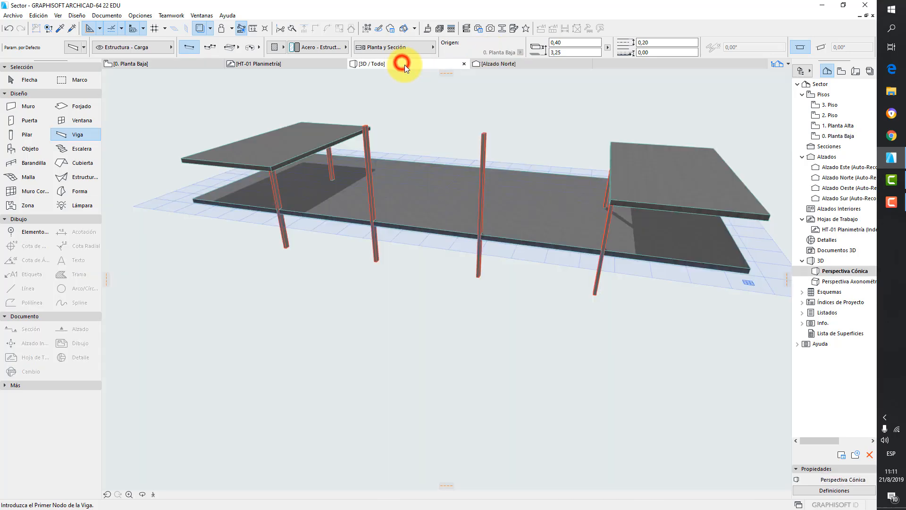
pyautogui.scroll(4, 480, 226)
pyautogui.moveTo(479, 235)
pyautogui.keyDown('shift'); pyautogui.mouseDown(button='middle')
pyautogui.moveTo(607, 172)
pyautogui.moveTo(673, 188)
pyautogui.moveTo(431, 192)
pyautogui.moveTo(607, 217)
pyautogui.moveTo(579, 211)
pyautogui.moveTo(593, 203)
pyautogui.mouseUp(button='middle'); pyautogui.keyUp('shift')
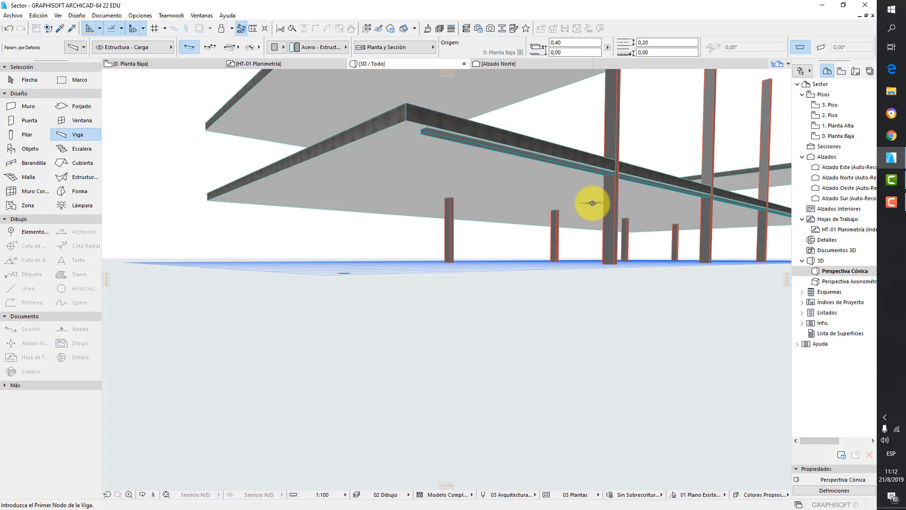
# - Open the ground floor plan and turn off the trace reference display
pyautogui.doubleClick(842, 137)
pyautogui.scroll(-4, 587, 213)
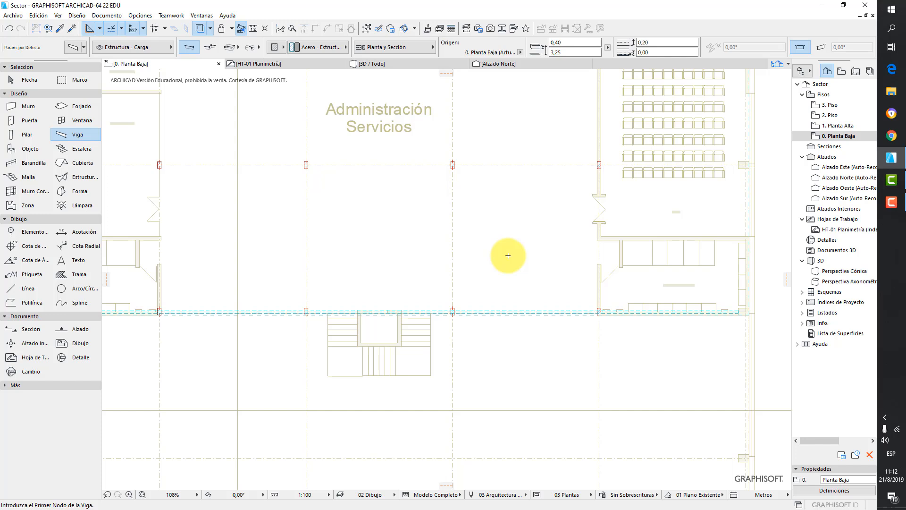
pyautogui.click(199, 29)
pyautogui.scroll(-5, 421, 255)
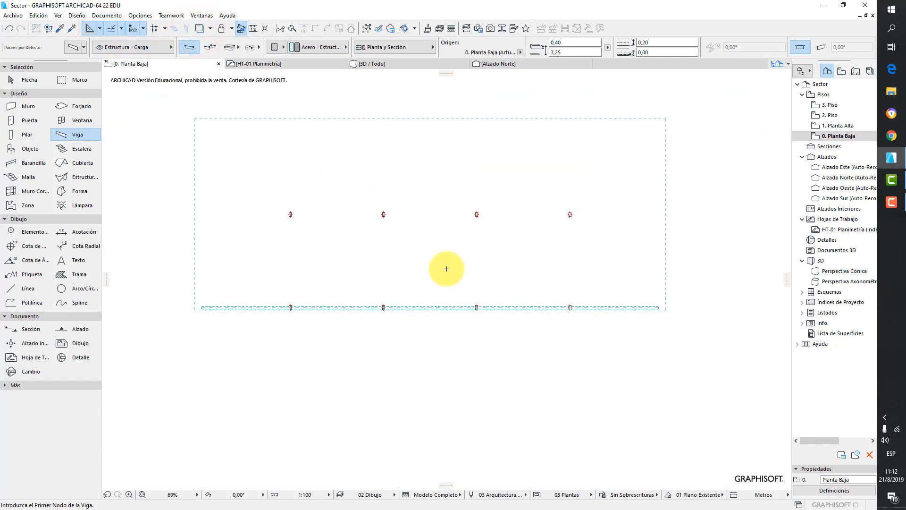
pyautogui.scroll(-1, 447, 269)
# - Select the upper slab and offset its lower edge by about 0,10
pyautogui.click(26, 80)
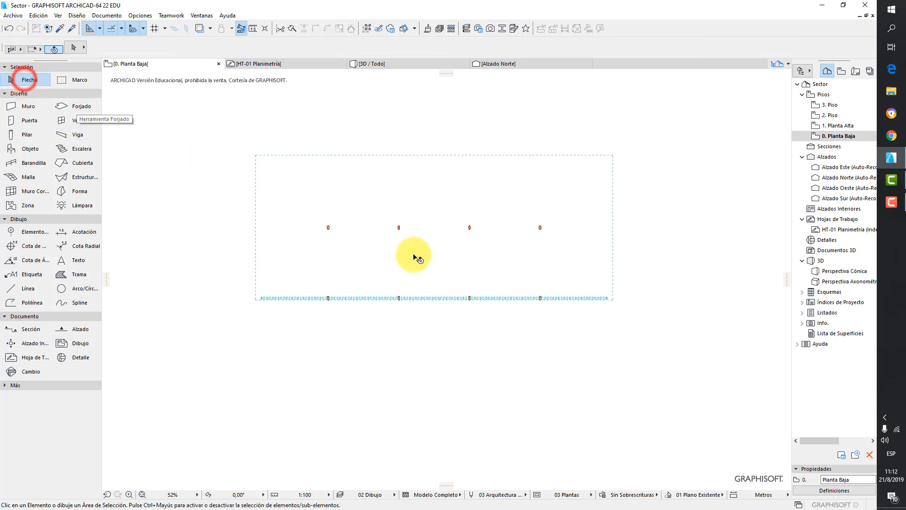
pyautogui.click(416, 260)
pyautogui.scroll(8, 269, 299)
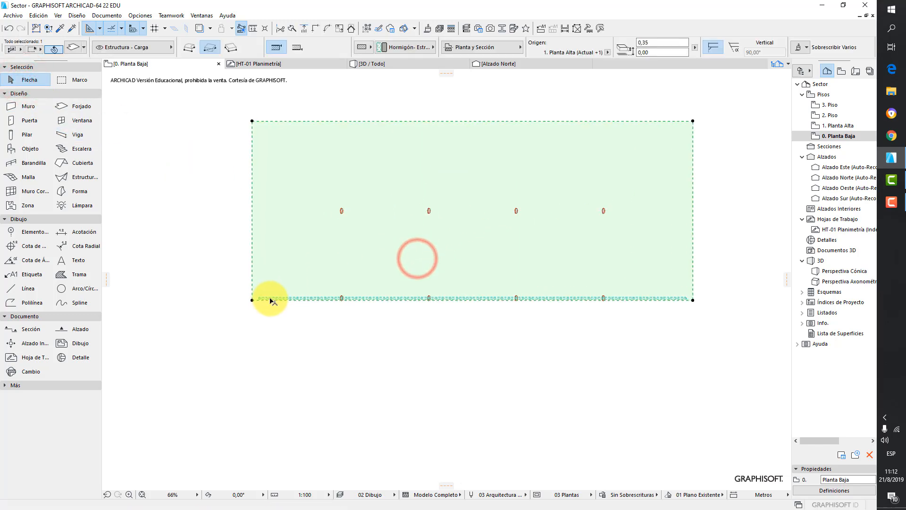
pyautogui.scroll(4, 291, 304)
pyautogui.click(298, 291)
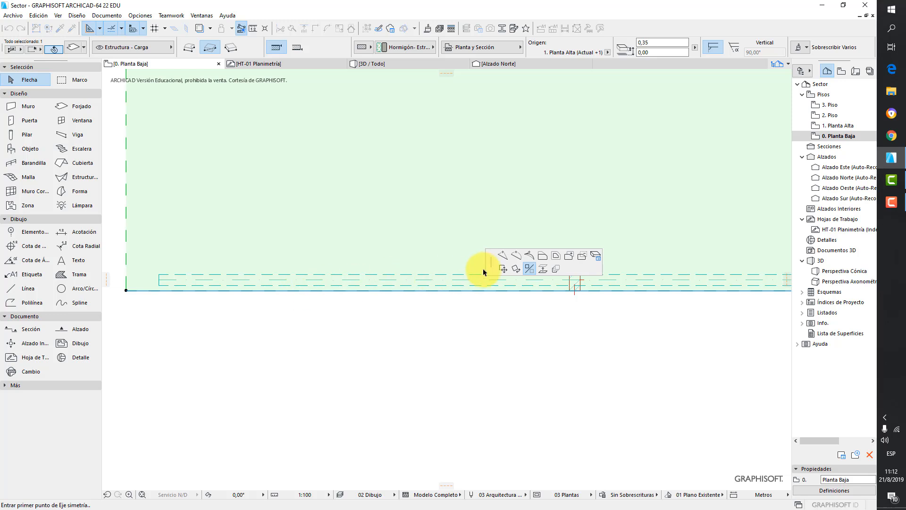
pyautogui.click(543, 256)
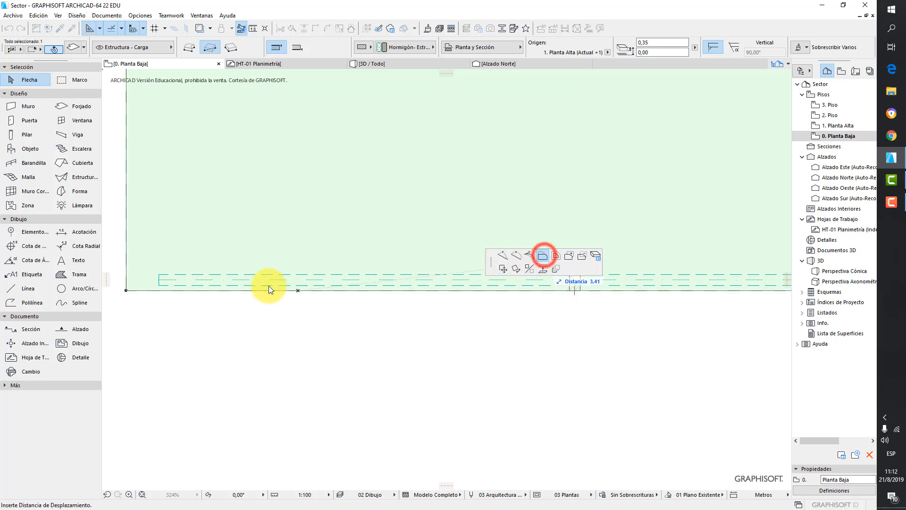
pyautogui.click(160, 285)
pyautogui.click(297, 322)
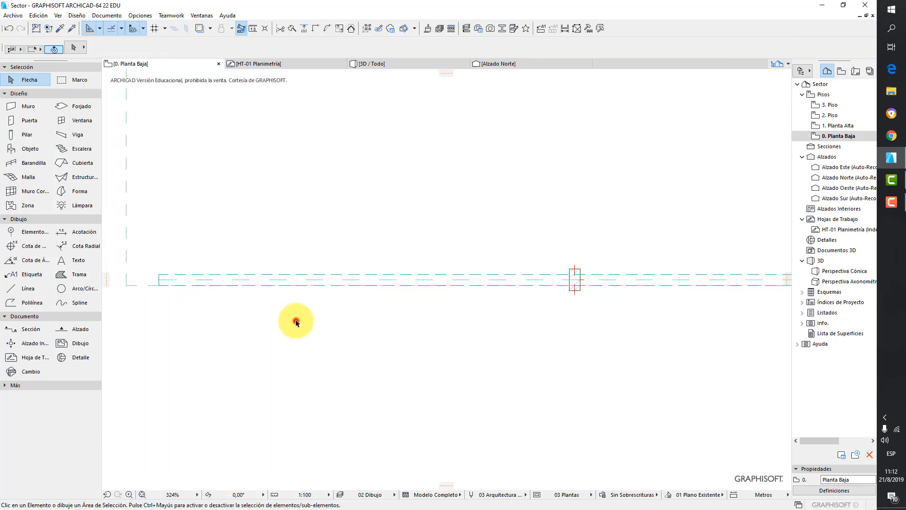
# - Inspect the slab and beam in the 3D window and return to the ground floor plan
pyautogui.click(386, 64)
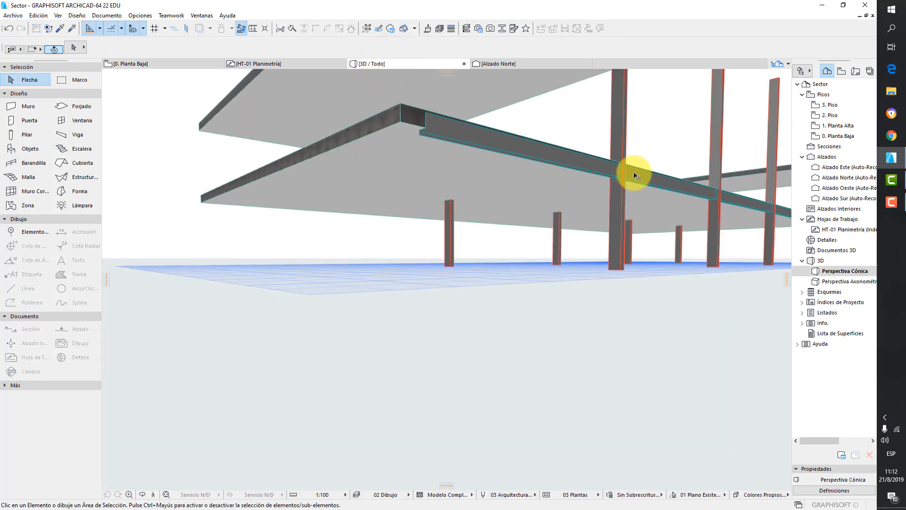
pyautogui.keyDown('shift'); pyautogui.moveTo(643, 172); pyautogui.dragTo(524, 210, button='middle'); pyautogui.keyUp('shift')
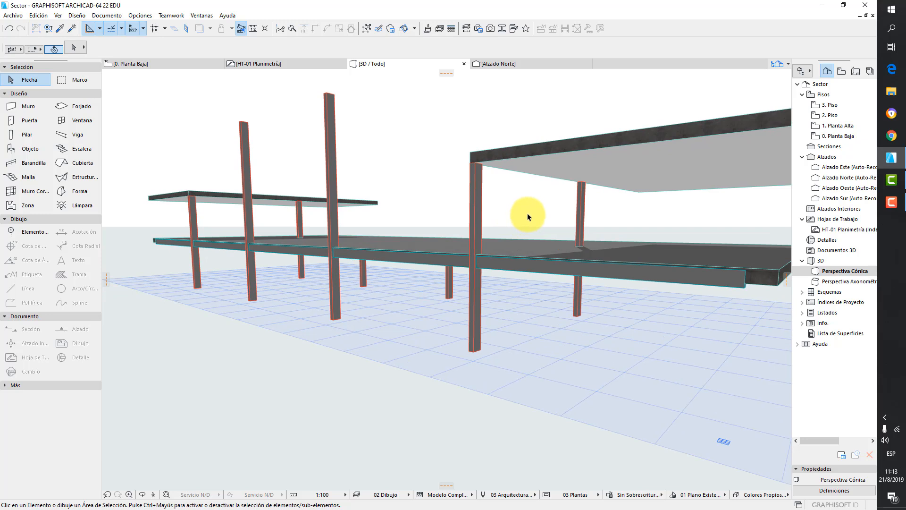
pyautogui.click(838, 136)
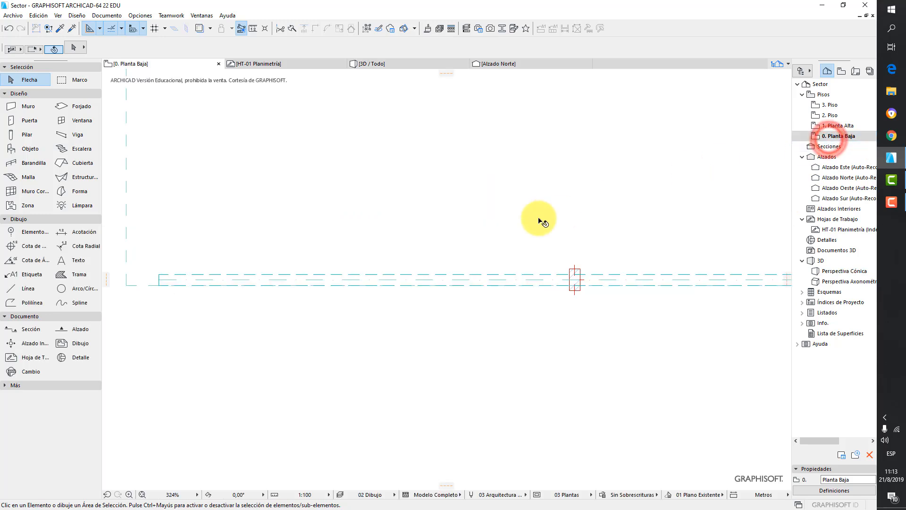
# - Insert a node in the beam and pull it up to bend the beam
pyautogui.click(260, 275)
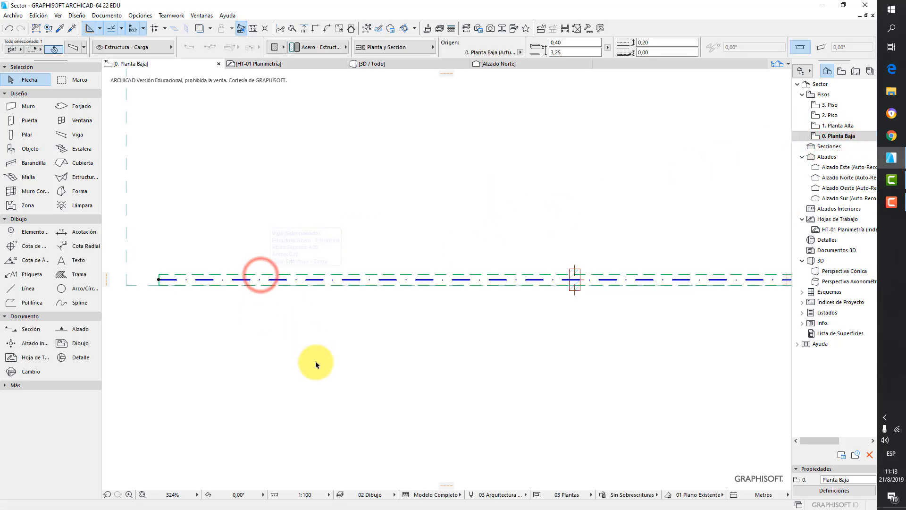
pyautogui.scroll(-3, 316, 364)
pyautogui.moveTo(373, 322); pyautogui.dragTo(371, 322, button='middle')
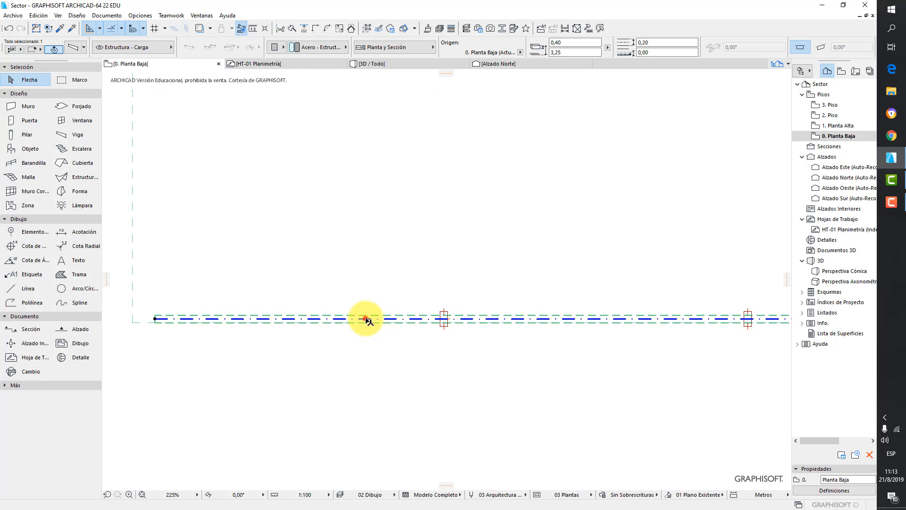
pyautogui.click(366, 319)
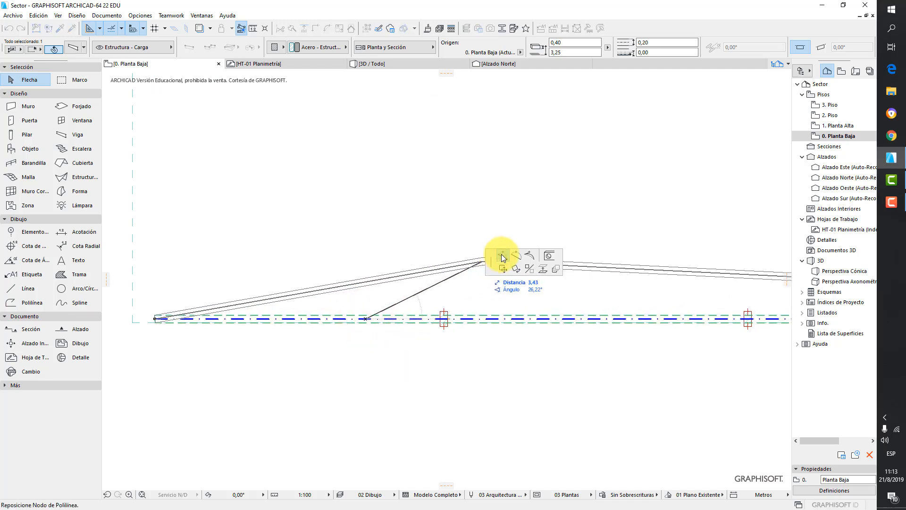
pyautogui.click(337, 270)
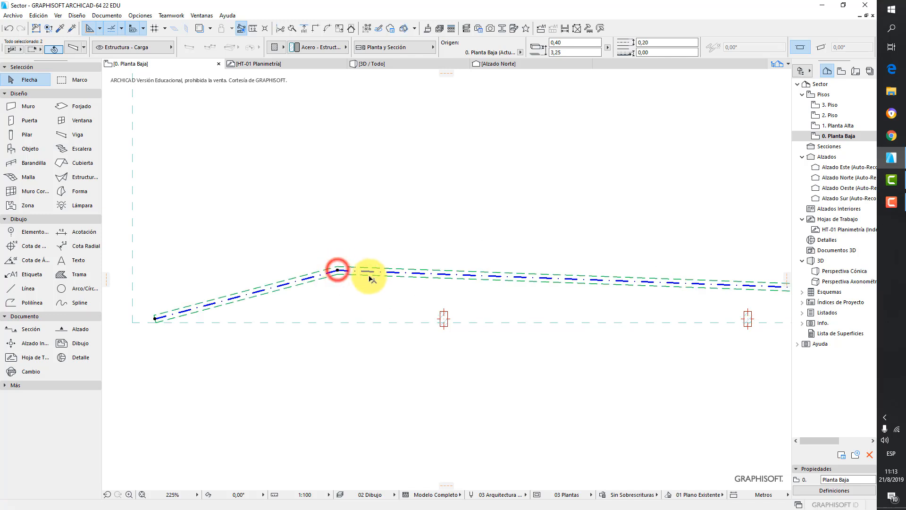
# - Try curving, offsetting and mirroring the beam's segments, then undo the beam edits
pyautogui.click(415, 273)
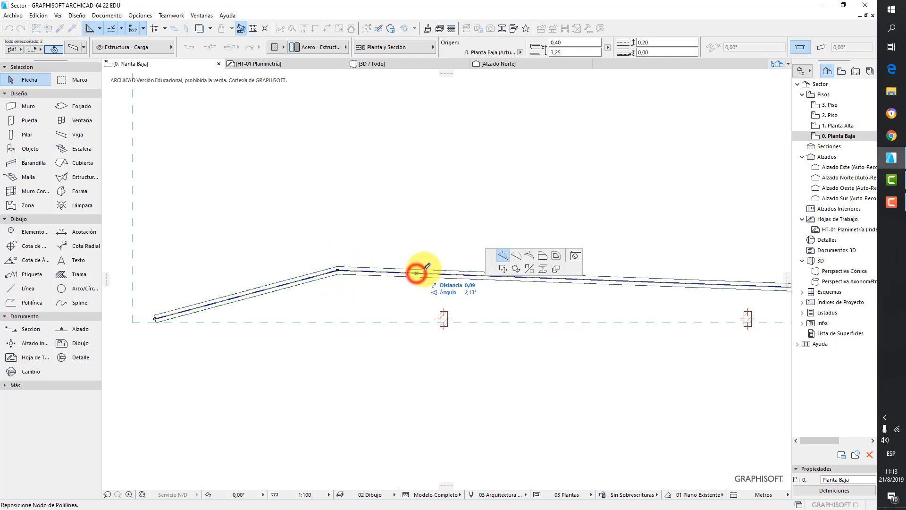
pyautogui.click(516, 256)
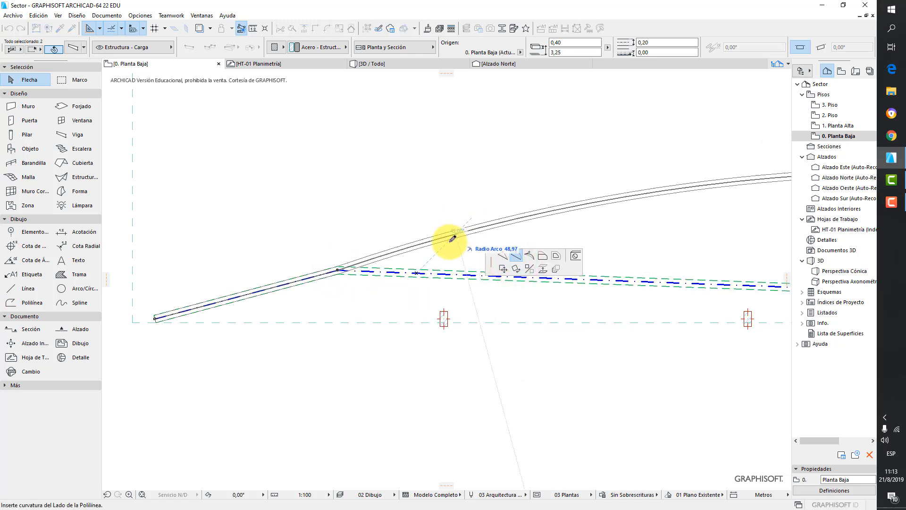
pyautogui.click(428, 286)
pyautogui.scroll(-3, 440, 279)
pyautogui.moveTo(401, 276); pyautogui.dragTo(272, 267, button='middle')
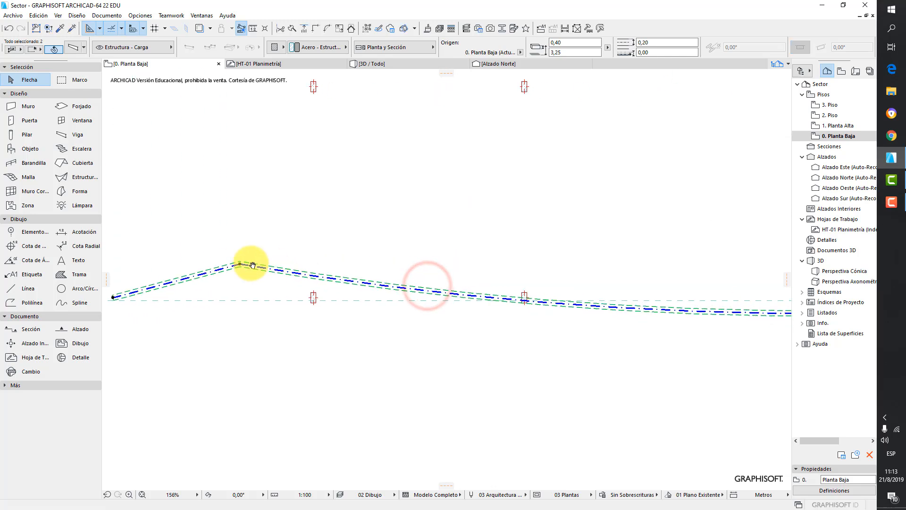
pyautogui.click(204, 274)
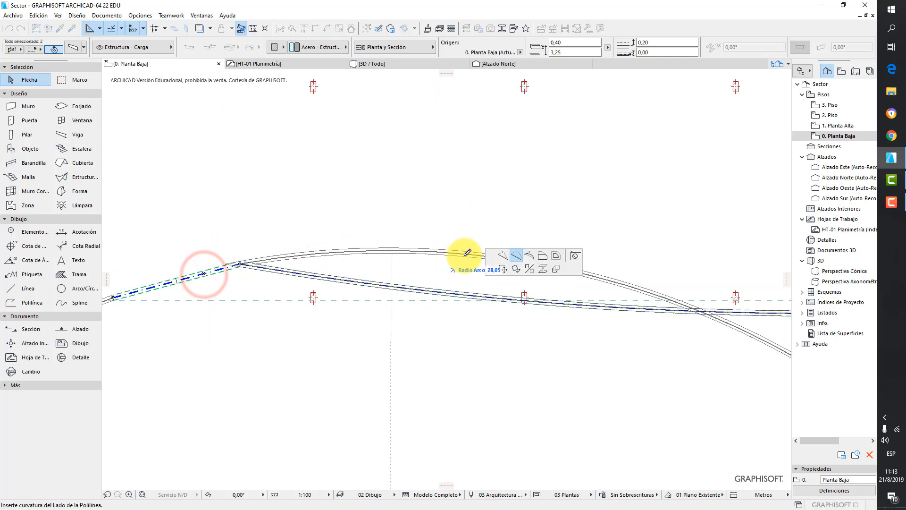
pyautogui.click(542, 256)
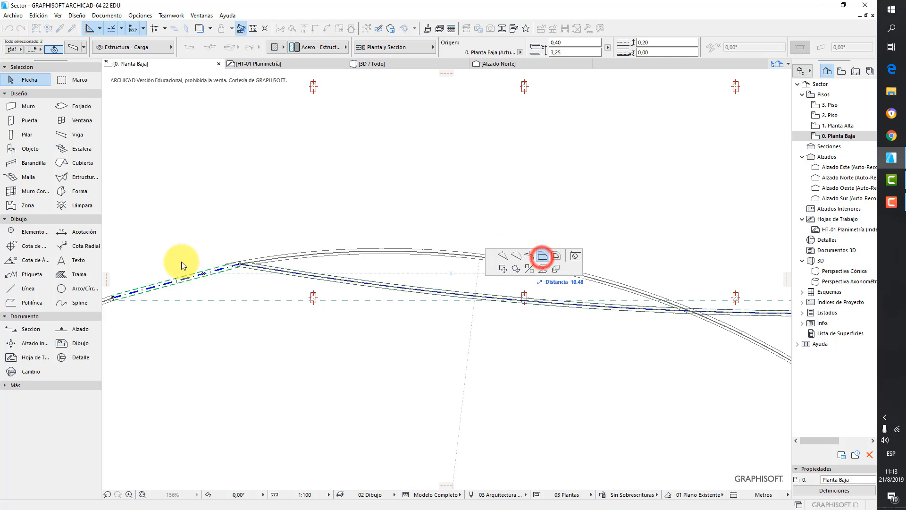
pyautogui.moveTo(211, 265); pyautogui.dragTo(297, 279, button='middle')
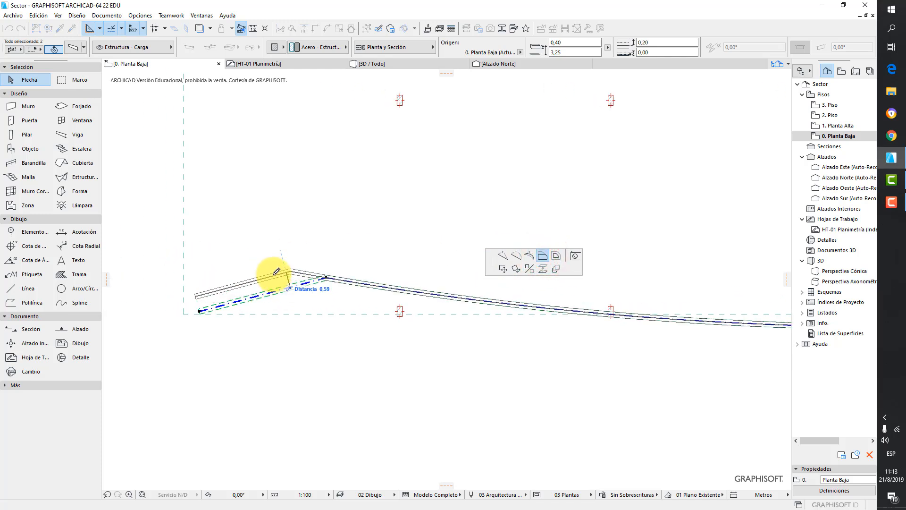
pyautogui.click(276, 271)
pyautogui.click(238, 285)
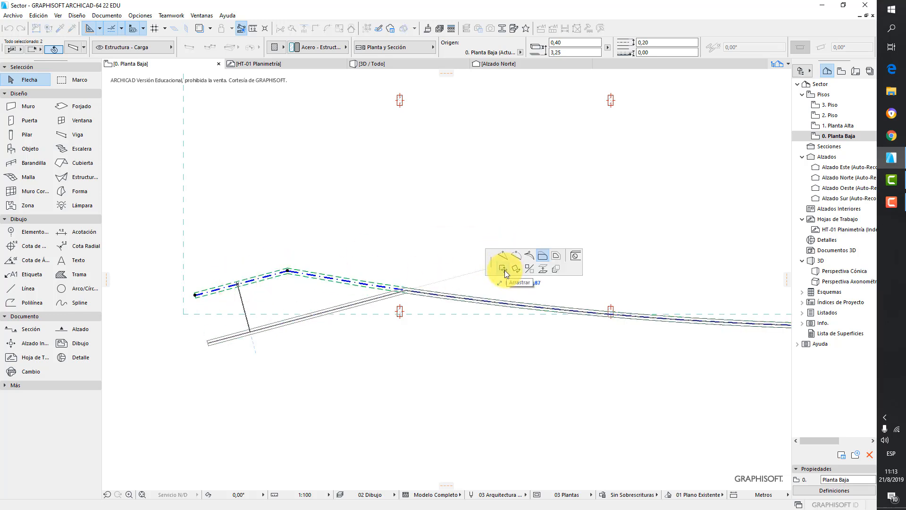
pyautogui.click(557, 256)
pyautogui.click(367, 218)
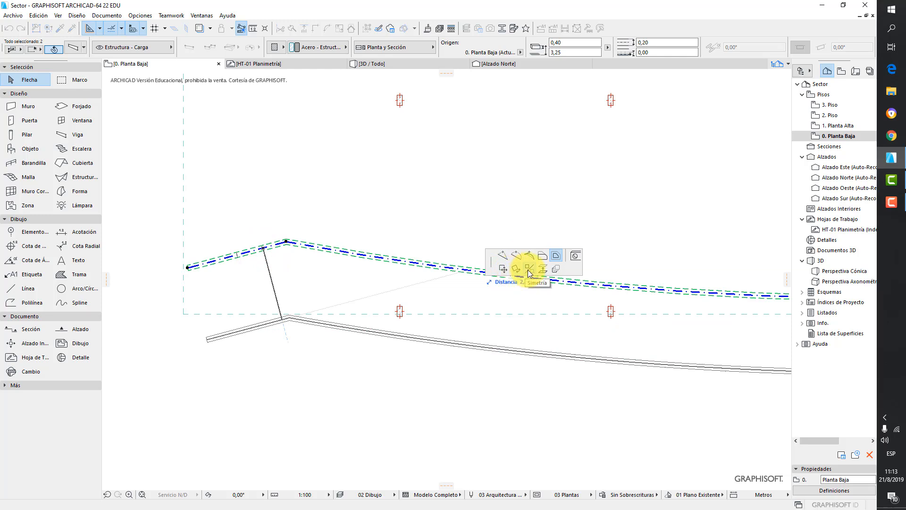
pyautogui.click(513, 271)
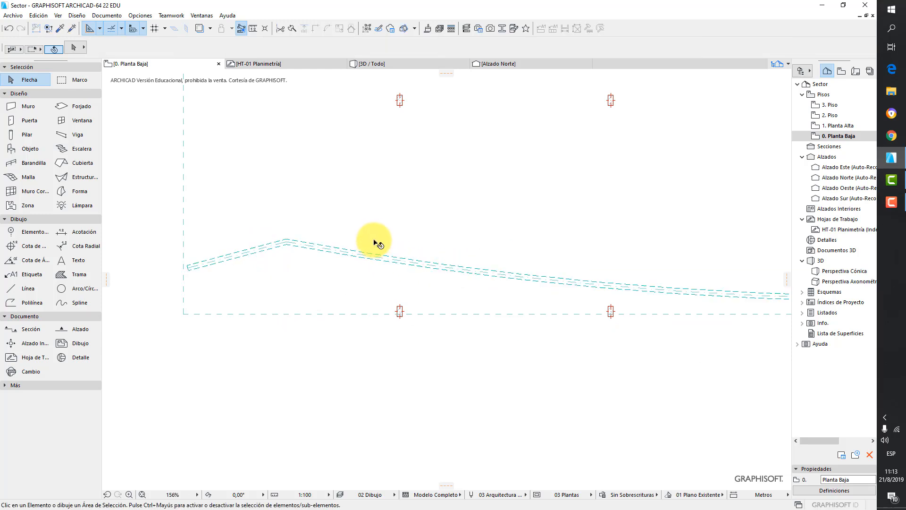
pyautogui.hotkey('ctrl', 'z')
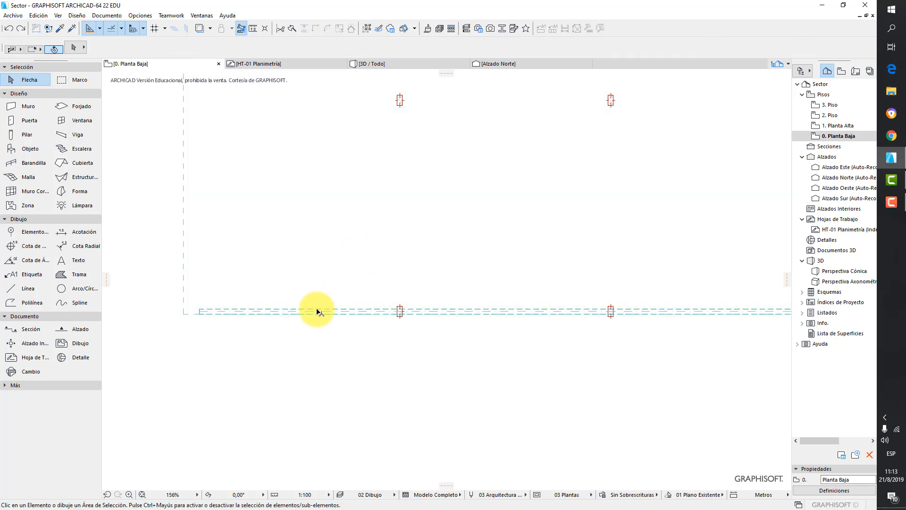
# - Try to shorten the beam from its left end and undo the shortening
pyautogui.click(318, 310)
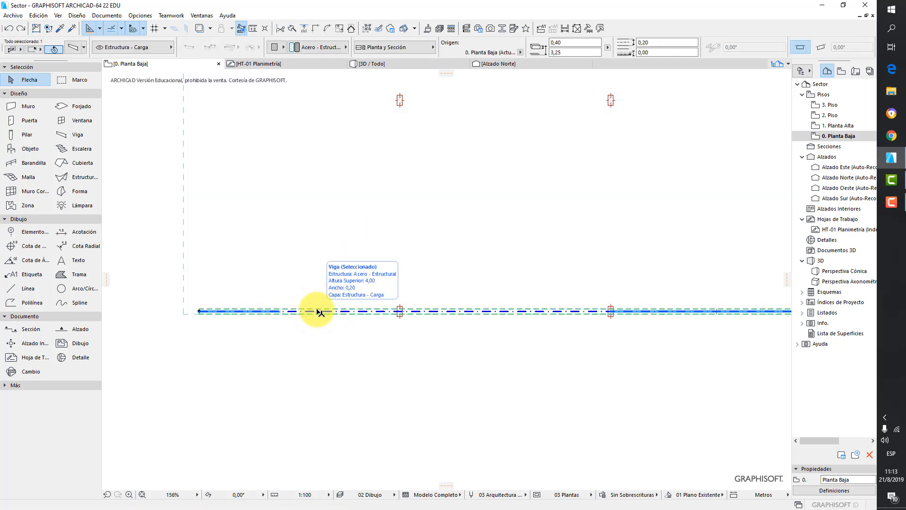
pyautogui.scroll(1, 198, 314)
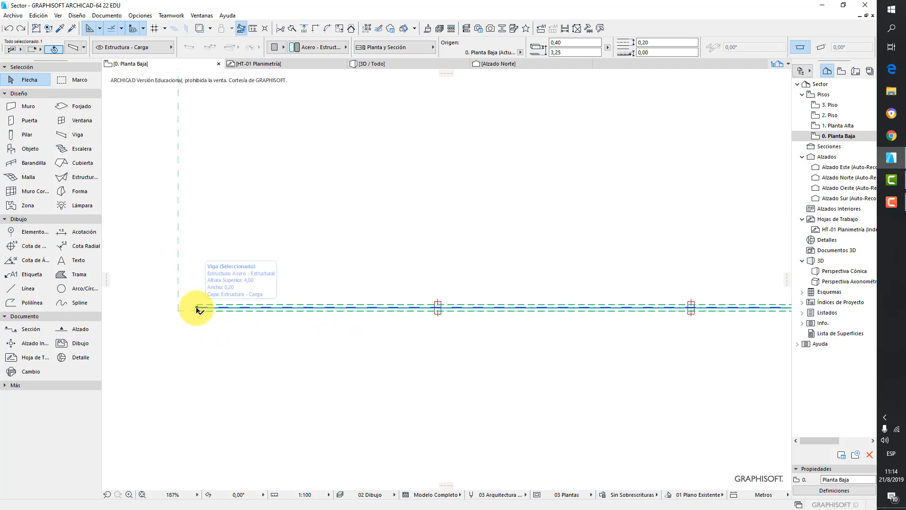
pyautogui.click(197, 307)
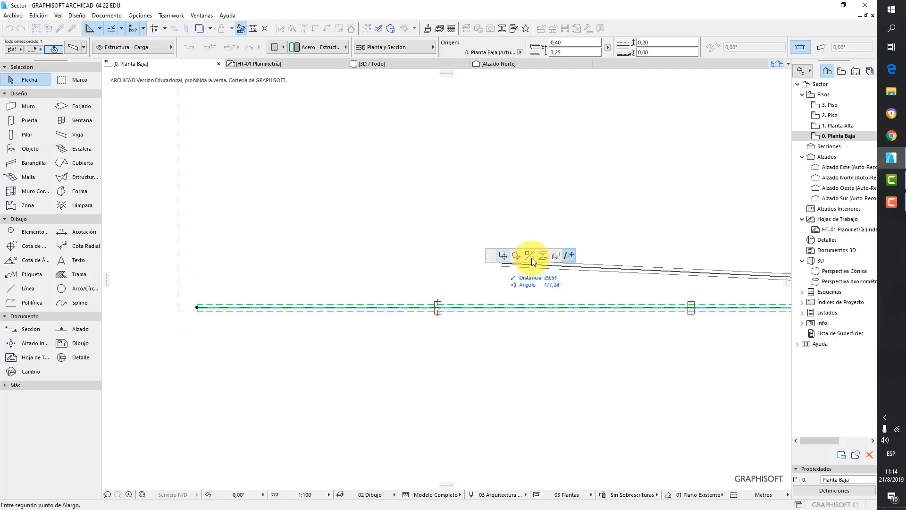
pyautogui.click(569, 257)
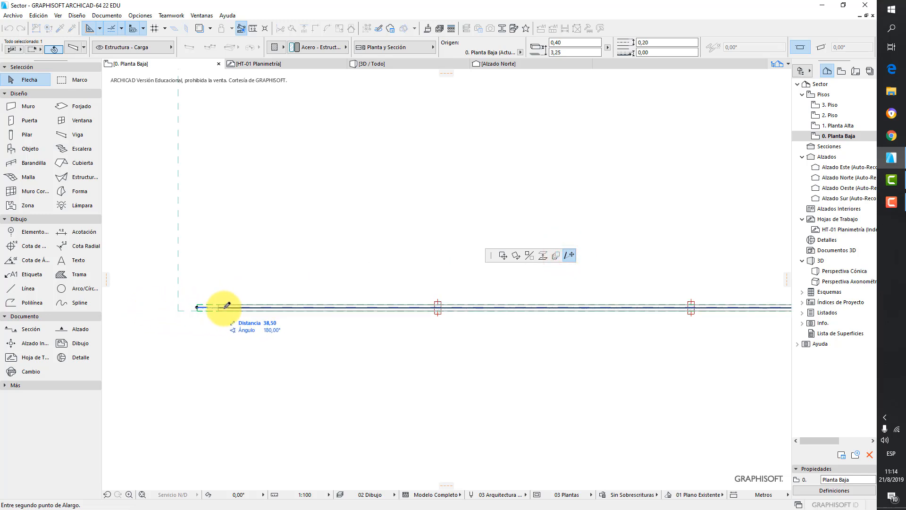
pyautogui.click(307, 305)
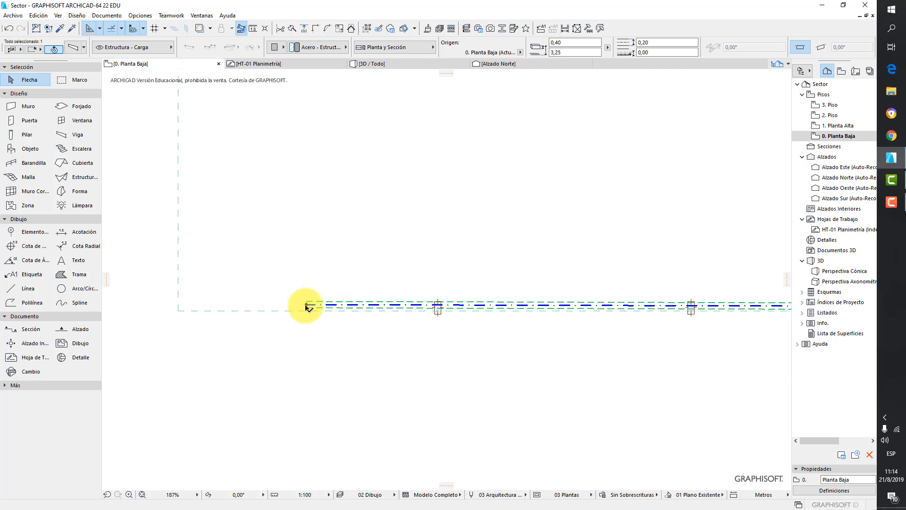
pyautogui.click(306, 305)
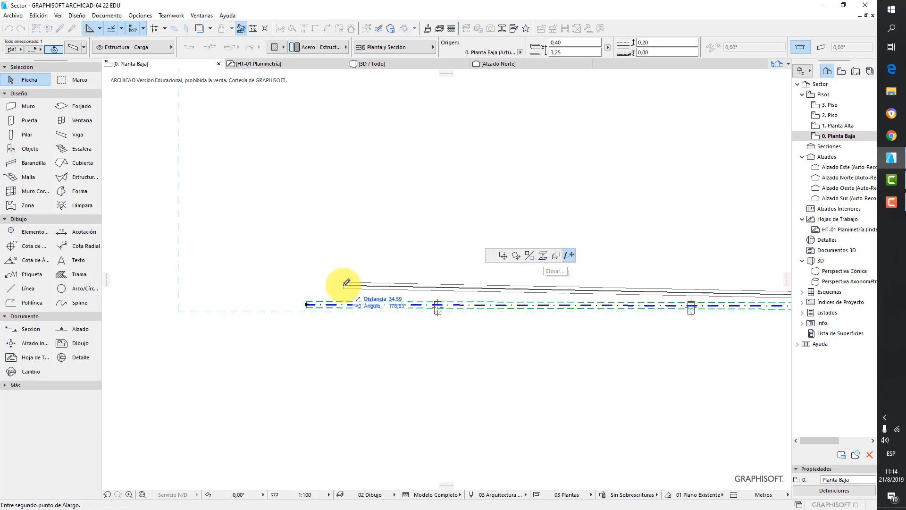
pyautogui.press('Escape')
pyautogui.hotkey('ctrl', 'z')
pyautogui.hotkey('ctrl', 'z')
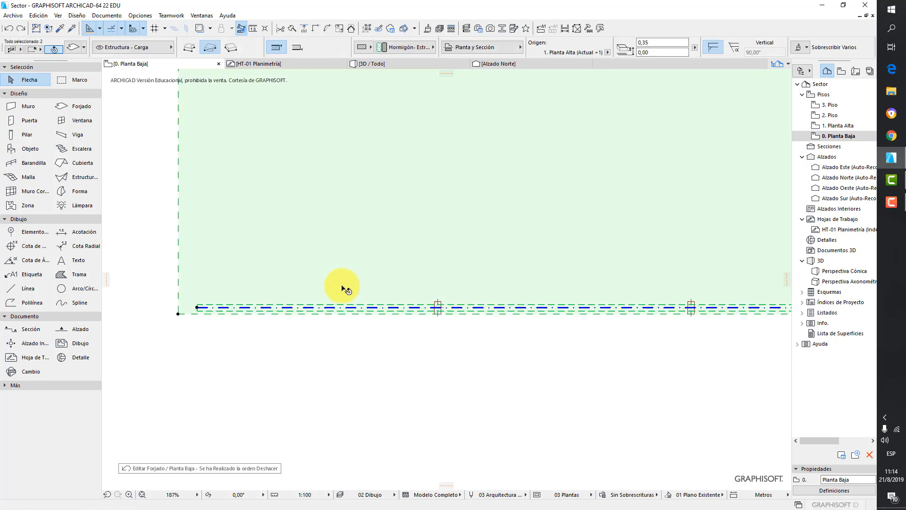
# - Undo and redo the slab edge offset
pyautogui.scroll(2, 223, 324)
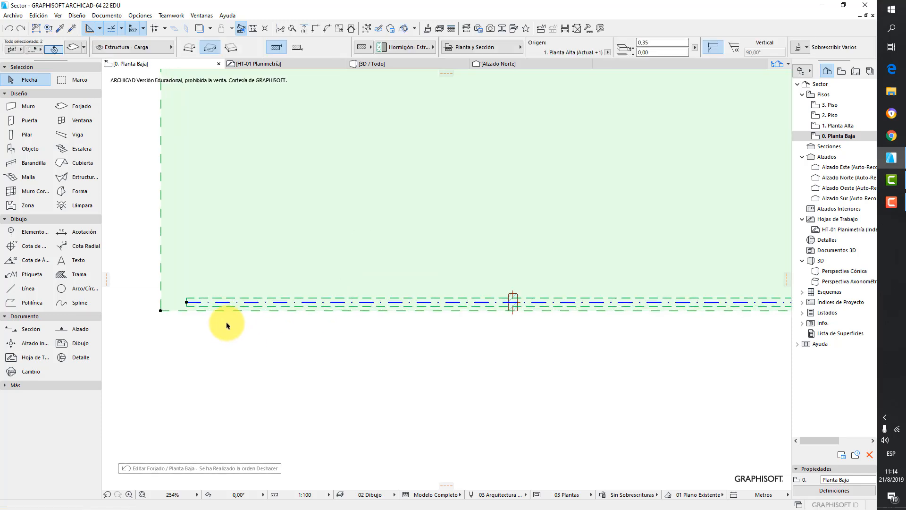
pyautogui.click(23, 30)
pyautogui.scroll(-9, 425, 284)
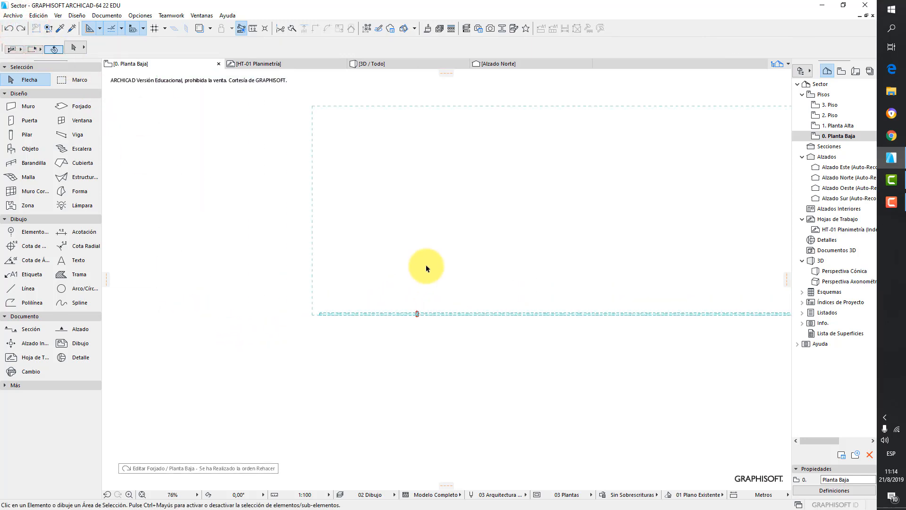
pyautogui.scroll(3, 378, 375)
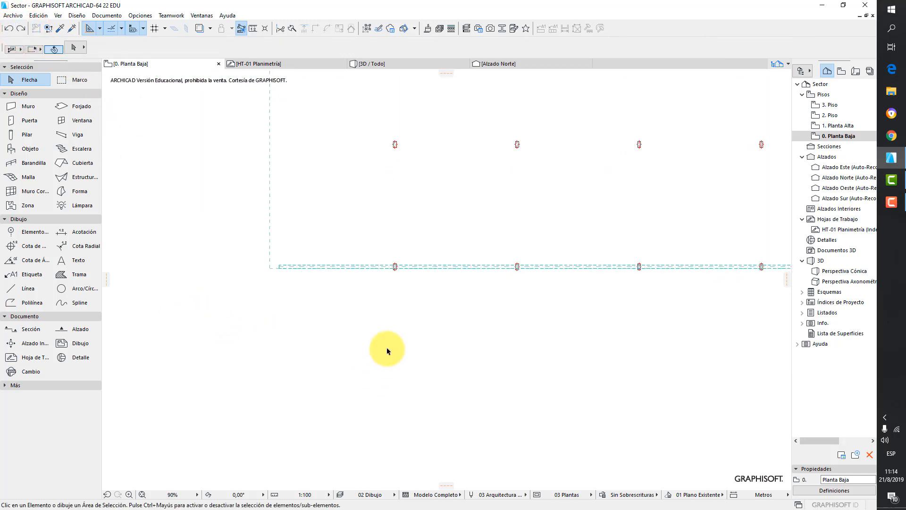
pyautogui.moveTo(386, 392); pyautogui.dragTo(383, 416, button='middle')
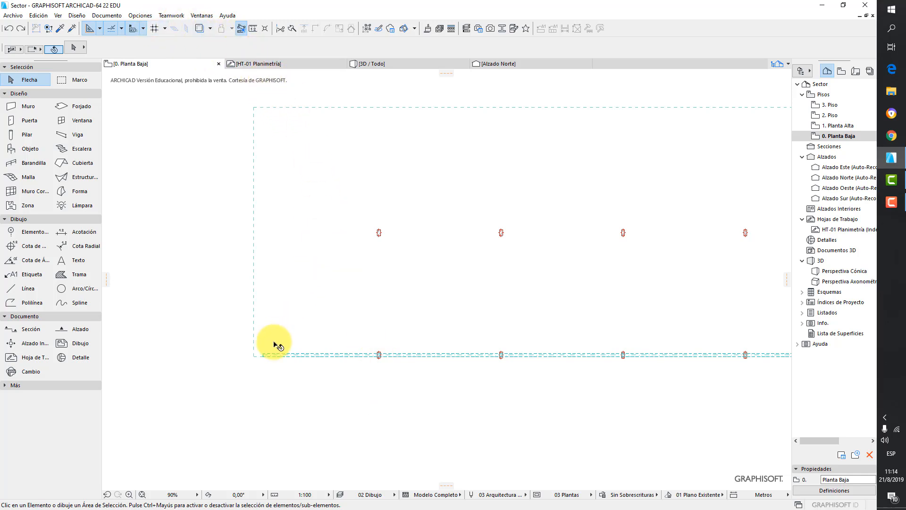
# - Draw a vertical test beam below the slab, then a horizontal beam starting near its top end
pyautogui.click(71, 136)
pyautogui.moveTo(307, 398); pyautogui.dragTo(295, 250, button='middle')
pyautogui.click(339, 270)
pyautogui.click(338, 391)
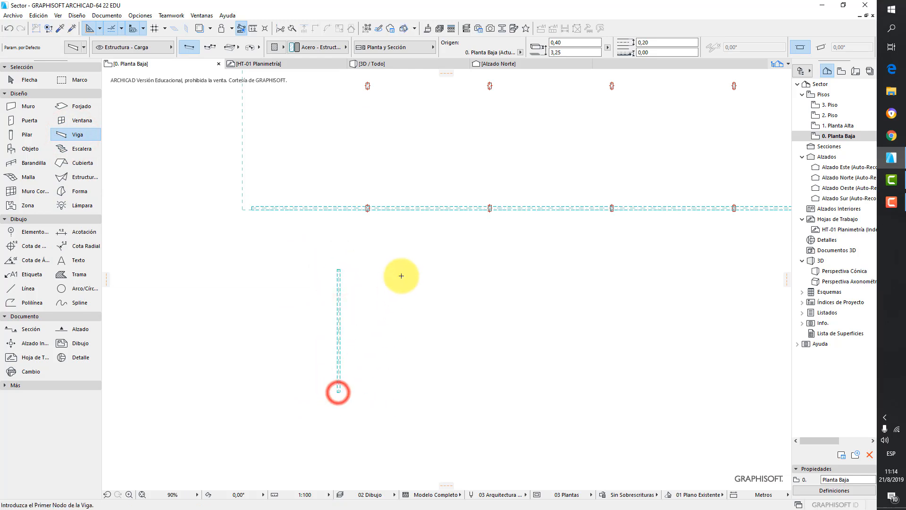
pyautogui.click(378, 254)
pyautogui.click(505, 254)
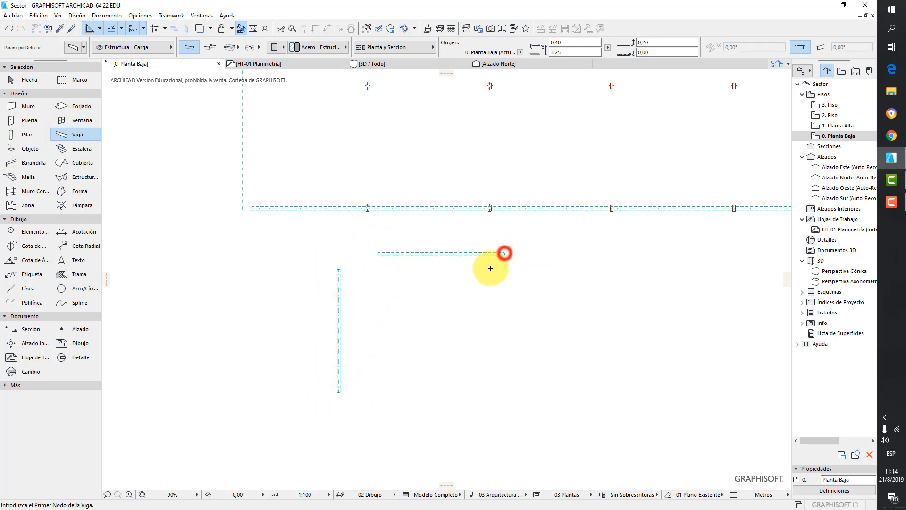
# - Draw a second horizontal beam crossing the lower part of the vertical beam
pyautogui.scroll(2, 420, 250)
pyautogui.moveTo(420, 250); pyautogui.dragTo(413, 299, button='middle')
pyautogui.scroll(-3, 401, 325)
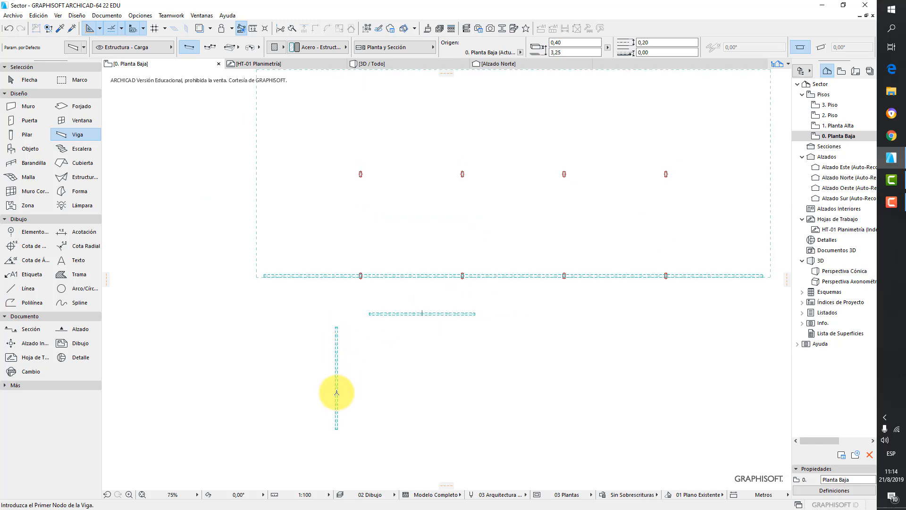
pyautogui.click(284, 400)
pyautogui.click(395, 399)
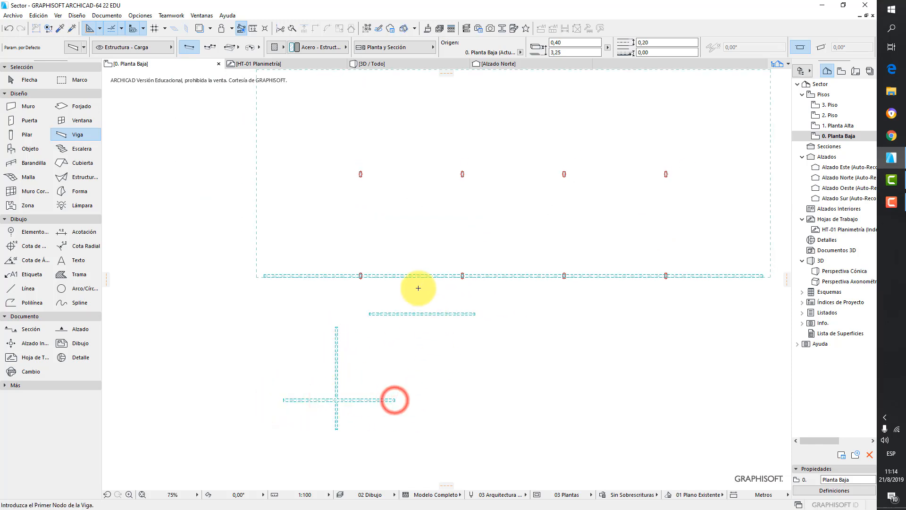
# - Select the vertical beam and the upper horizontal beam and intersect them into a corner
pyautogui.scroll(2, 414, 290)
pyautogui.click(24, 79)
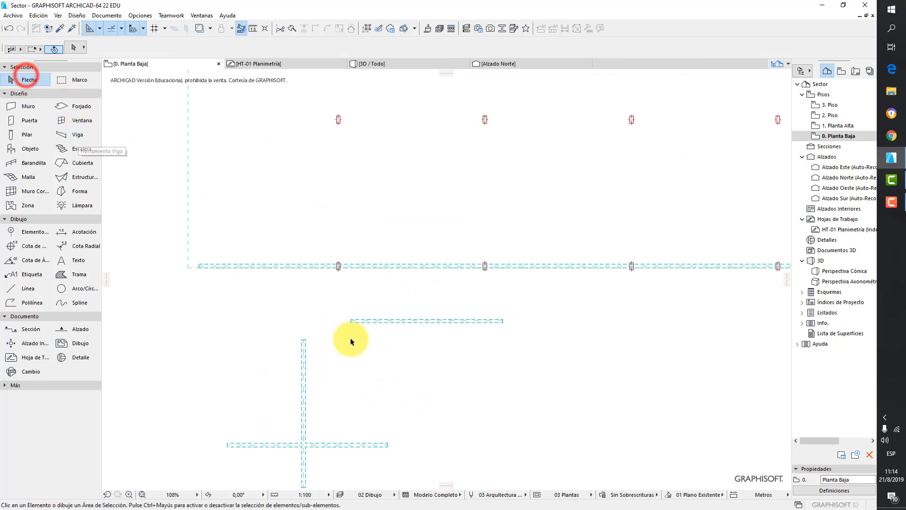
pyautogui.click(303, 348)
pyautogui.keyDown('shift'); pyautogui.click(360, 321); pyautogui.keyUp('shift')
pyautogui.click(315, 28)
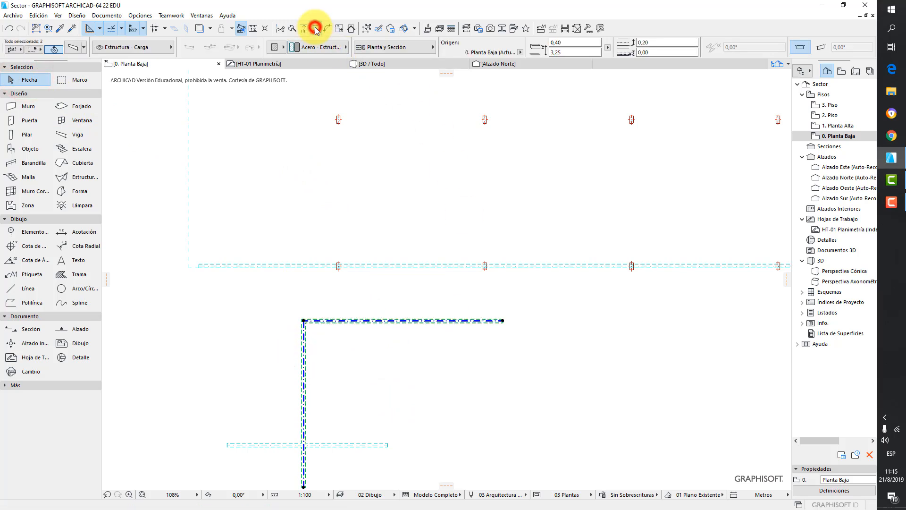
# - Select both corner beams and chamfer their corner with Fillet/Chamfer
pyautogui.click(362, 344)
pyautogui.click(305, 342)
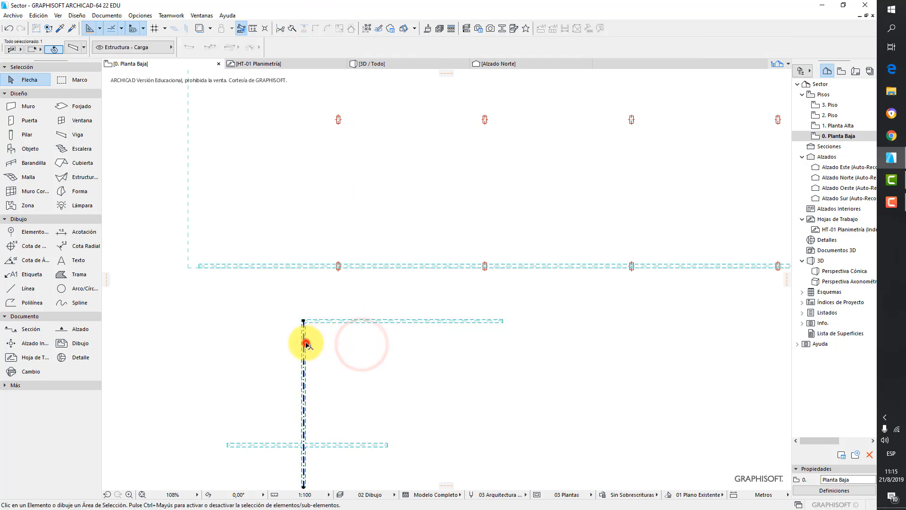
pyautogui.keyDown('shift'); pyautogui.click(331, 321); pyautogui.keyUp('shift')
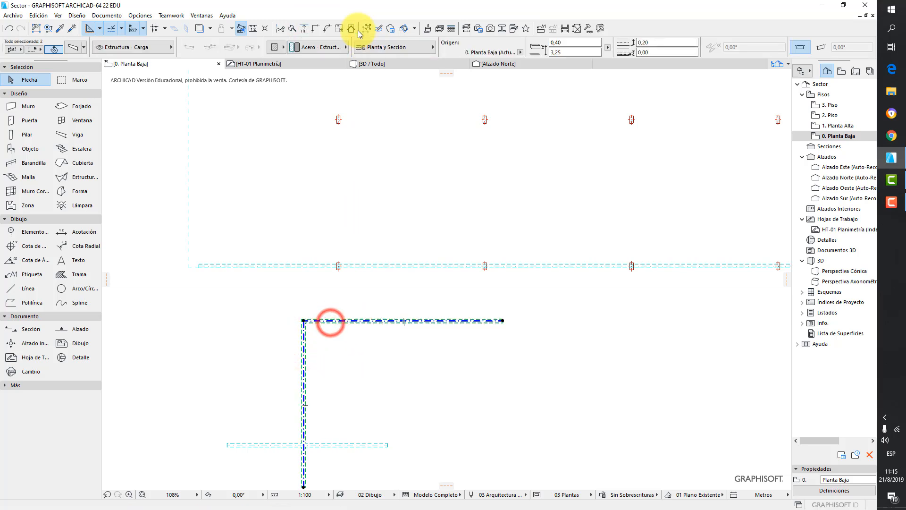
pyautogui.click(334, 30)
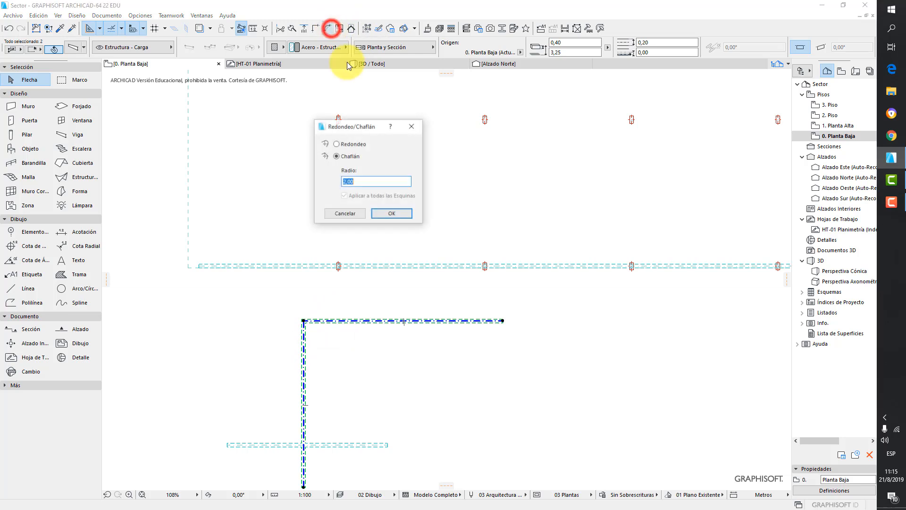
pyautogui.click(390, 215)
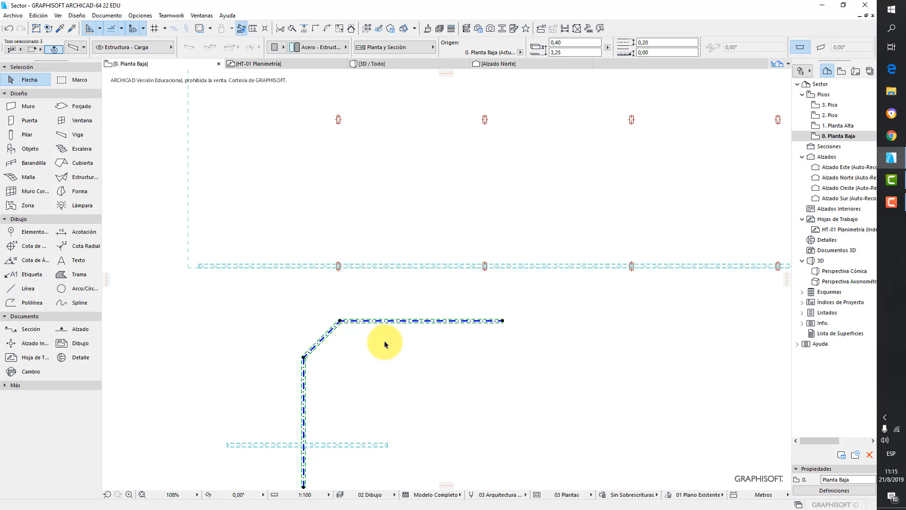
# - Trim the crossing horizontal beam's right part beyond the vertical beam
pyautogui.click(395, 353)
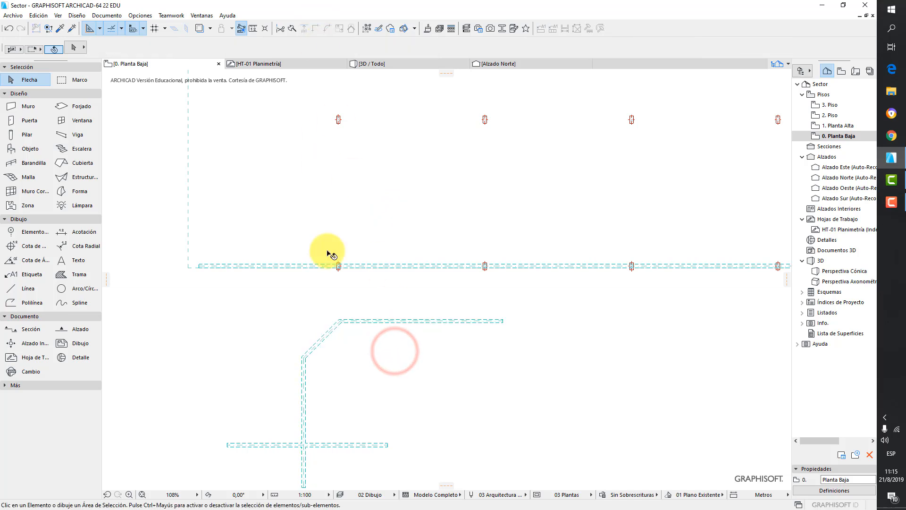
pyautogui.click(305, 432)
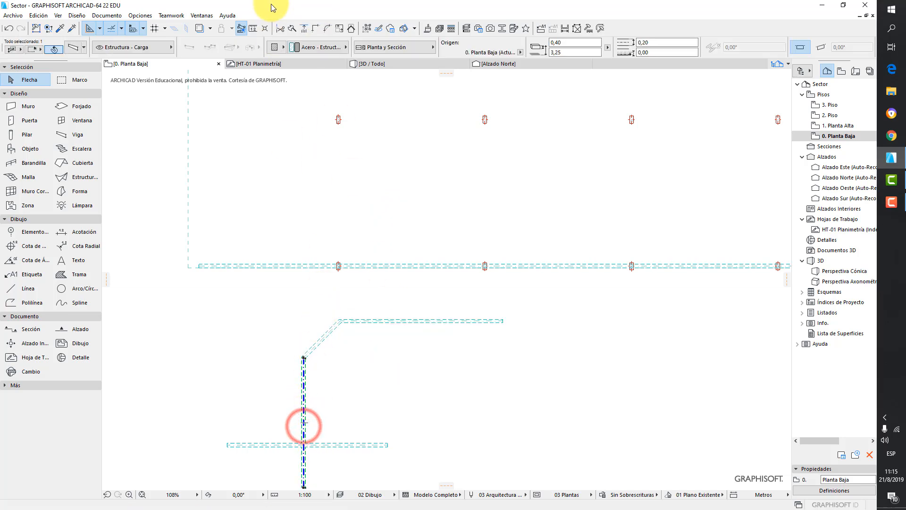
pyautogui.click(281, 30)
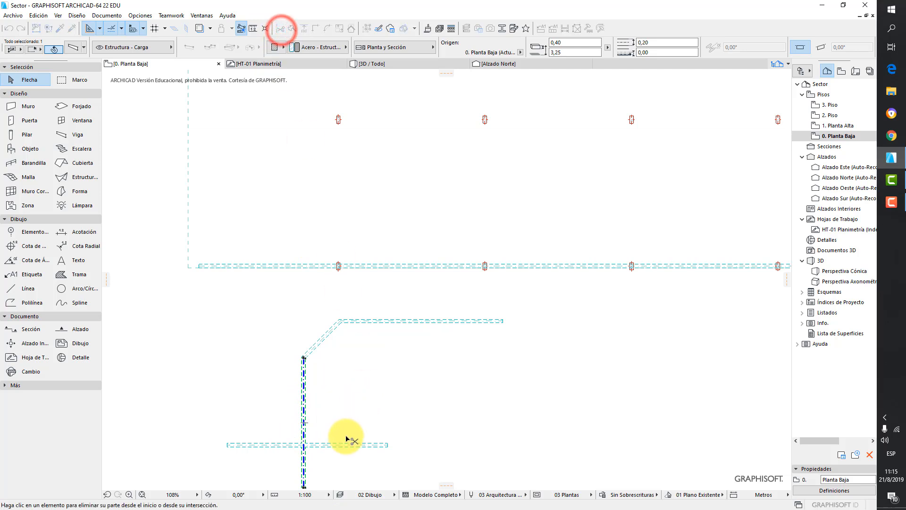
pyautogui.click(342, 446)
pyautogui.moveTo(385, 410); pyautogui.dragTo(453, 250, button='middle')
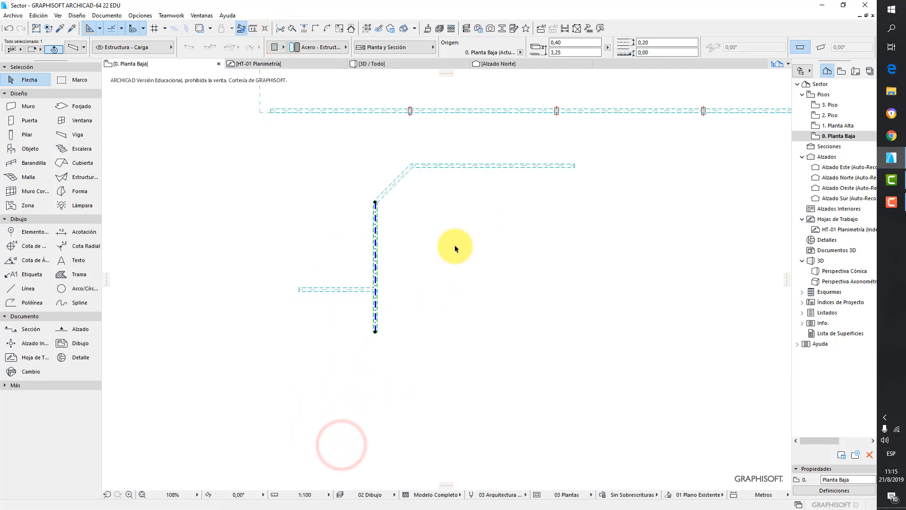
pyautogui.click(457, 251)
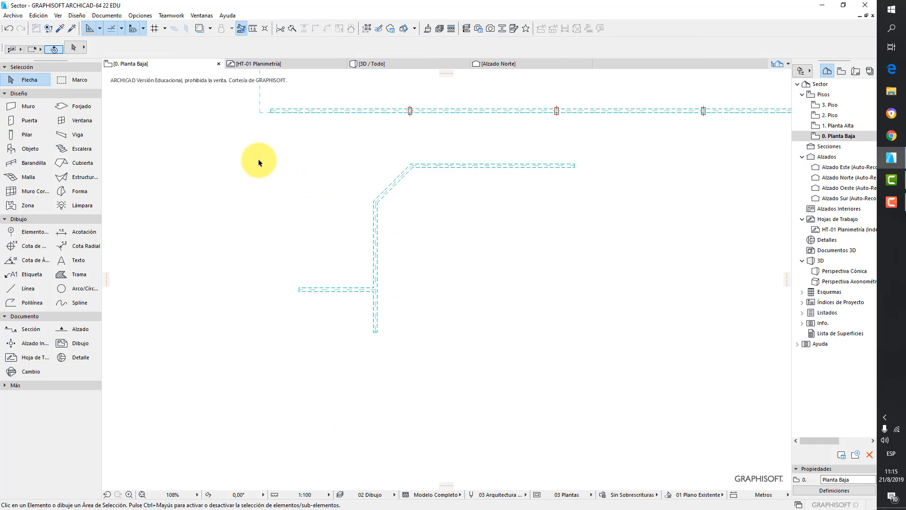
# - Select all the test beams with a selection area and delete them
pyautogui.click(249, 148)
pyautogui.click(645, 368)
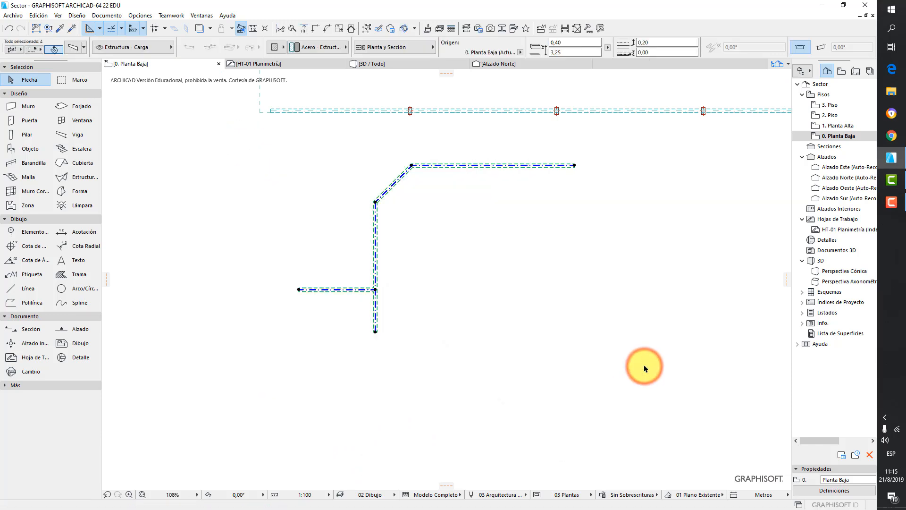
pyautogui.press('Delete')
pyautogui.scroll(-3, 583, 303)
pyautogui.moveTo(547, 256); pyautogui.dragTo(481, 307, button='middle')
pyautogui.scroll(3, 336, 327)
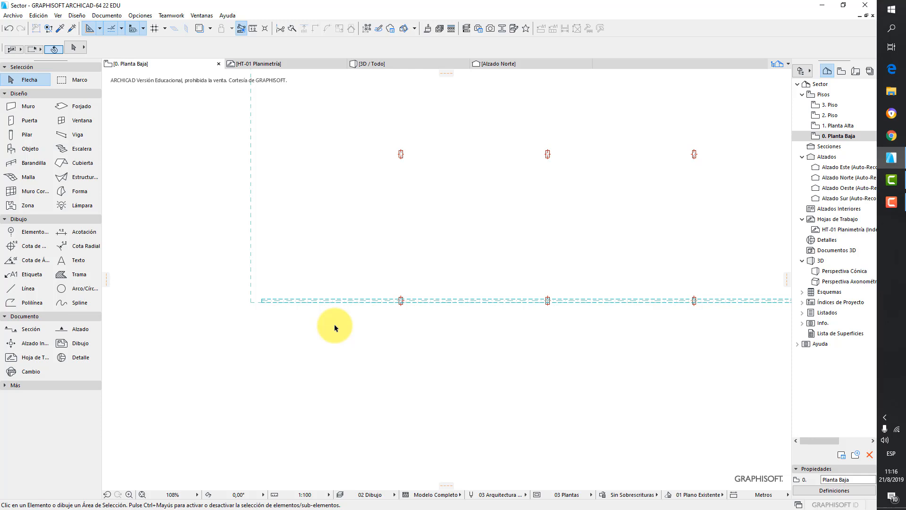
pyautogui.scroll(2, 284, 303)
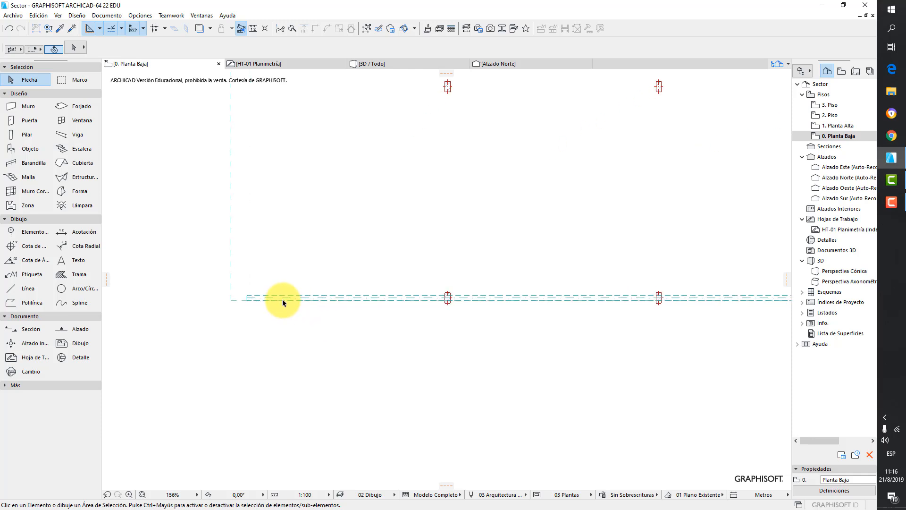
# - Set the beam under the slab edge to show only its section in the floor plan
pyautogui.click(288, 298)
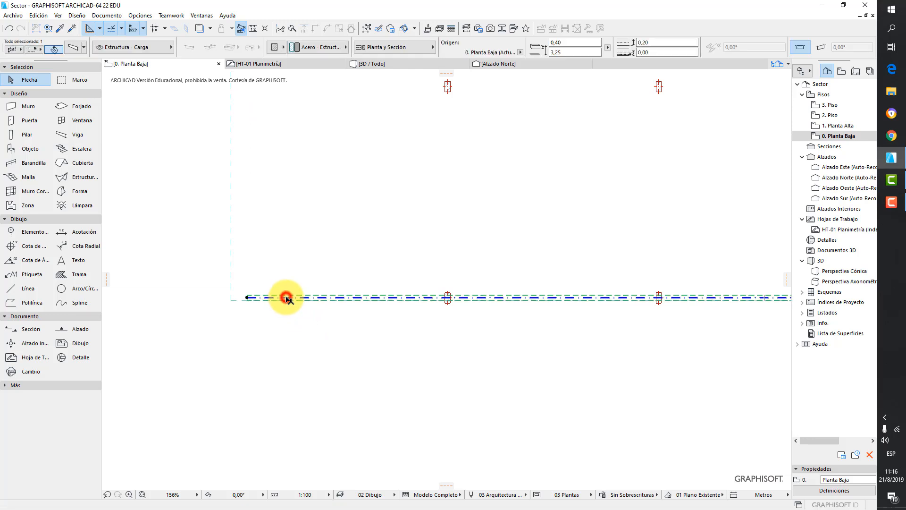
pyautogui.click(77, 50)
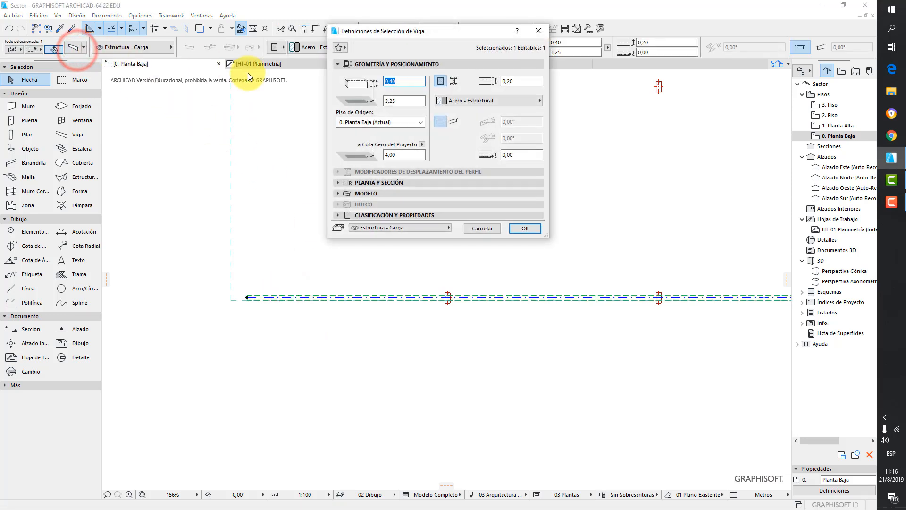
pyautogui.click(337, 64)
pyautogui.click(338, 85)
pyautogui.moveTo(544, 205); pyautogui.dragTo(623, 257)
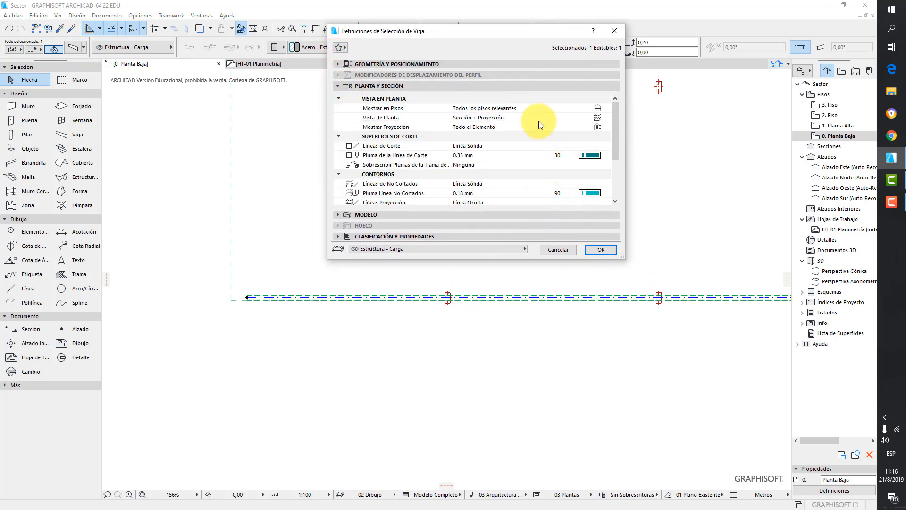
pyautogui.click(598, 118)
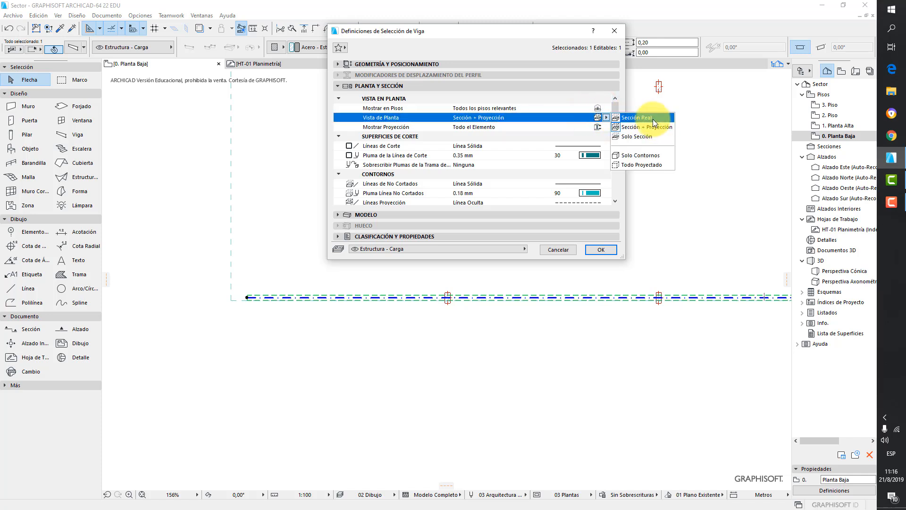
pyautogui.click(649, 136)
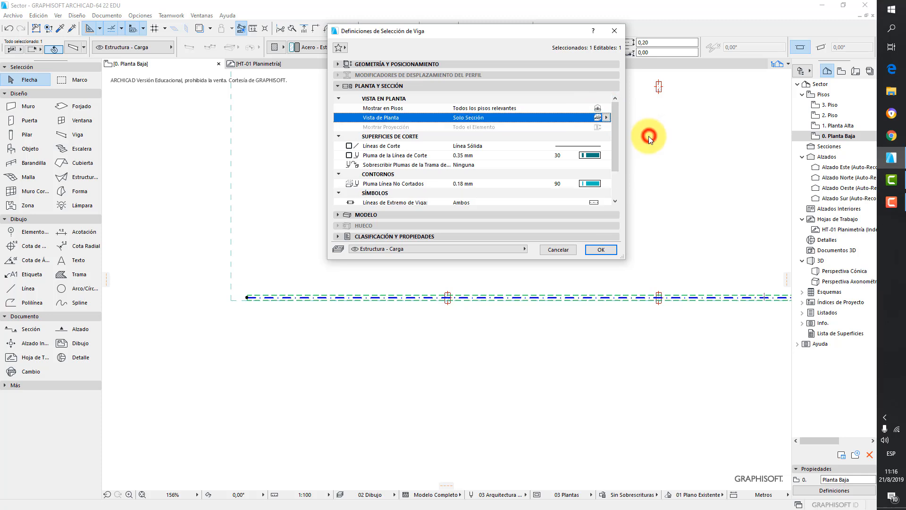
pyautogui.click(600, 249)
pyautogui.click(375, 335)
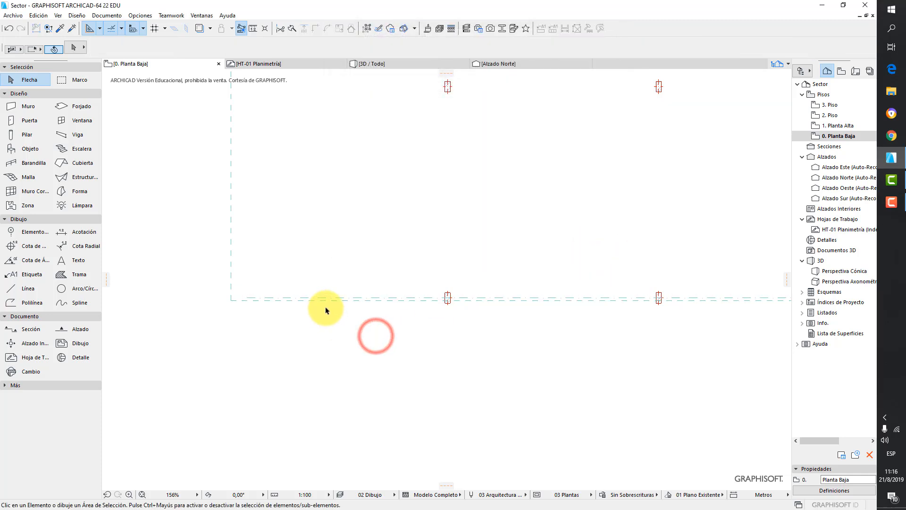
# - Set the edge beam's plan display to Sección + Proyección and turn off its reference axis
pyautogui.click(340, 298)
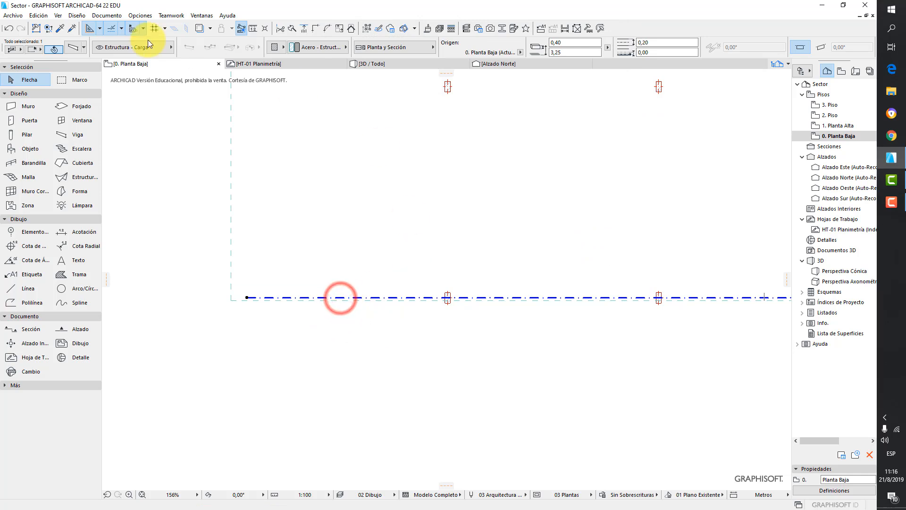
pyautogui.click(74, 47)
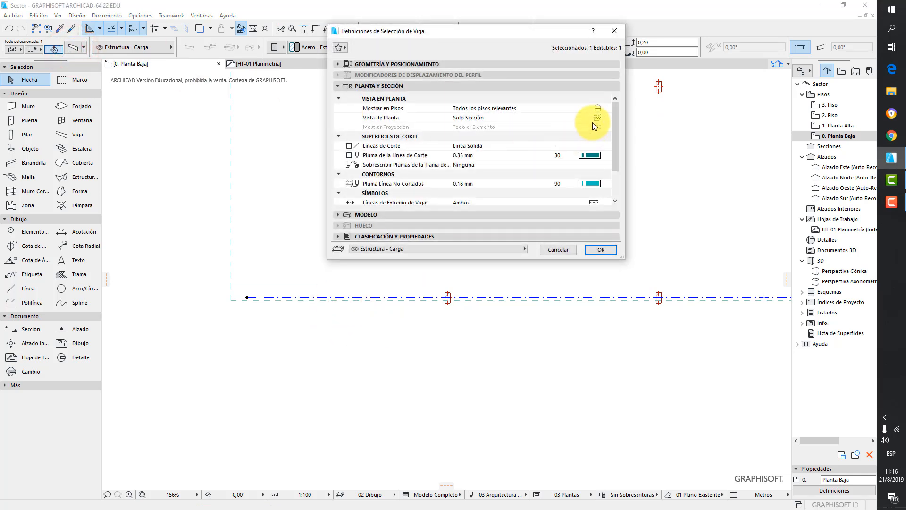
pyautogui.click(600, 118)
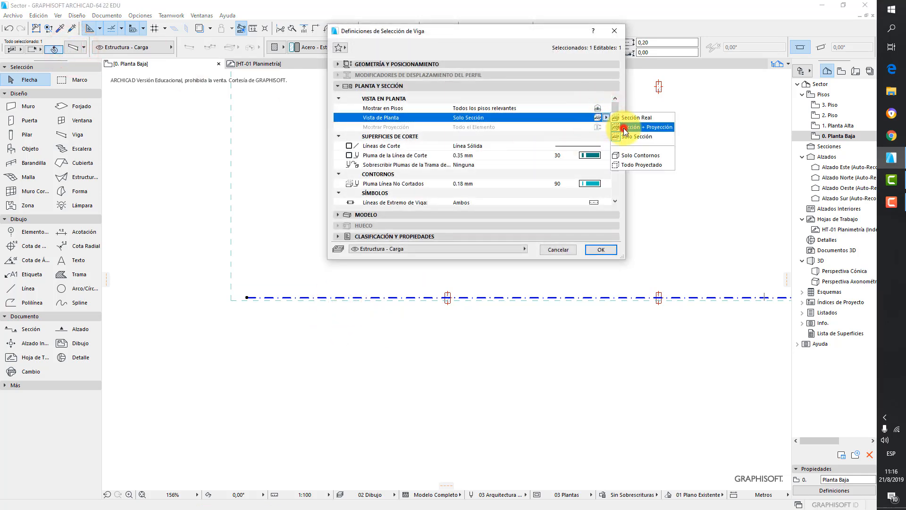
pyautogui.click(624, 128)
pyautogui.moveTo(613, 129); pyautogui.dragTo(618, 181)
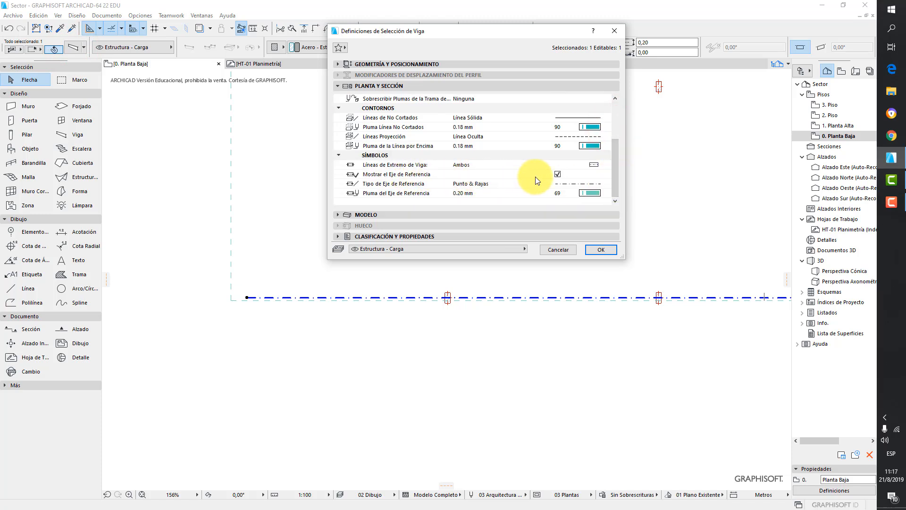
pyautogui.click(558, 174)
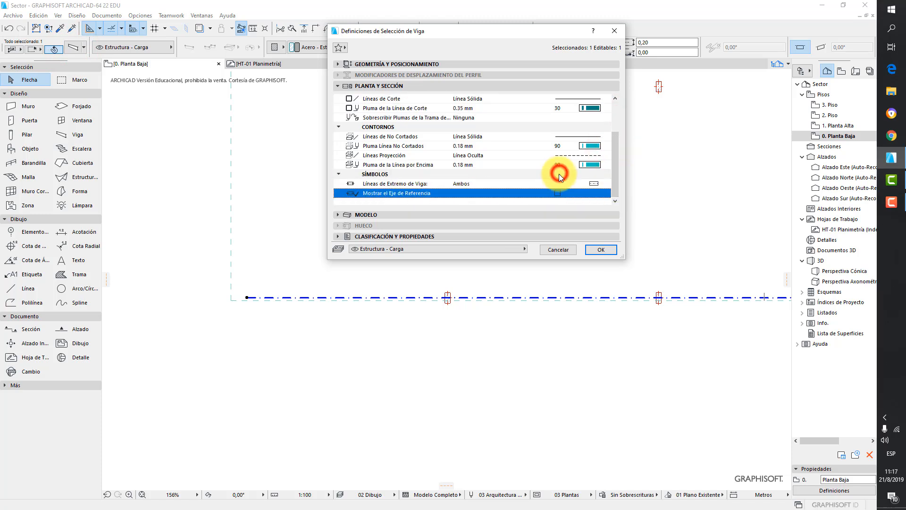
pyautogui.click(588, 248)
pyautogui.click(392, 380)
pyautogui.scroll(2, 269, 298)
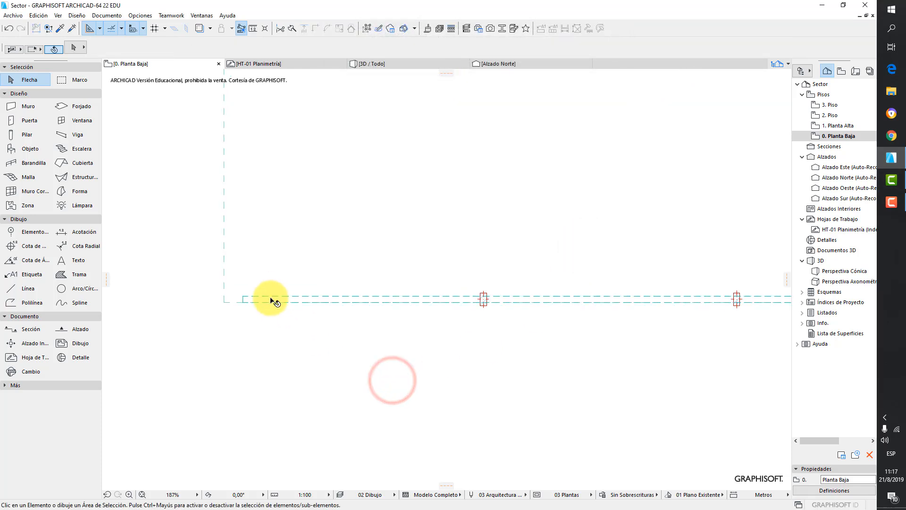
pyautogui.scroll(-2, 338, 303)
pyautogui.scroll(-1, 338, 305)
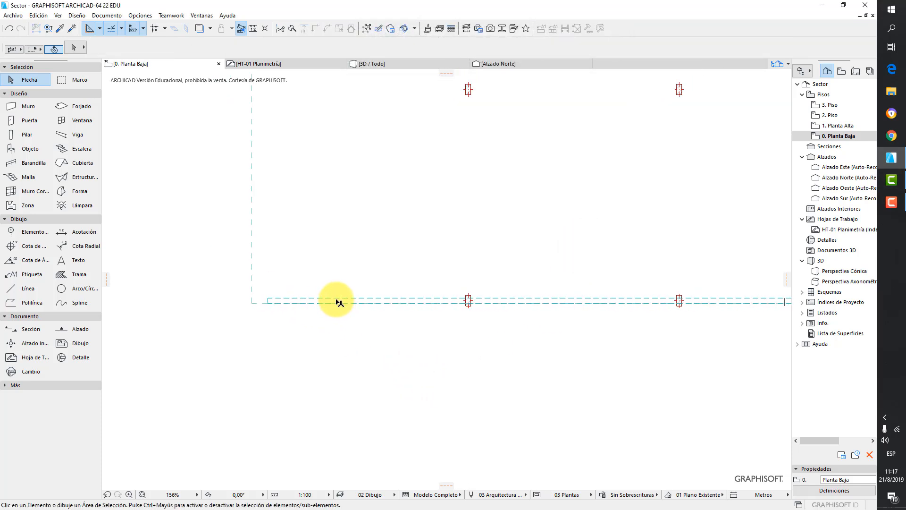
# - Turn the edge beam's reference axis display back on in its selection settings
pyautogui.click(338, 301)
pyautogui.click(69, 48)
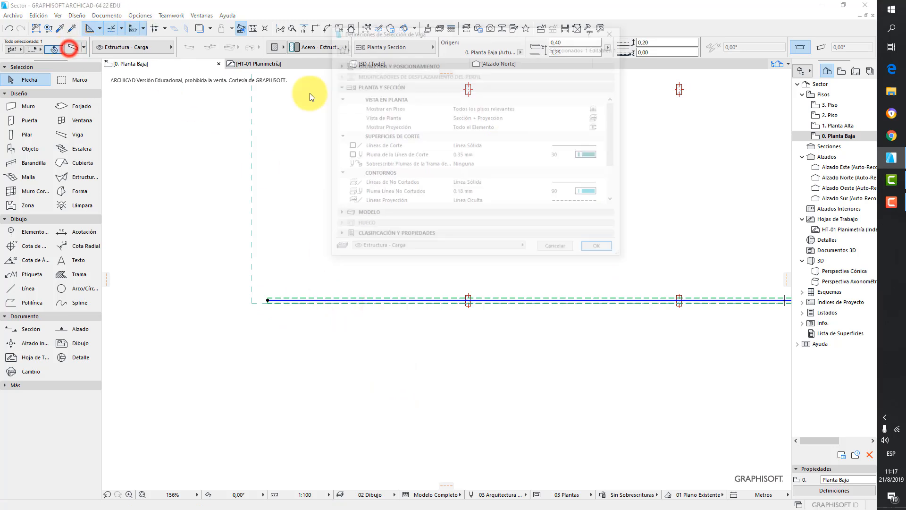
pyautogui.click(613, 144)
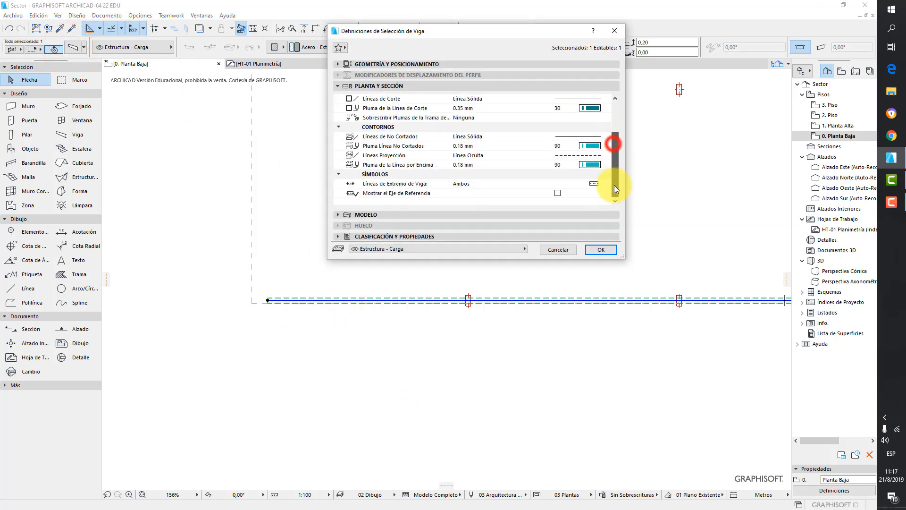
pyautogui.click(557, 193)
pyautogui.click(601, 249)
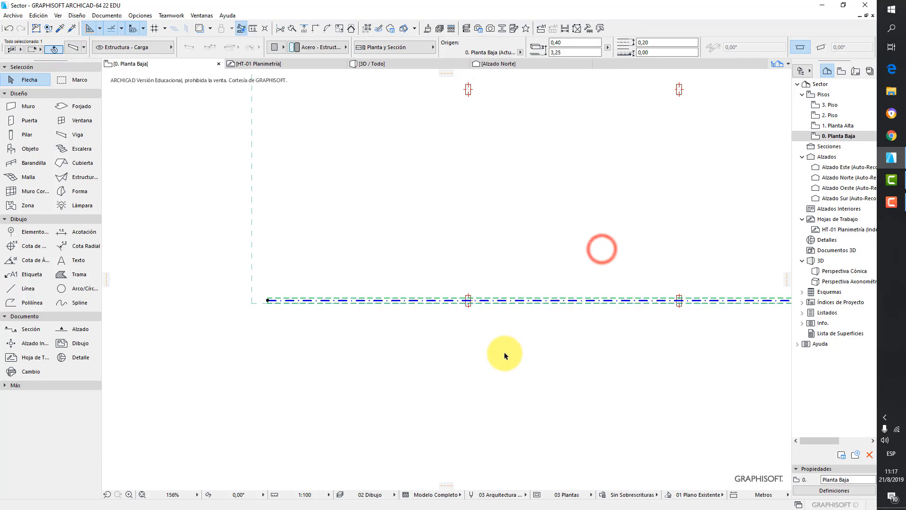